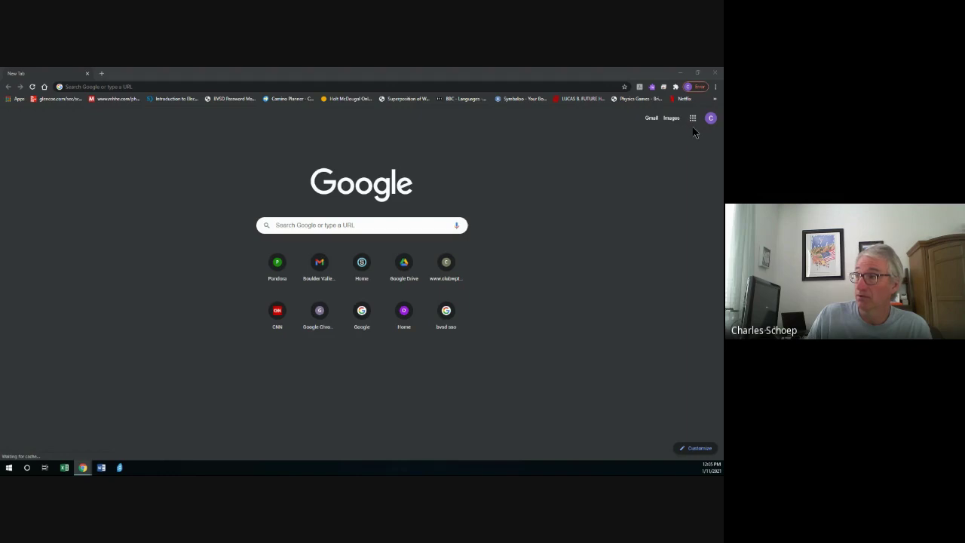
# Open Google Sheets from the Google apps and create a new blank spreadsheet
pyautogui.click(693, 120)
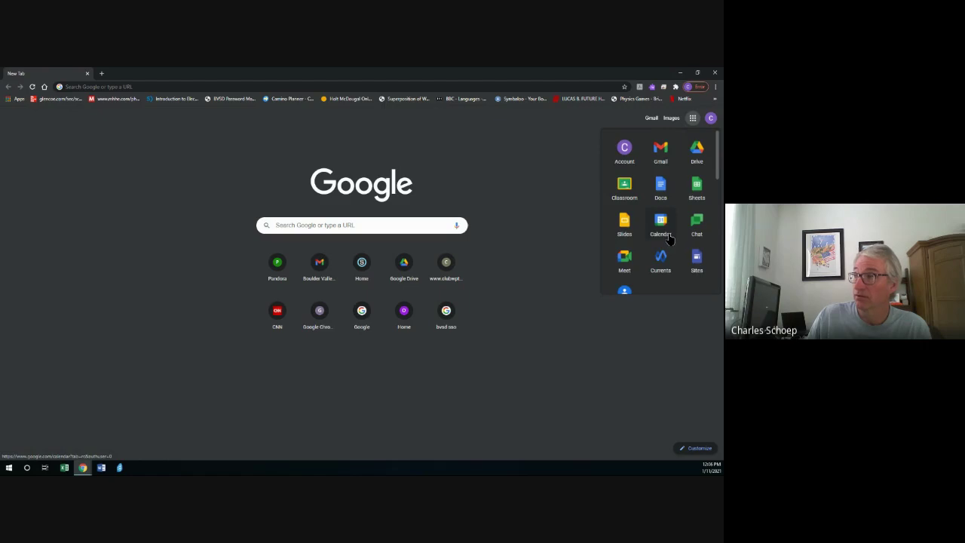
pyautogui.click(697, 187)
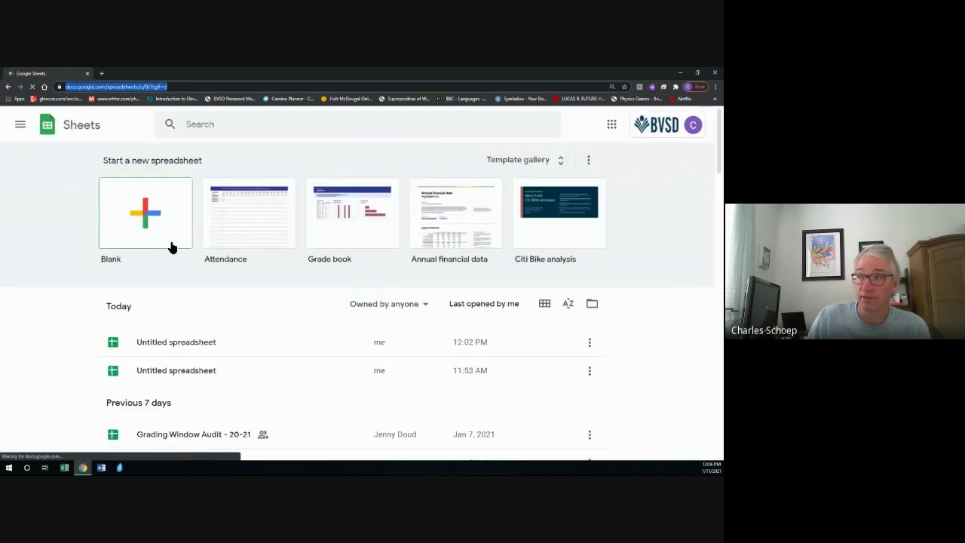
pyautogui.scroll(-2, 183, 279)
pyautogui.scroll(2, 200, 280)
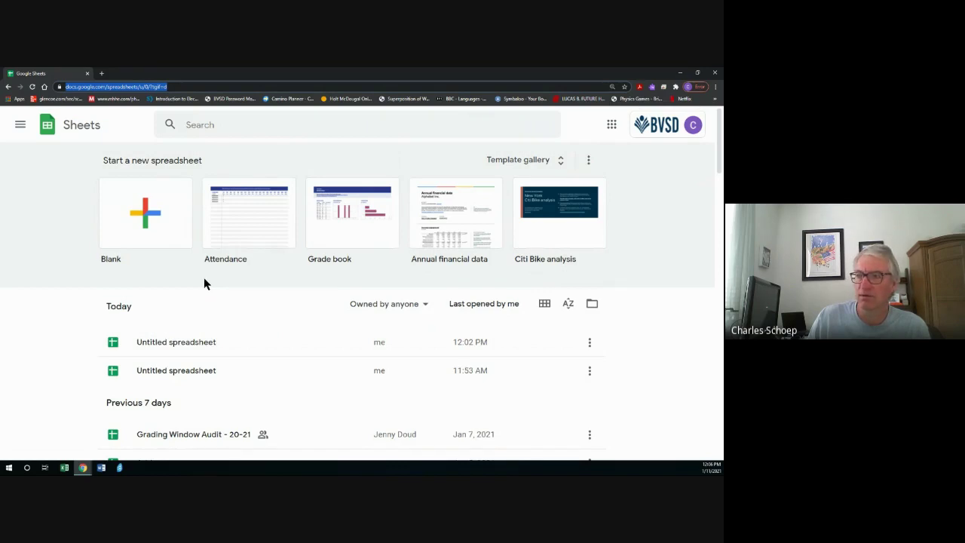
pyautogui.click(145, 217)
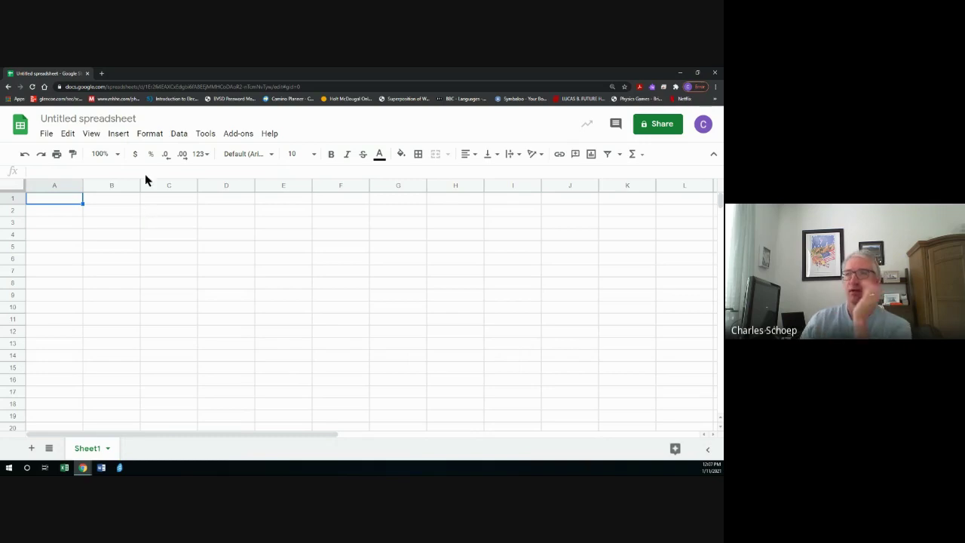
# Try the sheet zoom at 200% and at 150%
pyautogui.click(117, 155)
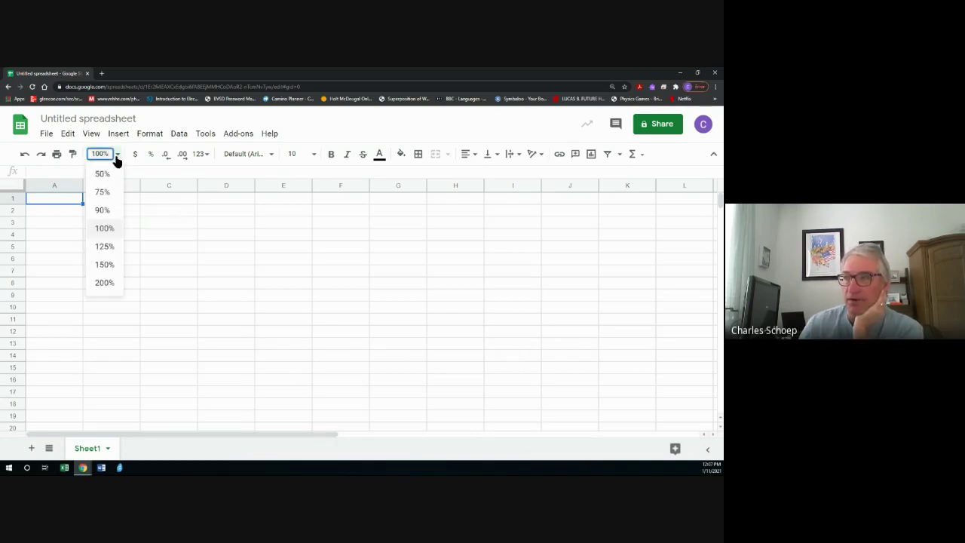
pyautogui.click(104, 282)
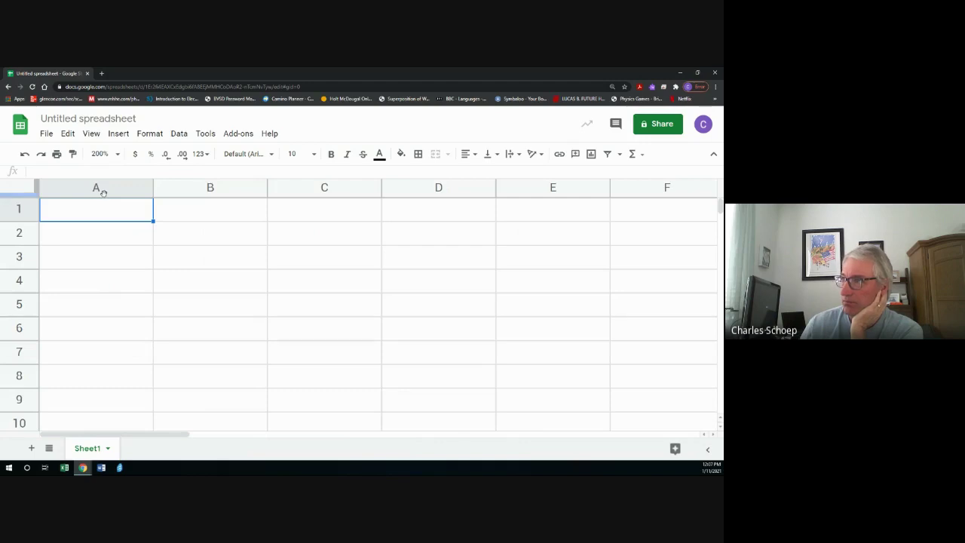
pyautogui.click(101, 154)
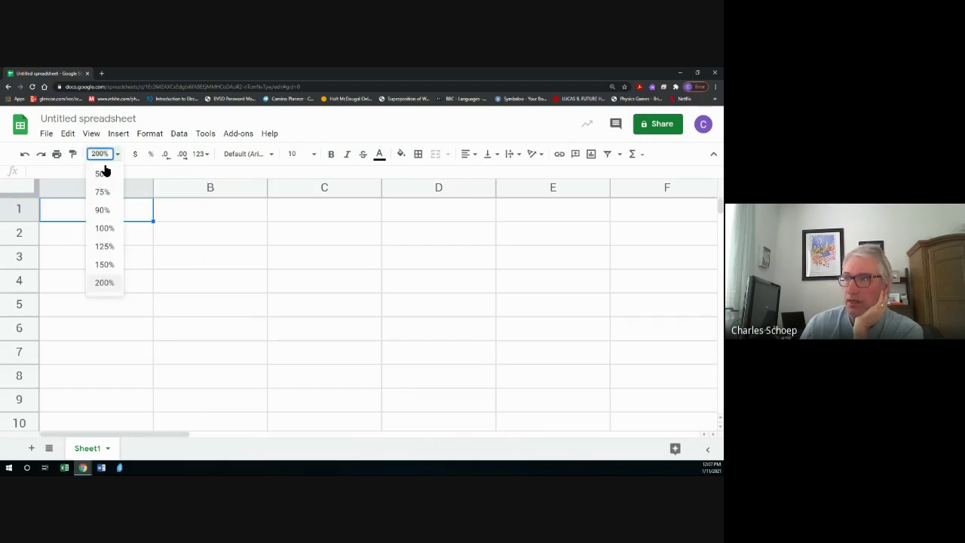
pyautogui.click(107, 267)
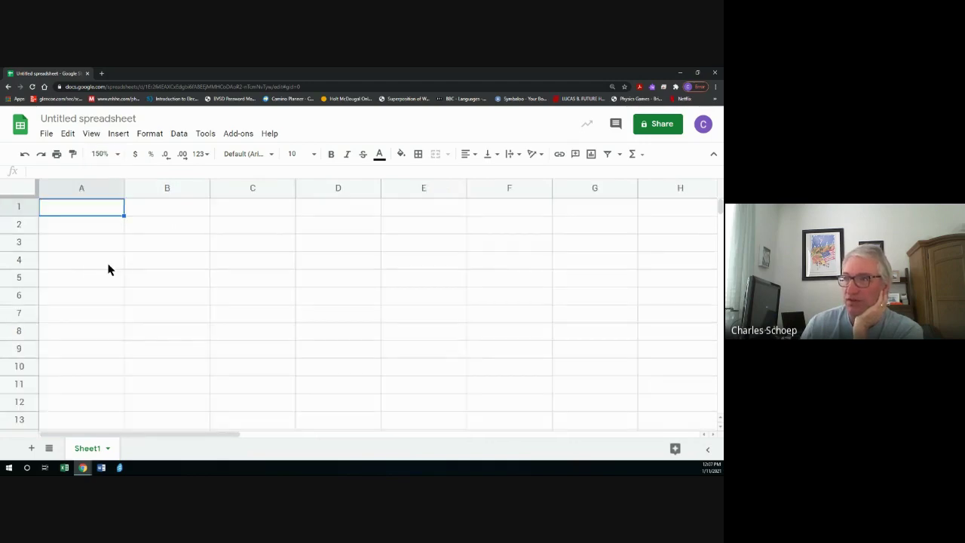
# Set the sheet zoom to a custom value of 175%
pyautogui.click(103, 154)
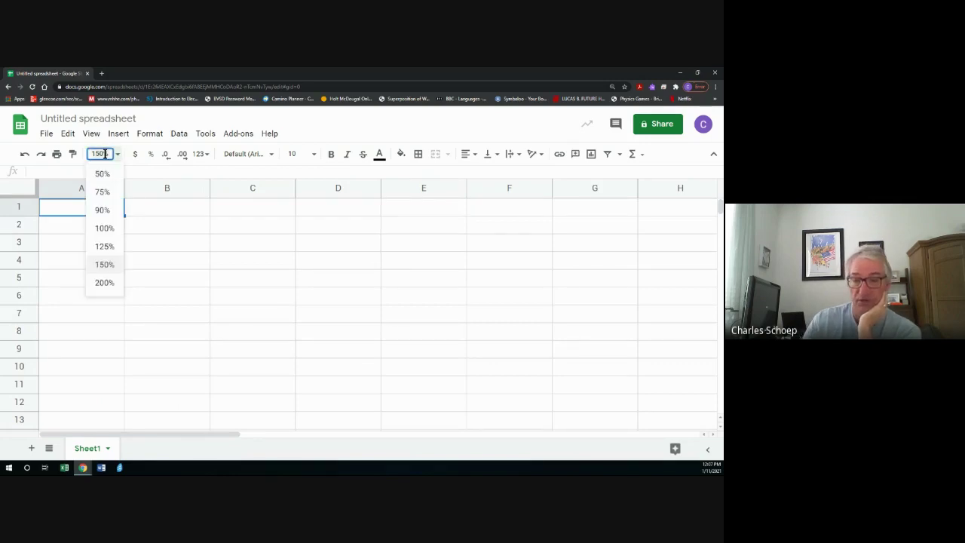
pyautogui.press('BackSpace')
pyautogui.press('BackSpace')
pyautogui.press('BackSpace')
pyautogui.press('BackSpace')
pyautogui.write('1')
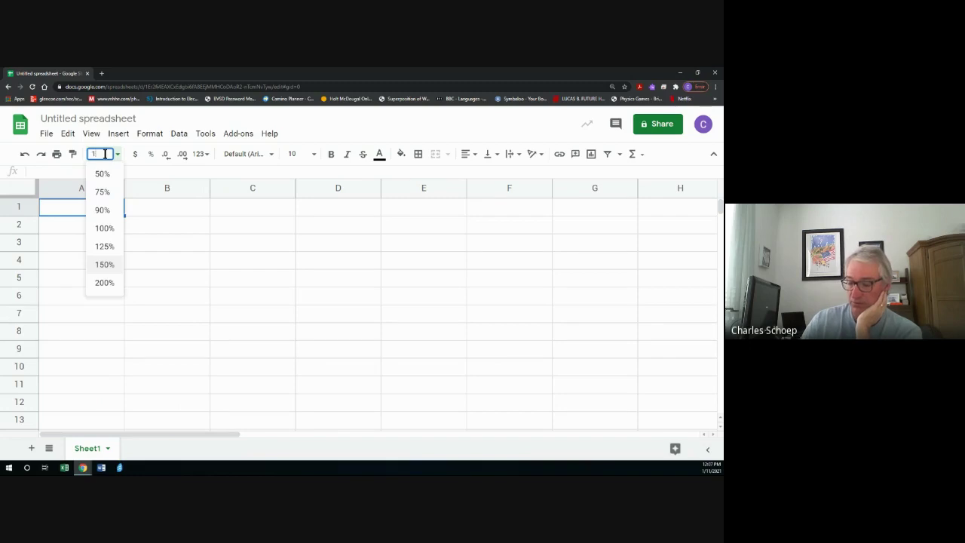
pyautogui.write('75')
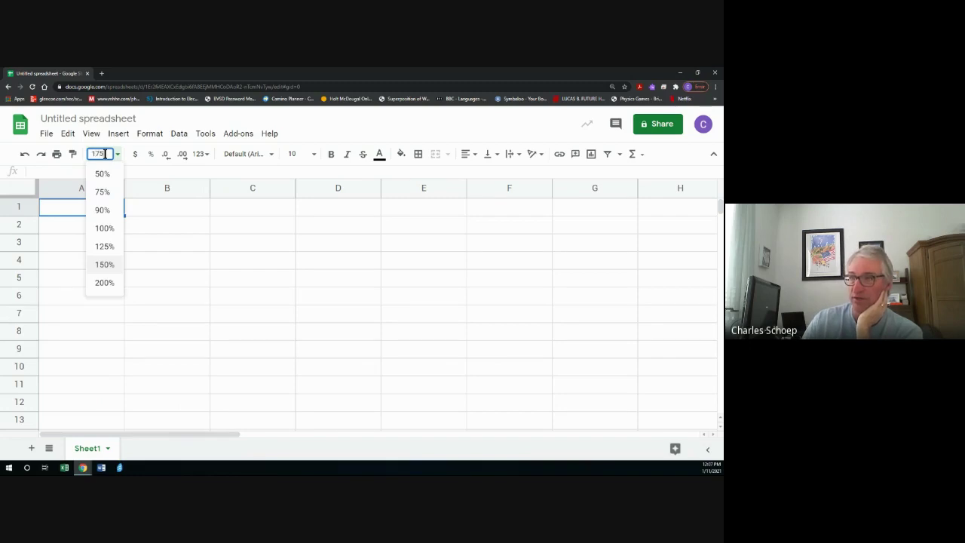
pyautogui.press('Return')
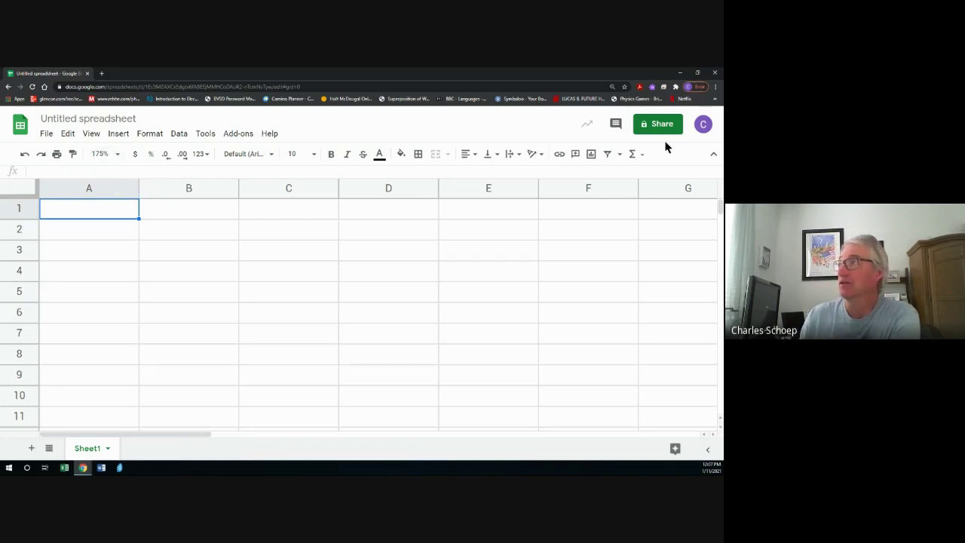
# Try enlarging the browser's page zoom to 200% and return it to 150%
pyautogui.click(715, 89)
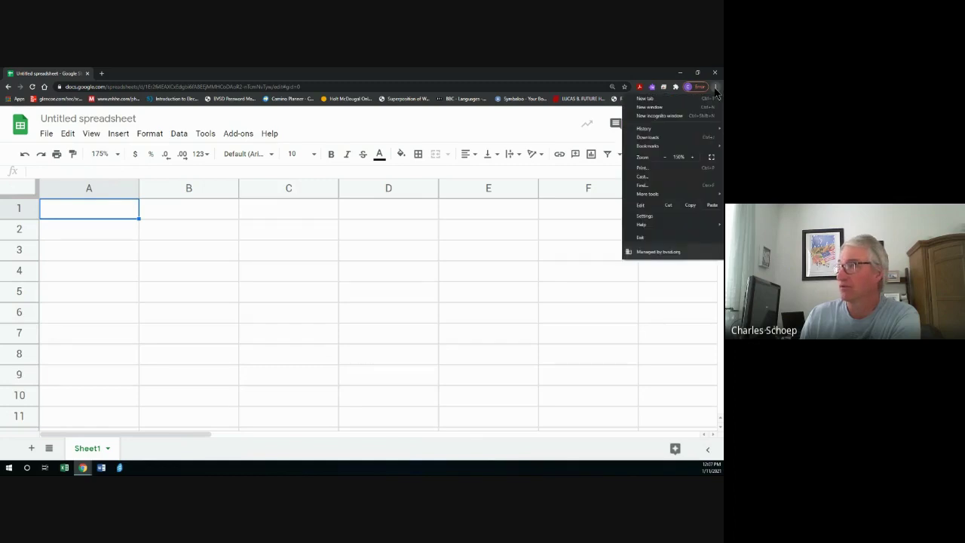
pyautogui.click(692, 158)
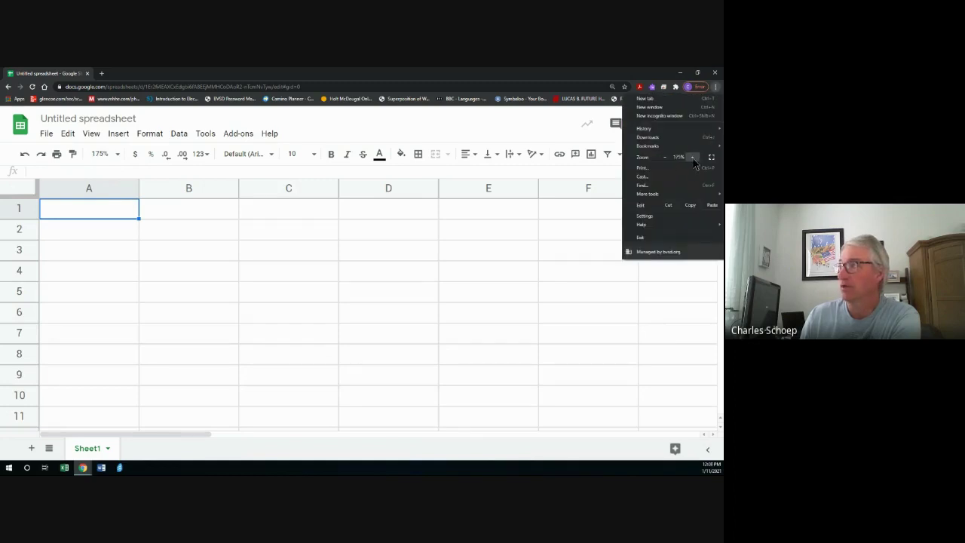
pyautogui.click(692, 158)
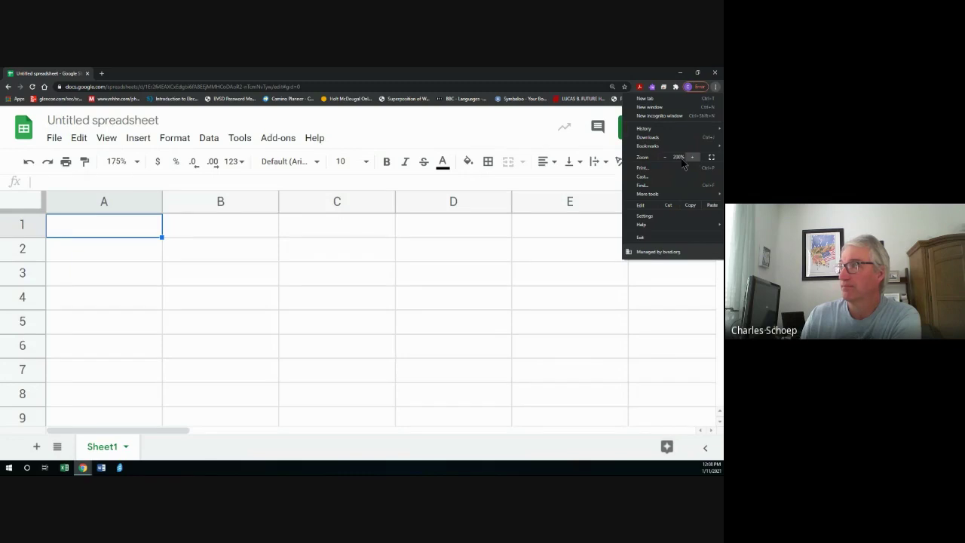
pyautogui.click(692, 158)
pyautogui.click(665, 158)
pyautogui.click(665, 157)
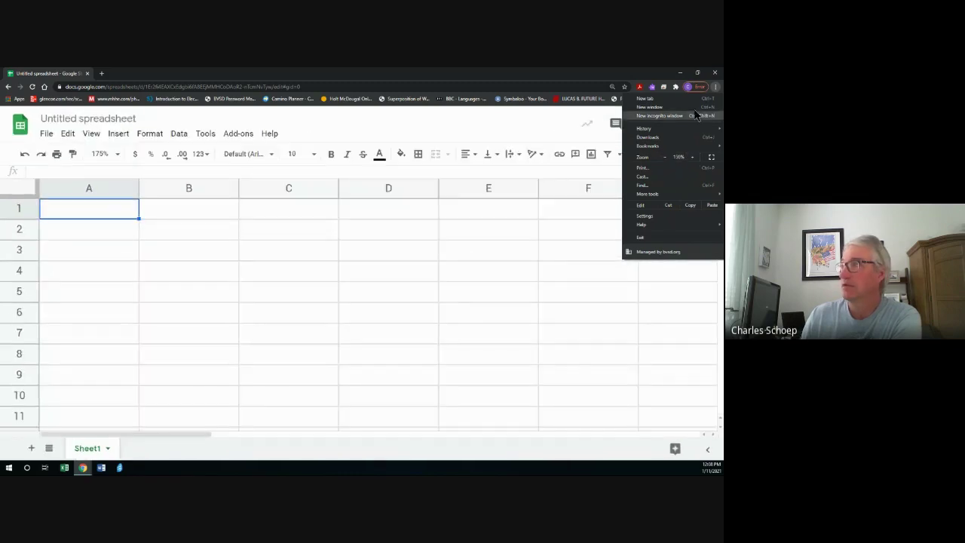
pyautogui.click(716, 90)
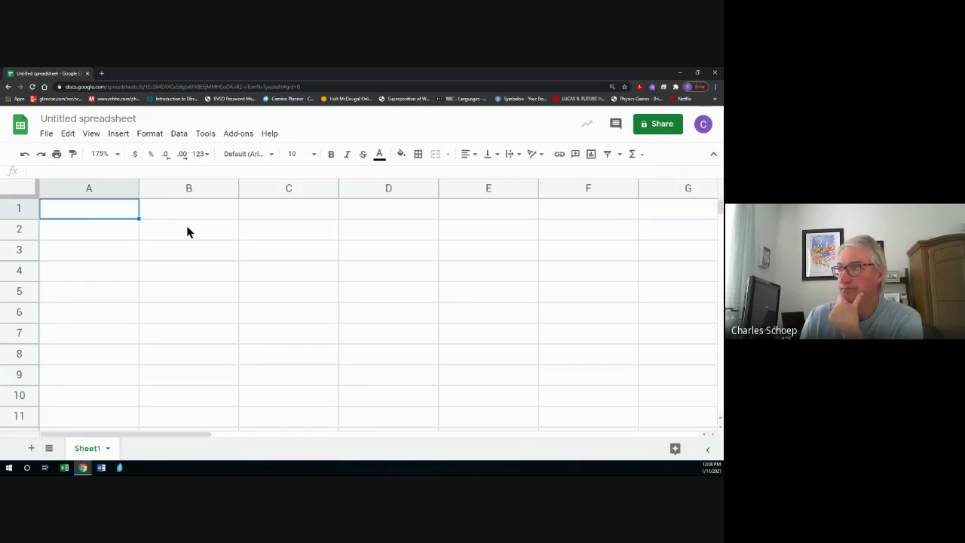
pyautogui.click(117, 156)
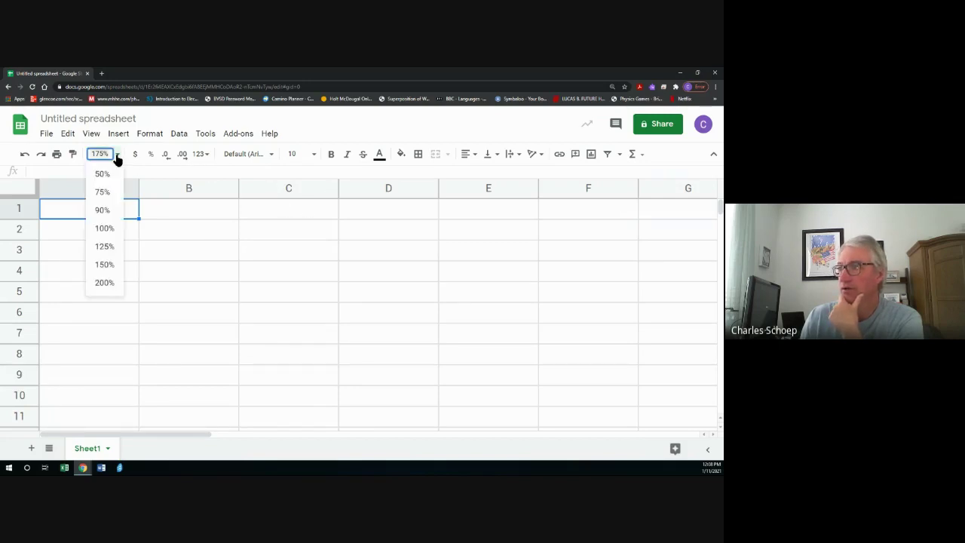
pyautogui.click(117, 155)
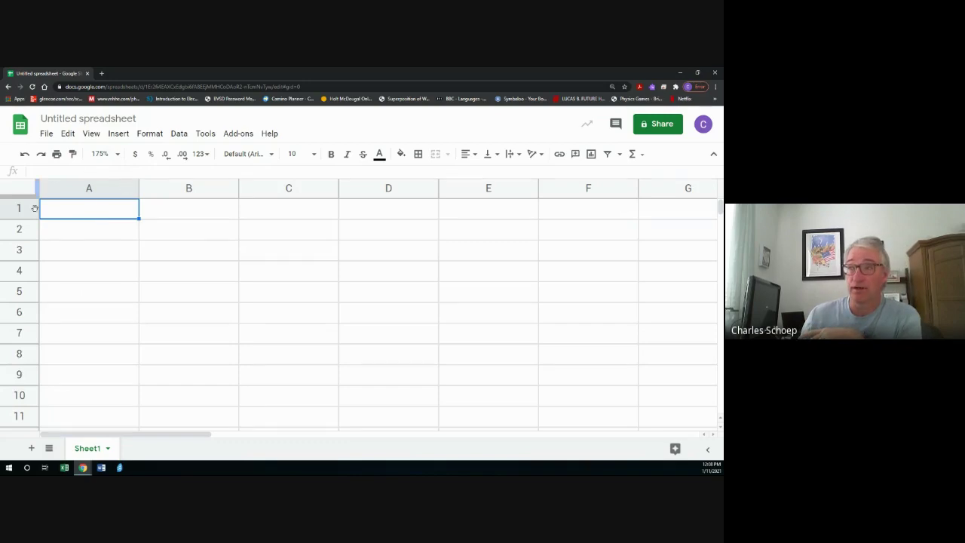
pyautogui.click(78, 235)
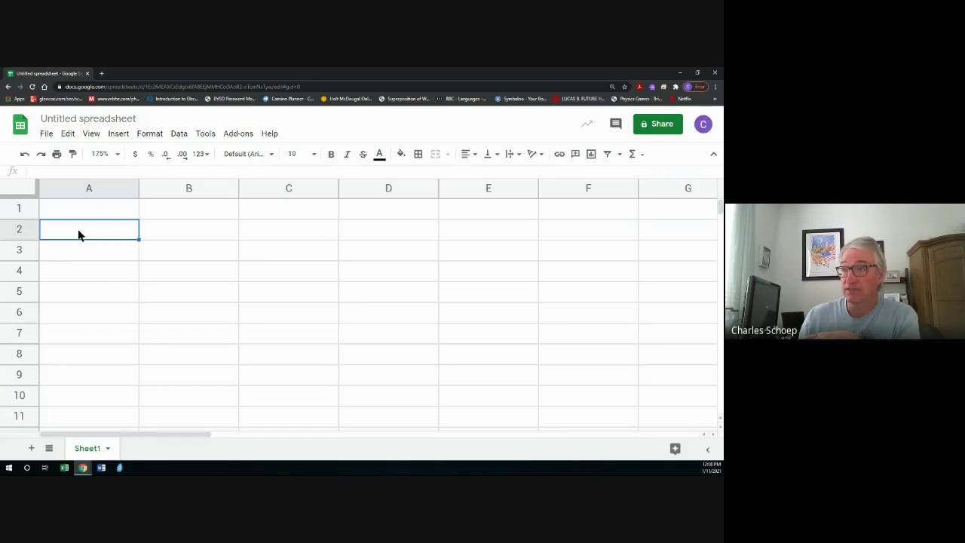
pyautogui.click(159, 237)
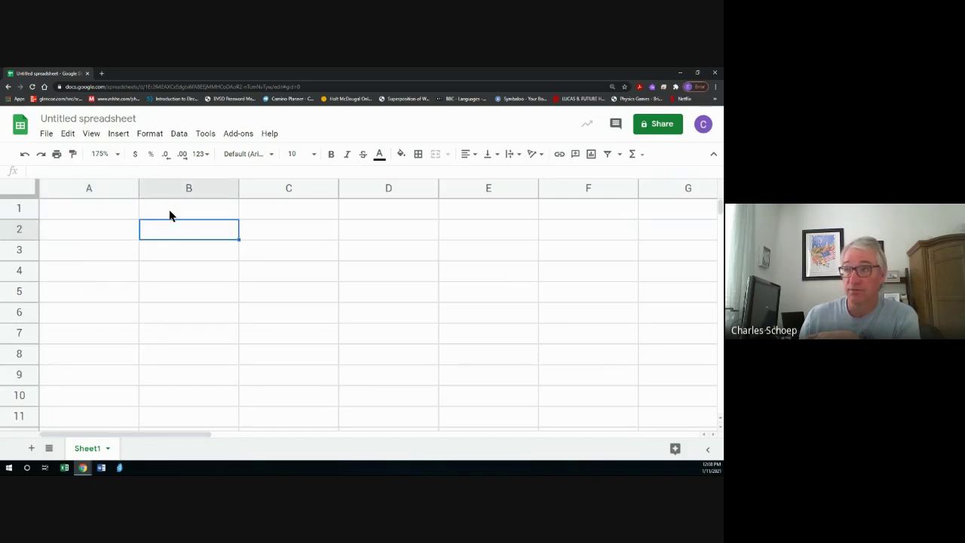
pyautogui.click(170, 215)
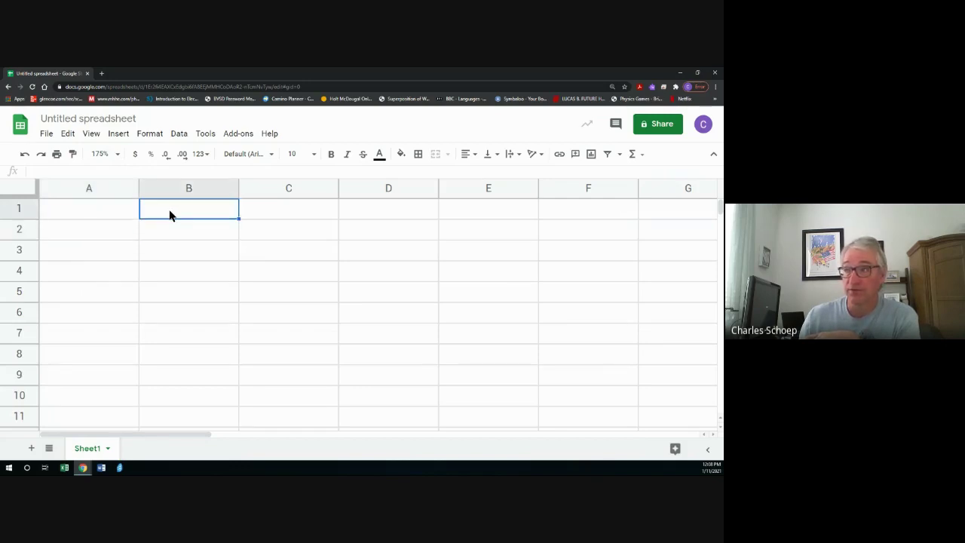
pyautogui.click(372, 380)
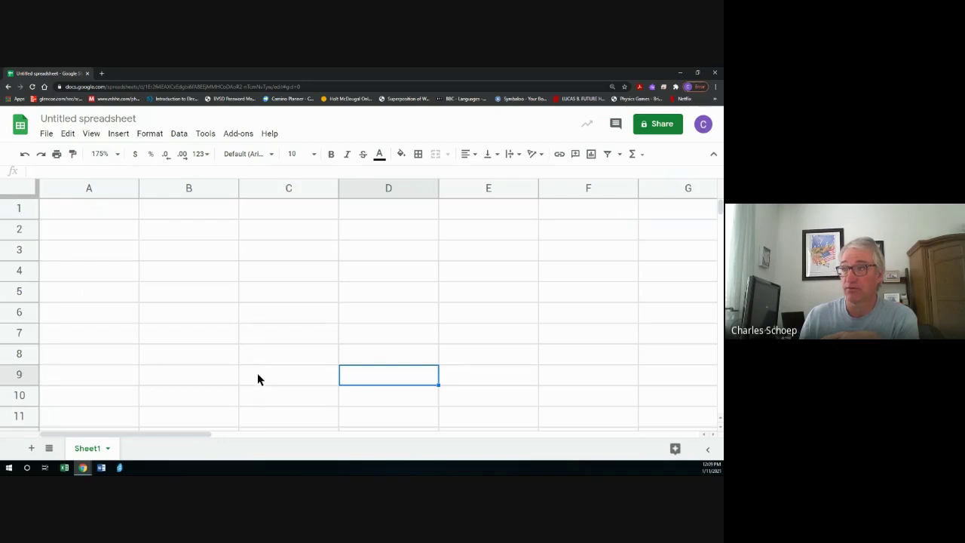
# Enter the column heading "Container" in cell A1
pyautogui.click(88, 211)
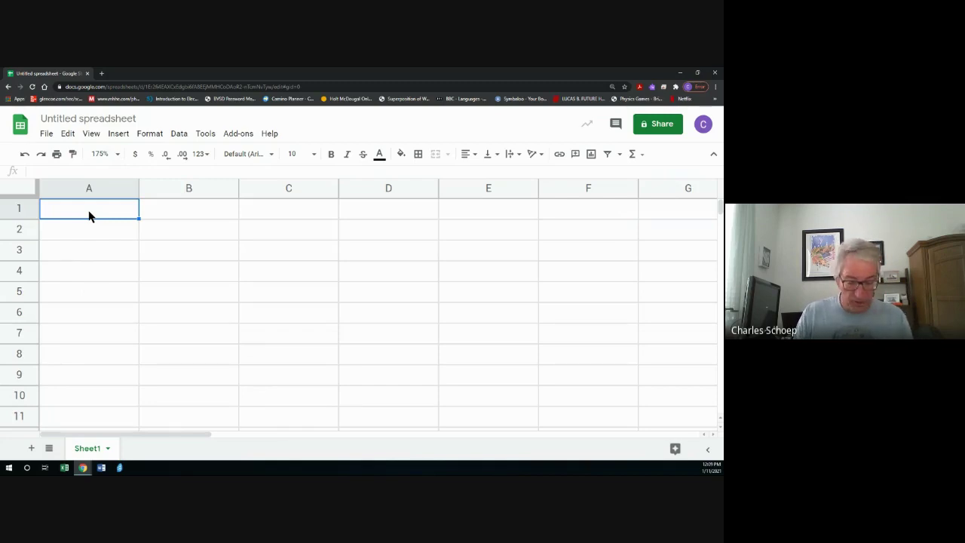
pyautogui.write('Container')
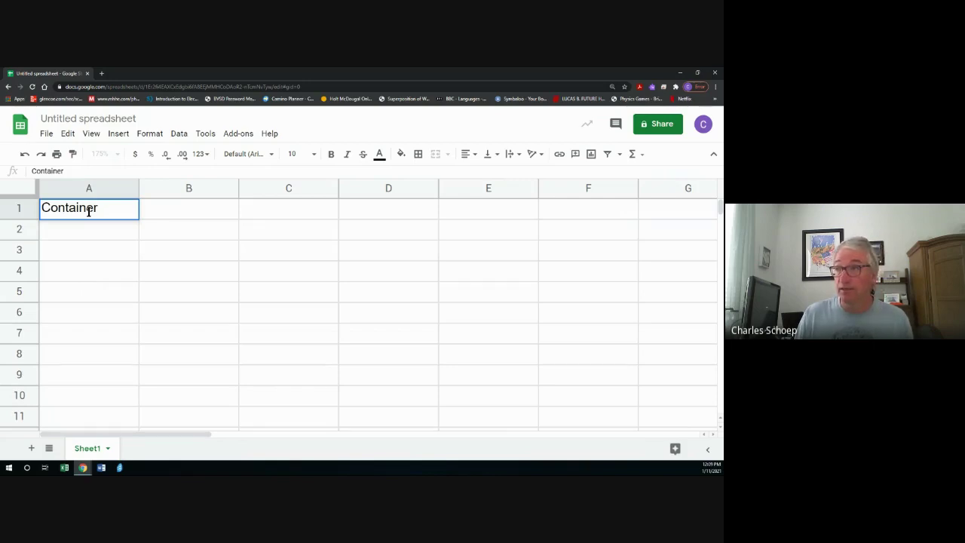
pyautogui.press('Tab')
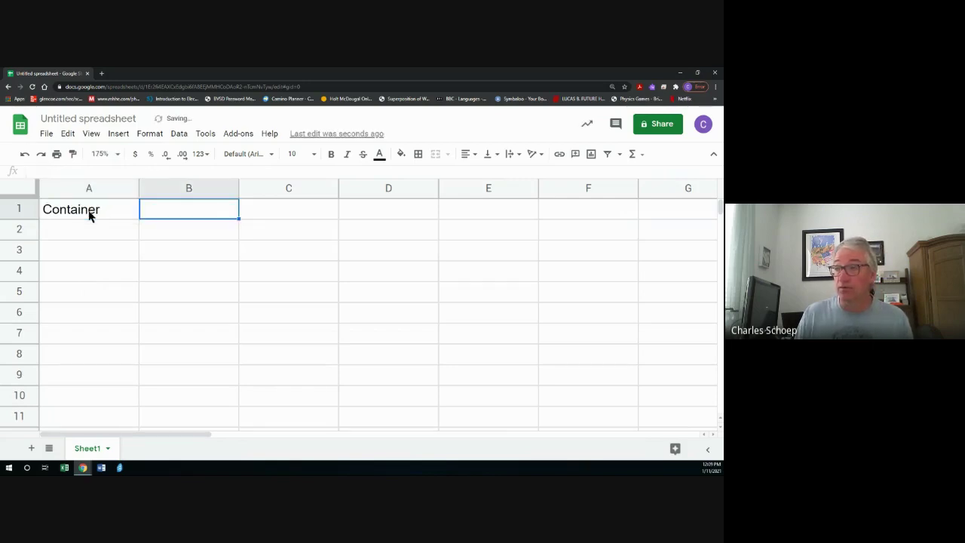
pyautogui.click(101, 209)
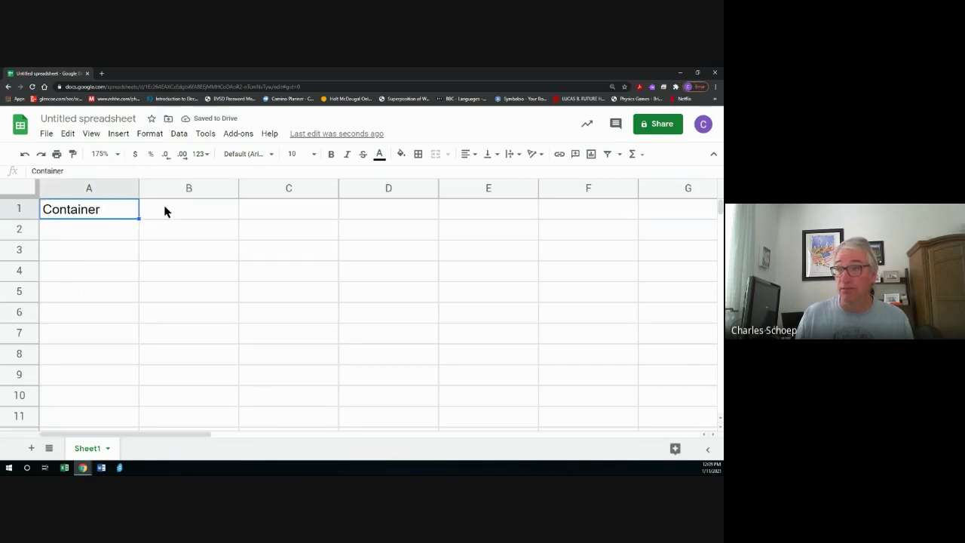
# Enter the heading "Mass Empty Container (g)" in cell B1 and fit column B's width to its text
pyautogui.click(165, 211)
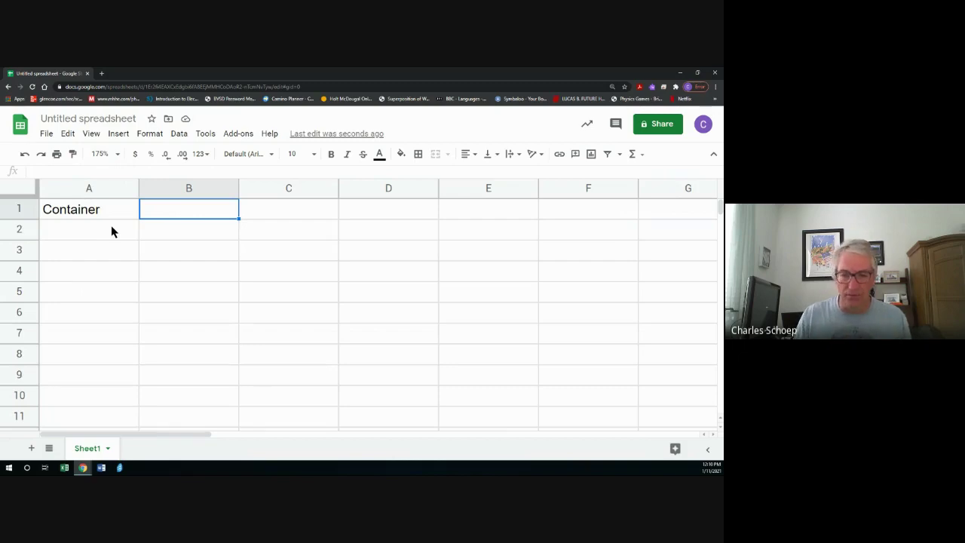
pyautogui.write('Ma')
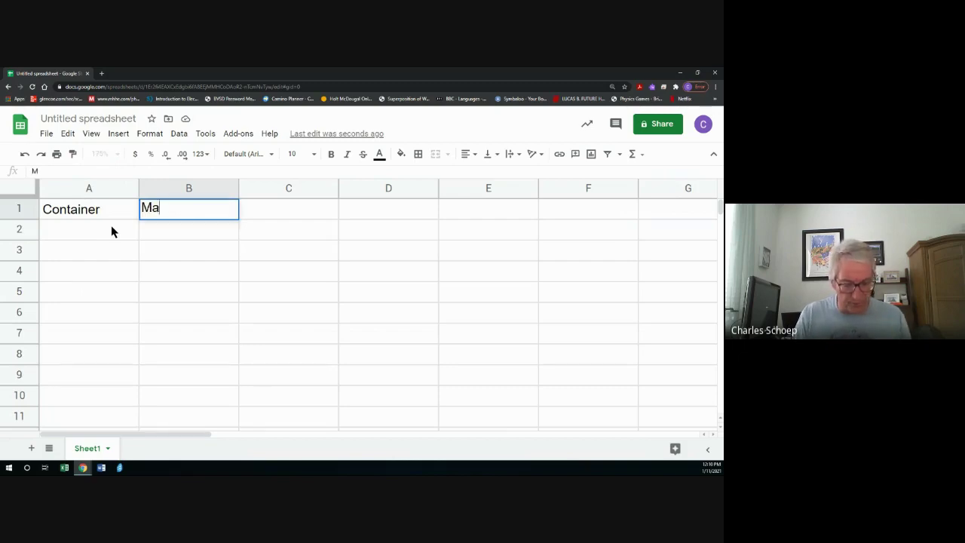
pyautogui.write('ss ')
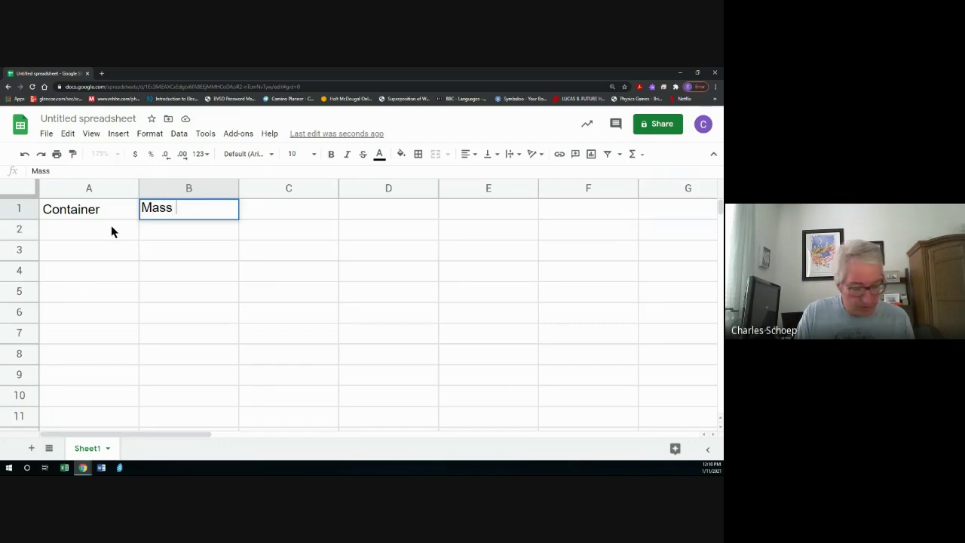
pyautogui.write('Empty')
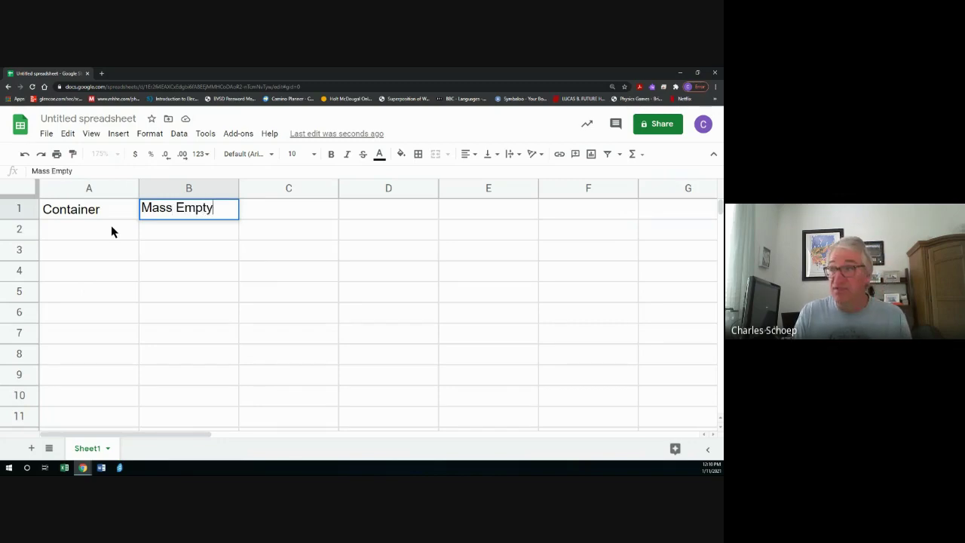
pyautogui.write(' Con')
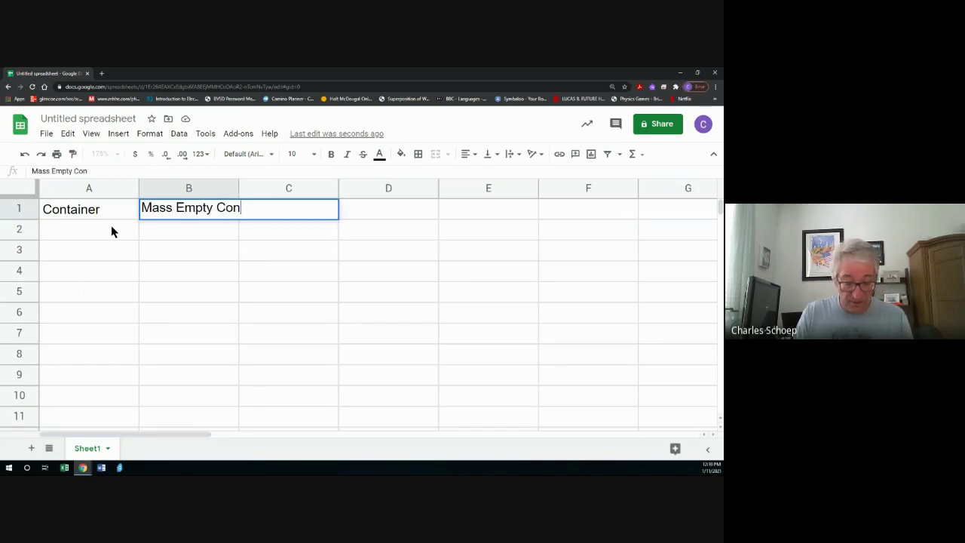
pyautogui.write('tainer (g)')
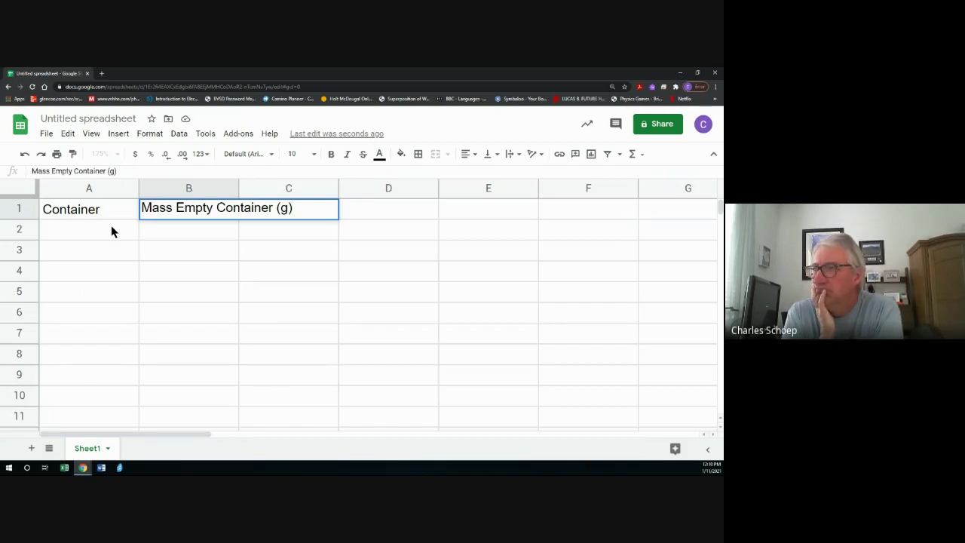
pyautogui.click(175, 235)
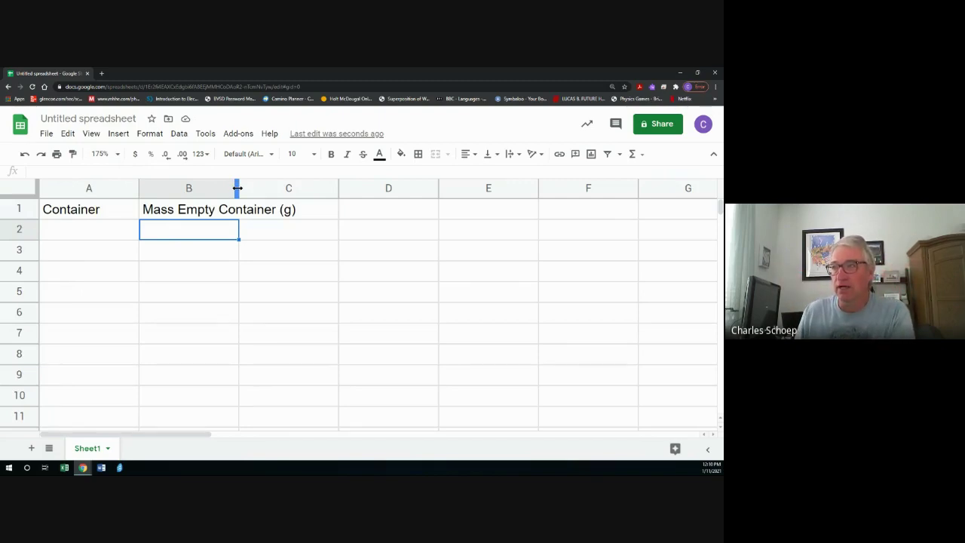
pyautogui.doubleClick(238, 186)
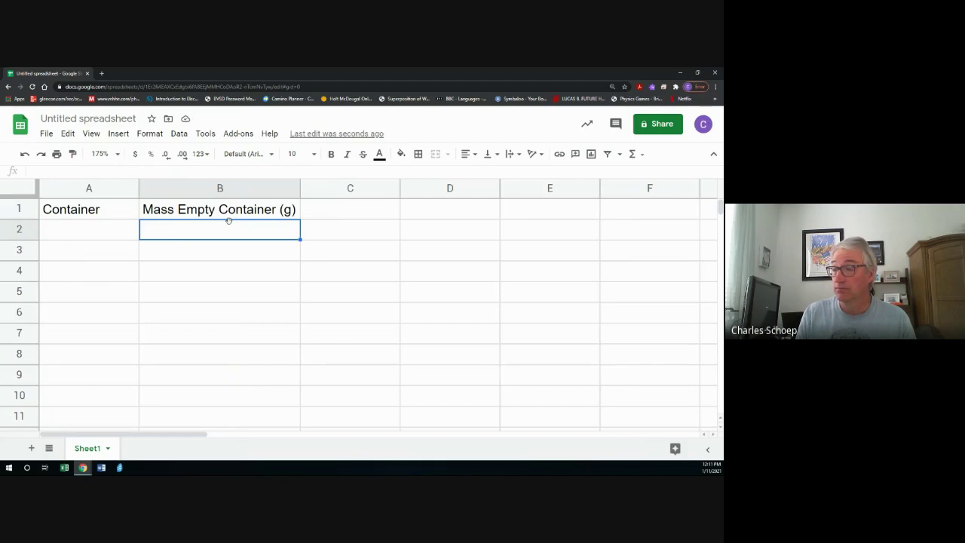
# Undo the width fit of column B and fit the column to its heading text again
pyautogui.click(25, 155)
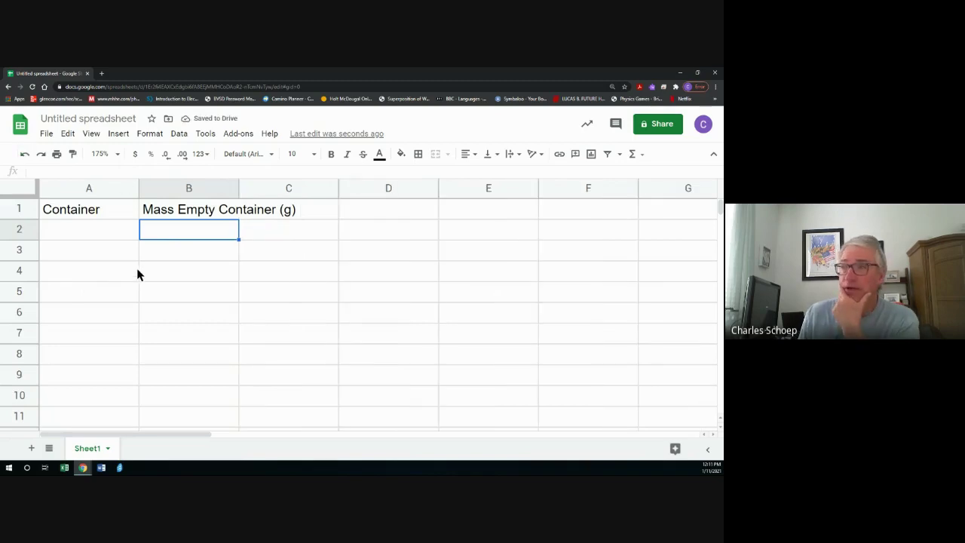
pyautogui.doubleClick(235, 188)
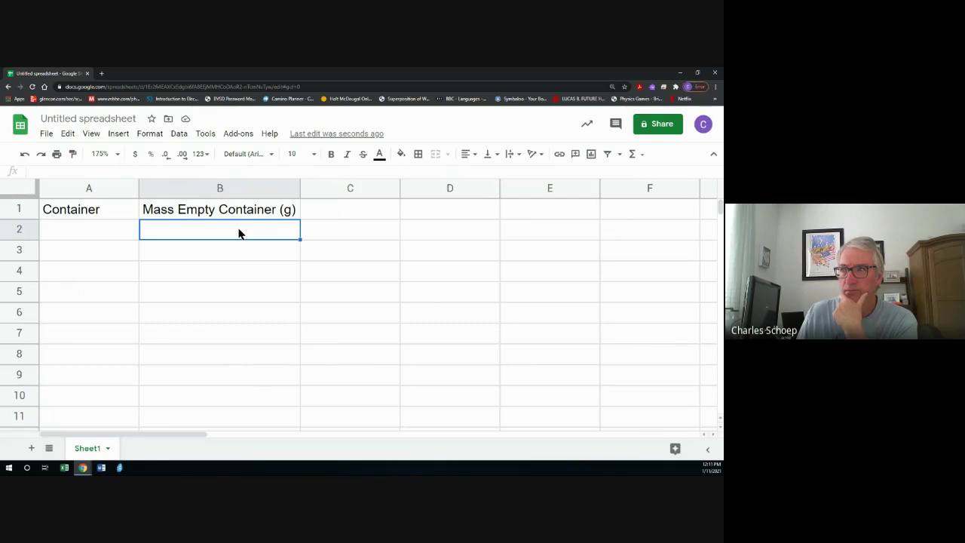
# Enter the column heading "Mass Empty Cont. + Water (g)" in cell C1
pyautogui.click(322, 212)
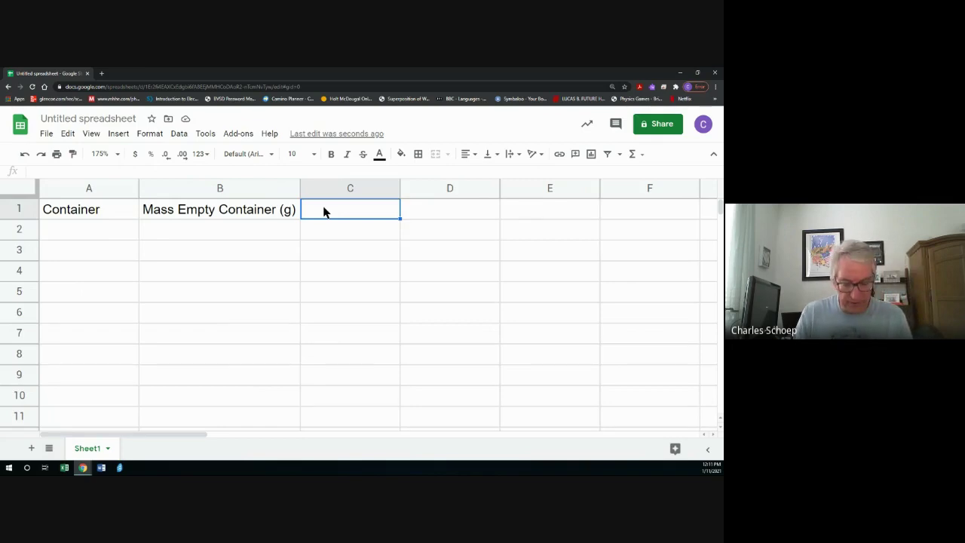
pyautogui.write('Mqass')
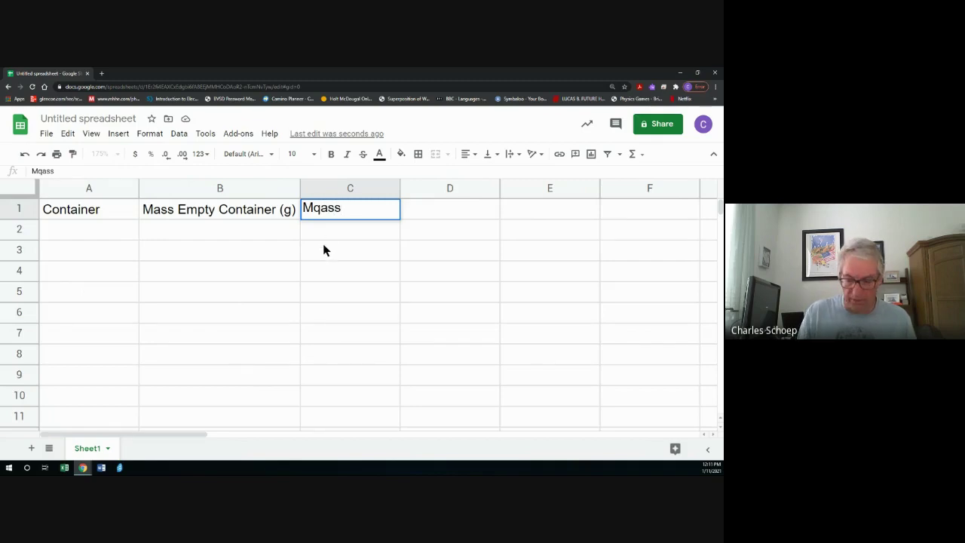
pyautogui.press('BackSpace')
pyautogui.press('BackSpace')
pyautogui.press('BackSpace')
pyautogui.press('BackSpace')
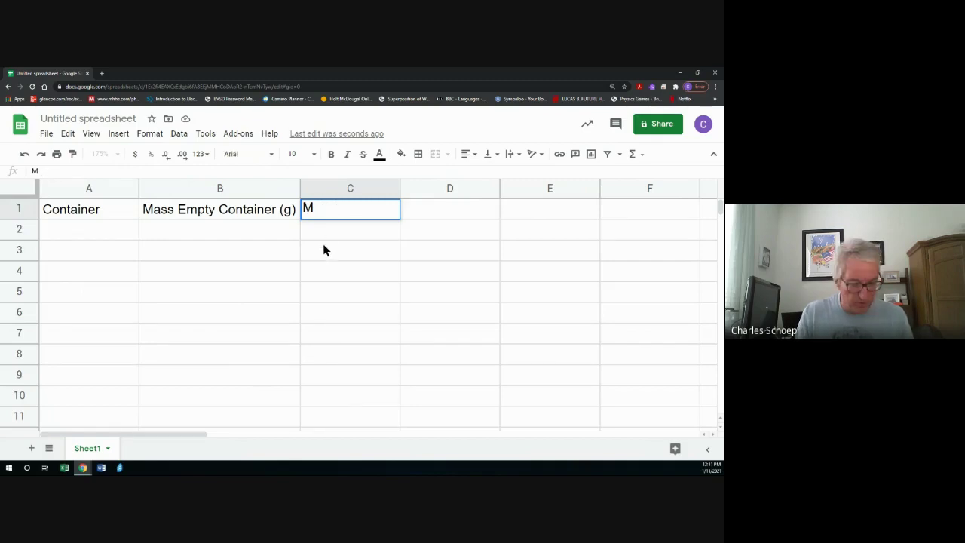
pyautogui.write('ass')
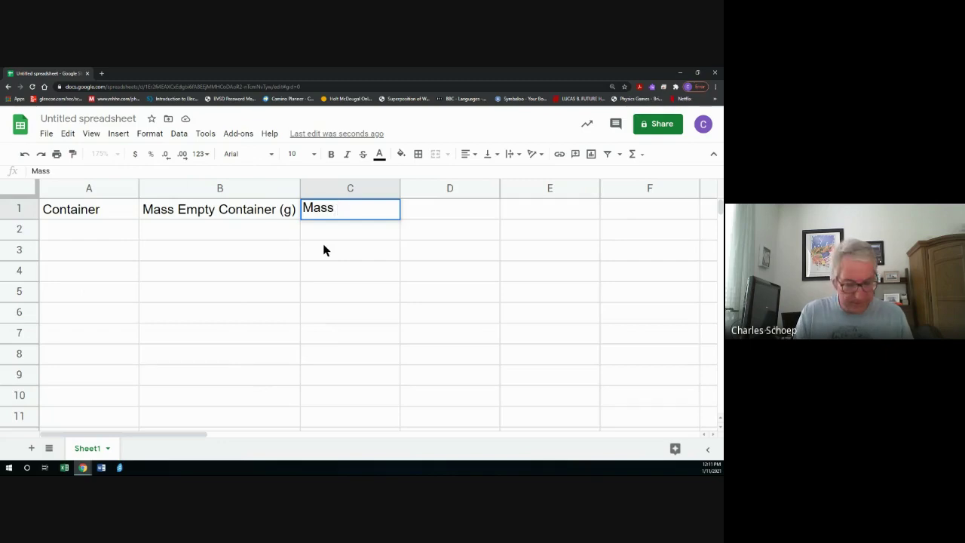
pyautogui.write(' Empty ')
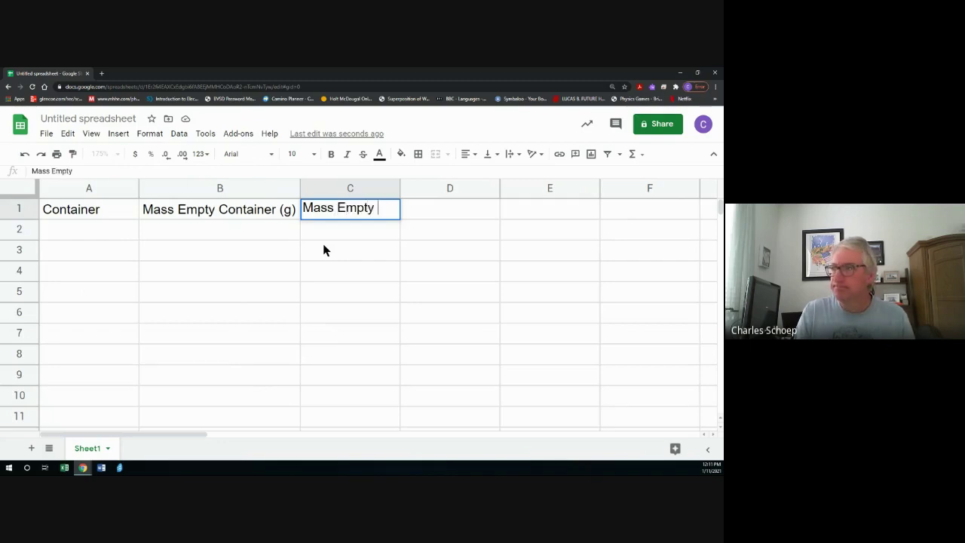
pyautogui.write('Cont')
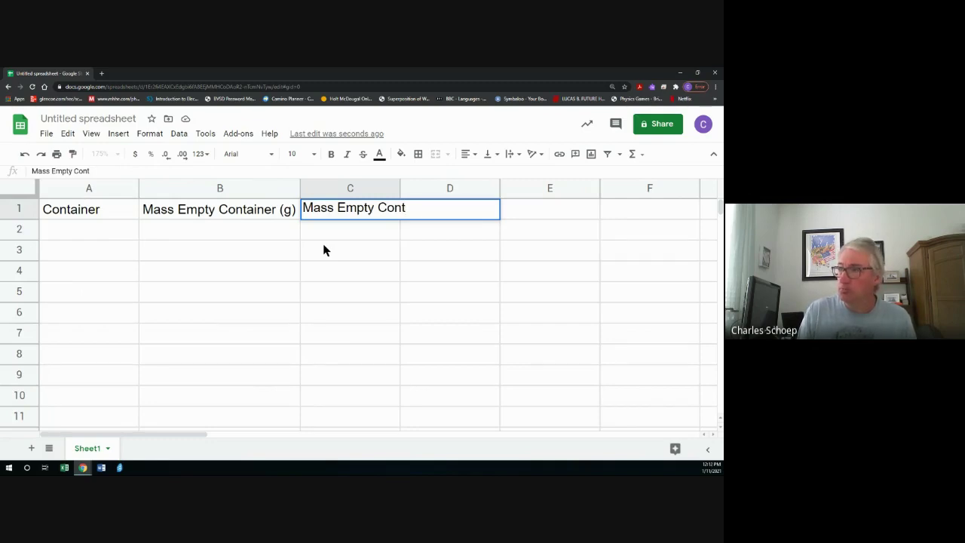
pyautogui.write('.')
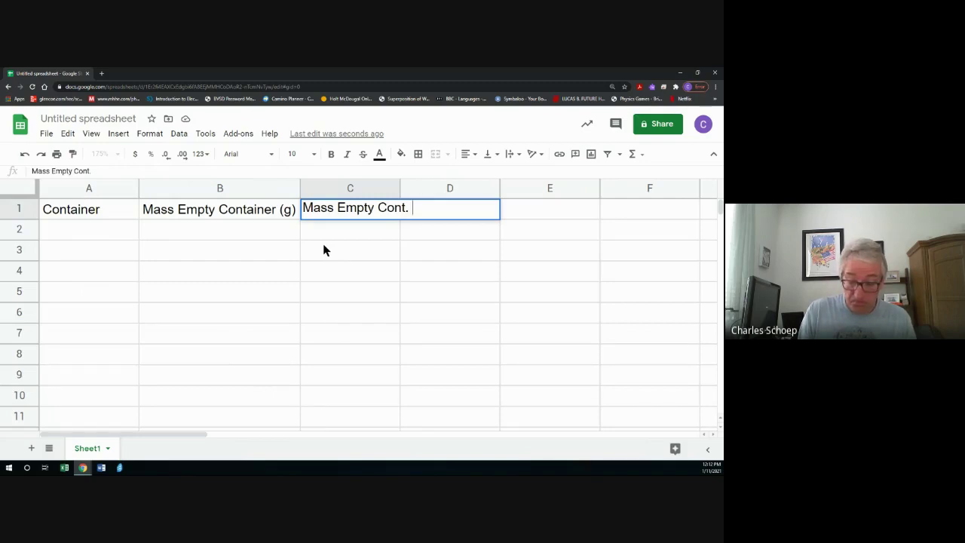
pyautogui.write(' + Wa')
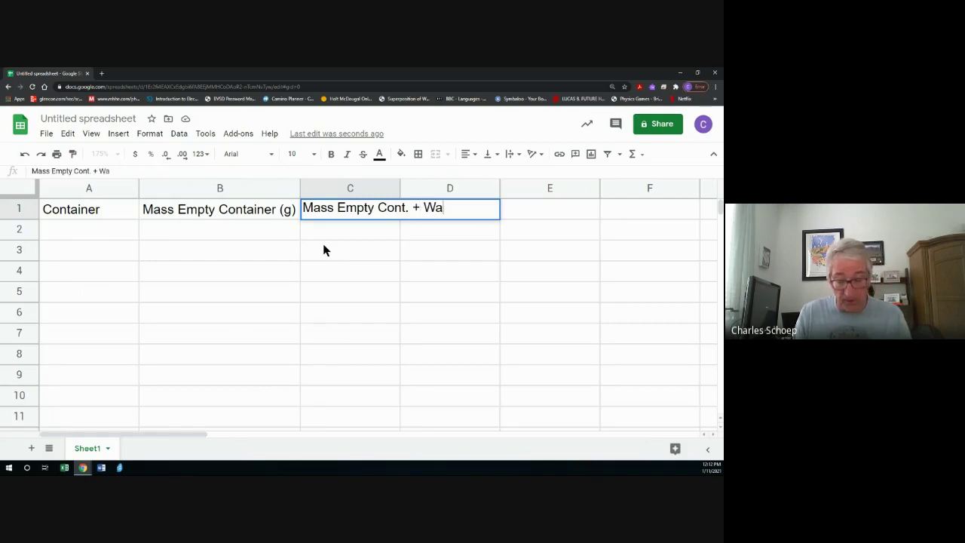
pyautogui.write('ter')
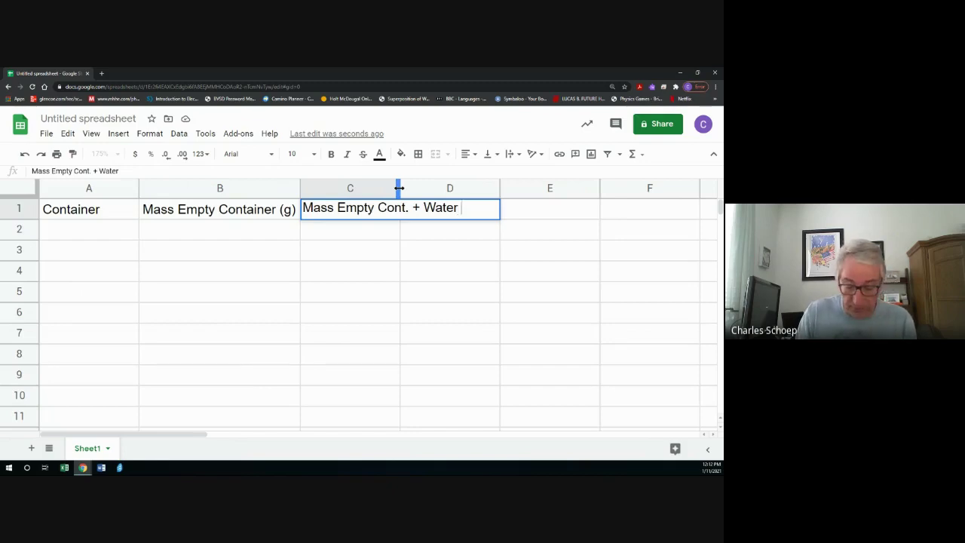
pyautogui.write('(g)')
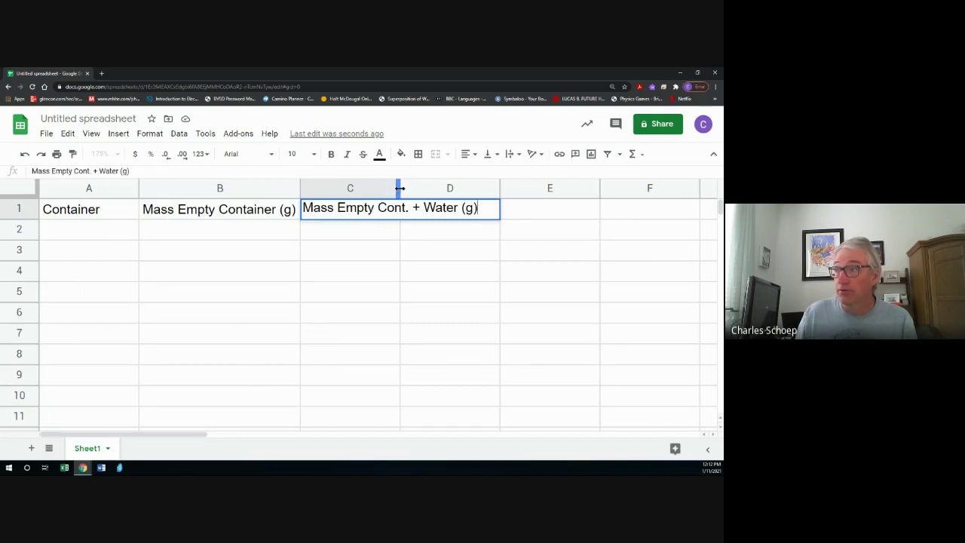
# Commit the heading in C1 and fit column C's width to its text
pyautogui.click(399, 188)
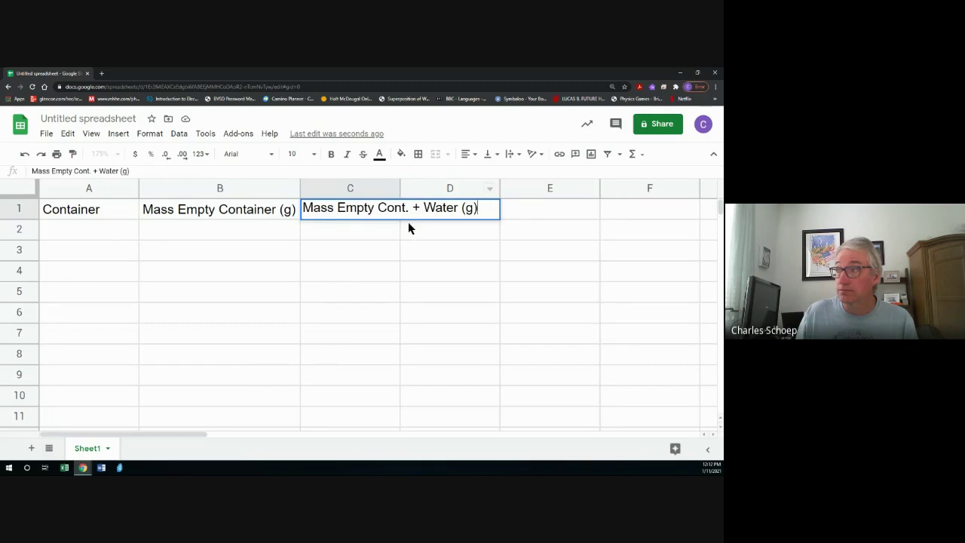
pyautogui.click(408, 223)
pyautogui.click(399, 190)
pyautogui.doubleClick(398, 190)
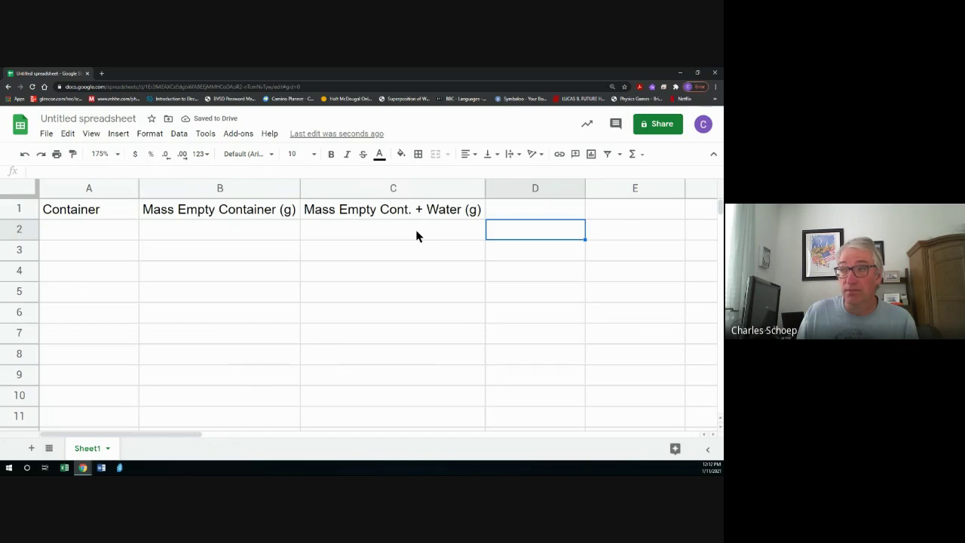
# Enter the heading "Mass Water Only (g)" in cell D1 and fit column D's width to its text
pyautogui.click(496, 209)
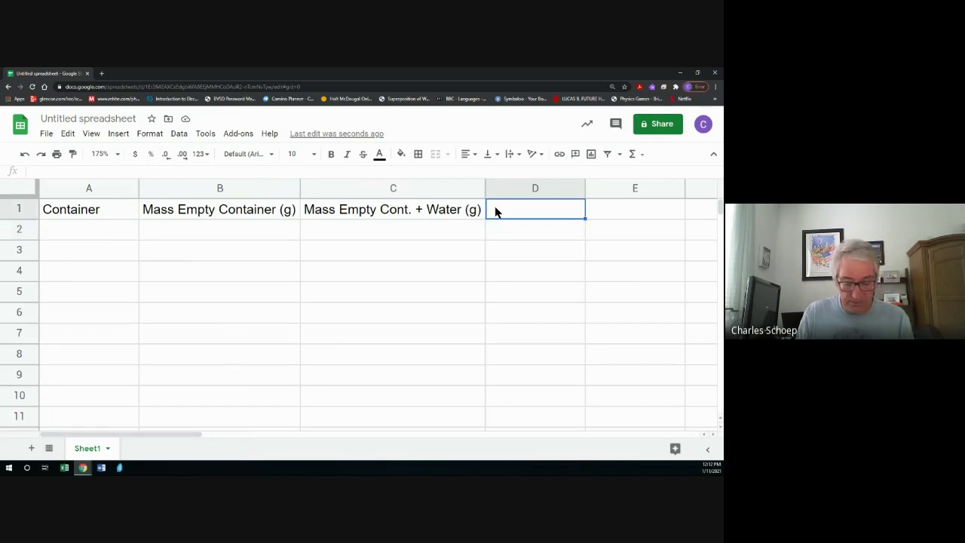
pyautogui.write('Mass')
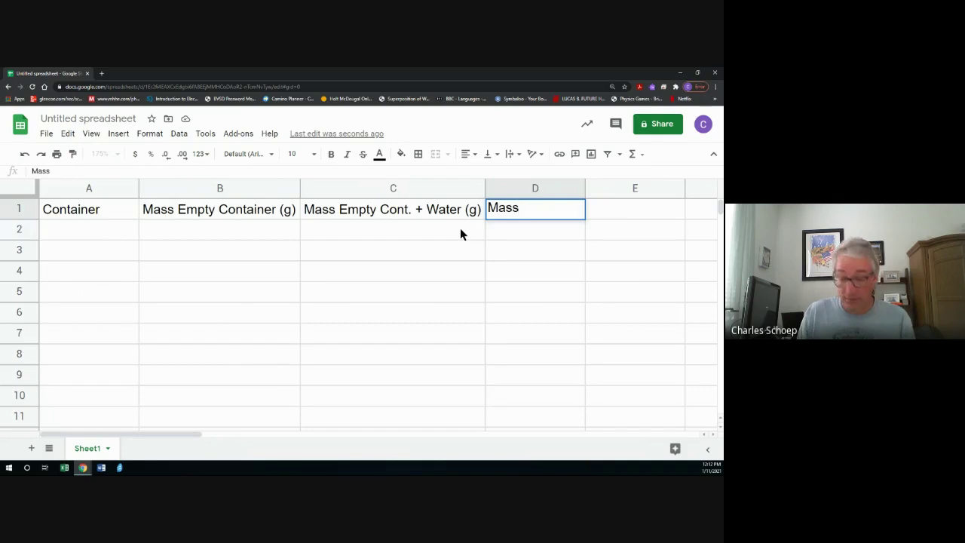
pyautogui.write(' Water')
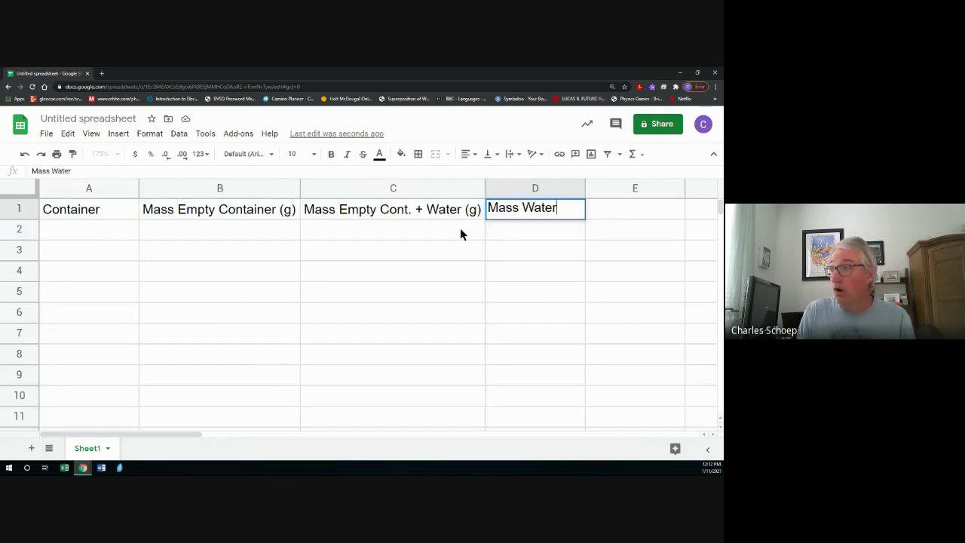
pyautogui.write(' Onl')
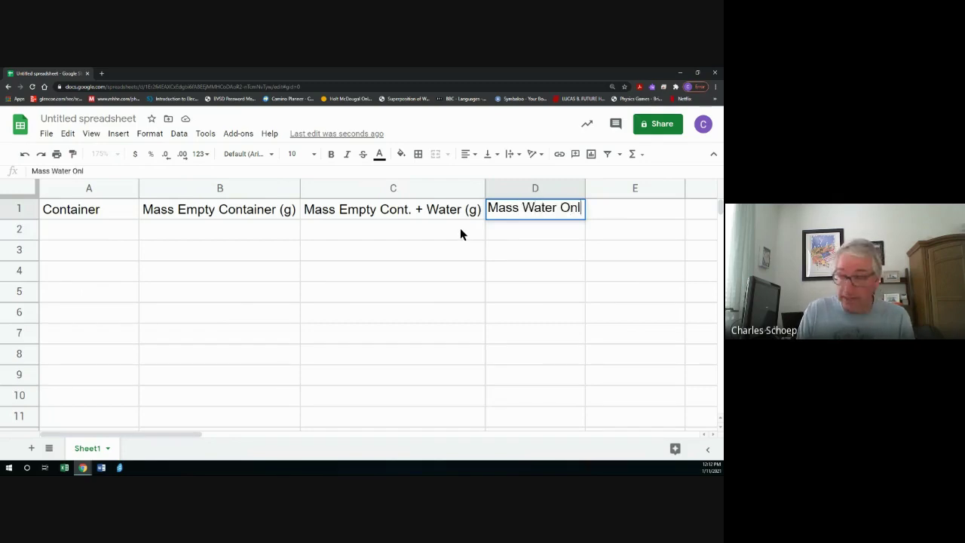
pyautogui.write('y (')
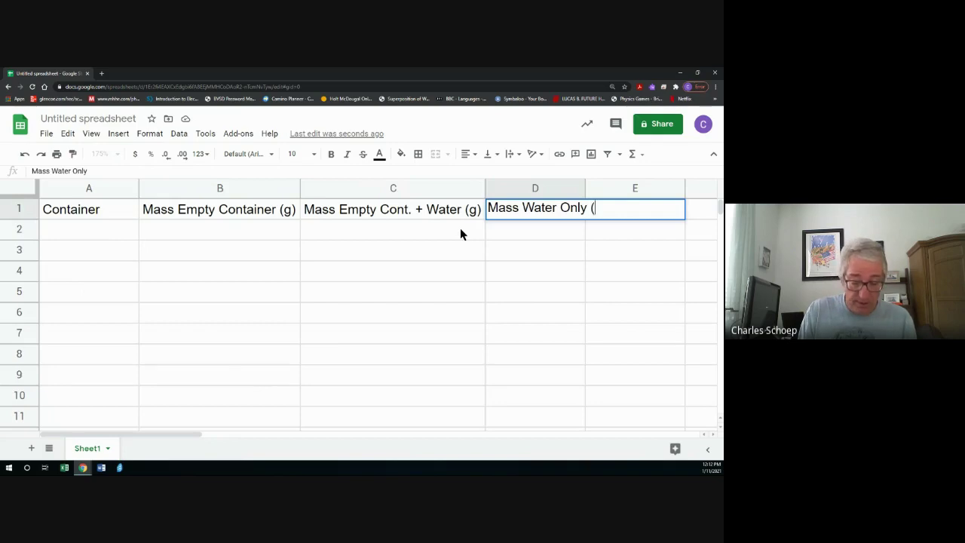
pyautogui.write('g)')
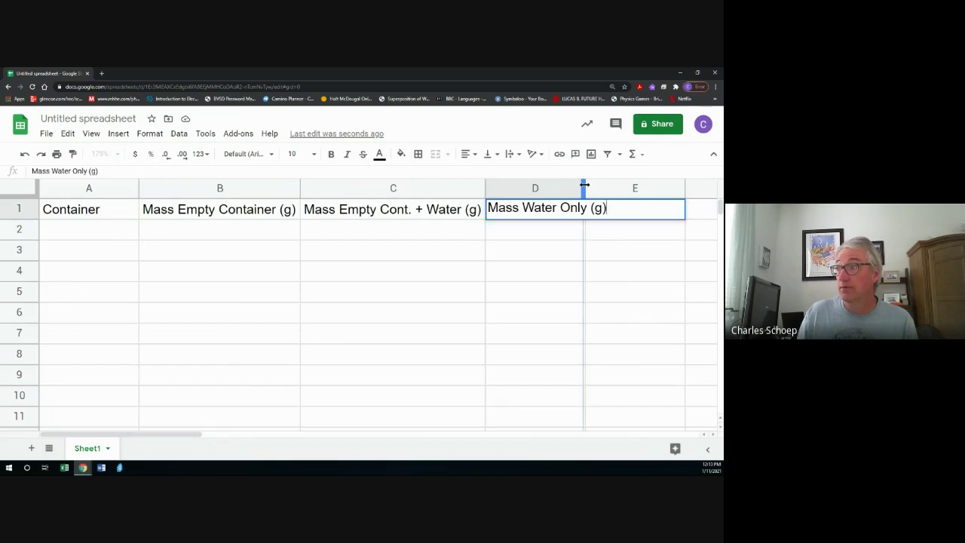
pyautogui.click(576, 228)
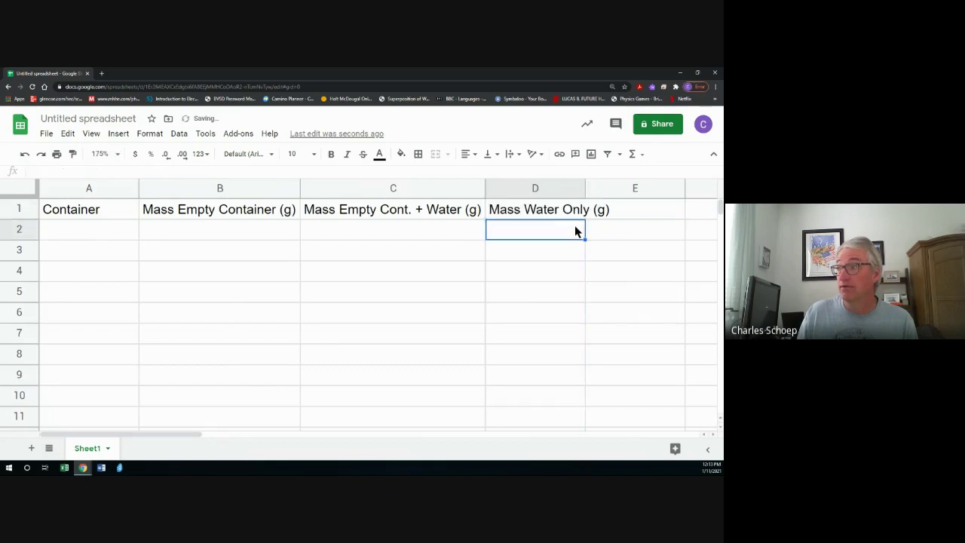
pyautogui.doubleClick(585, 188)
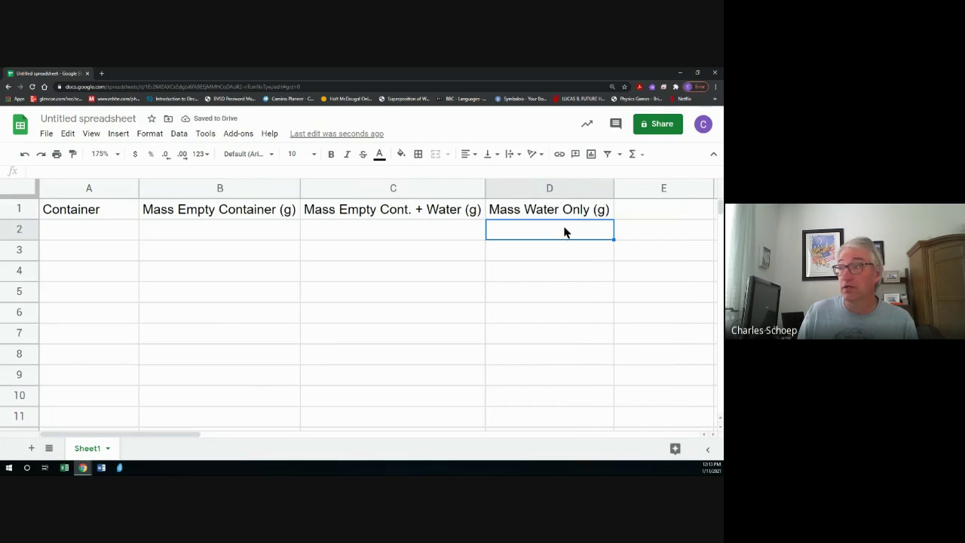
# Enter the column heading "Volume Water (mL)" in cell E1
pyautogui.click(633, 213)
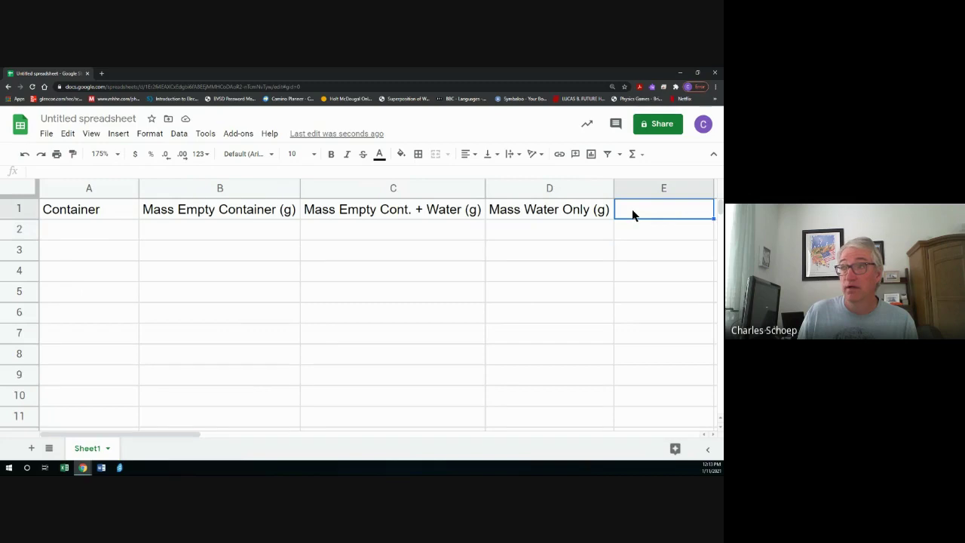
pyautogui.write('V')
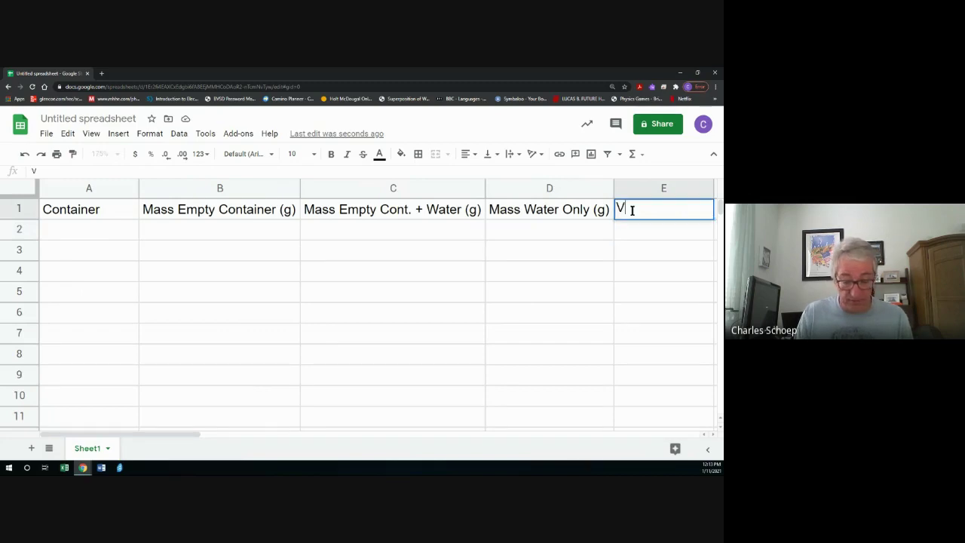
pyautogui.write('olume Watrer')
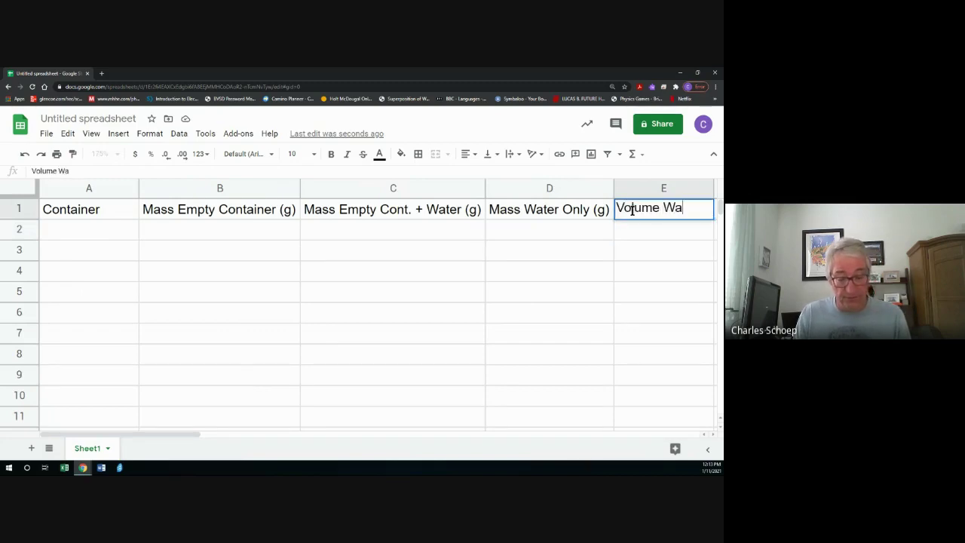
pyautogui.press('BackSpace')
pyautogui.press('BackSpace')
pyautogui.press('BackSpace')
pyautogui.press('BackSpace')
pyautogui.press('BackSpace')
pyautogui.press('BackSpace')
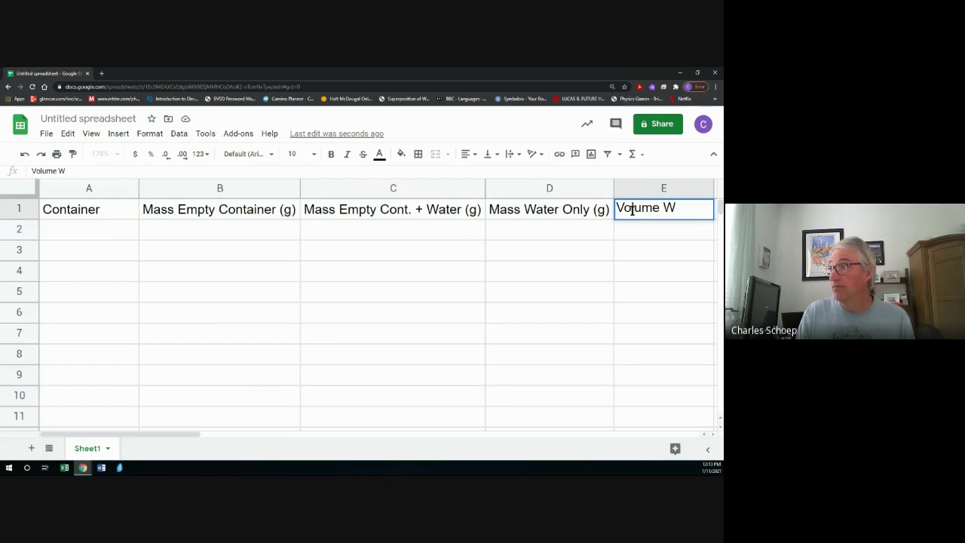
pyautogui.write('Wa')
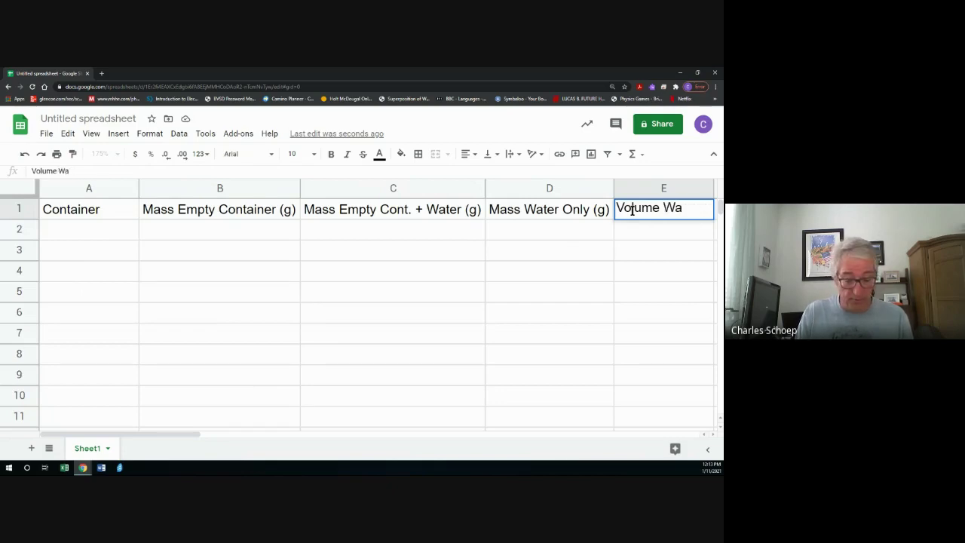
pyautogui.write('ter (m')
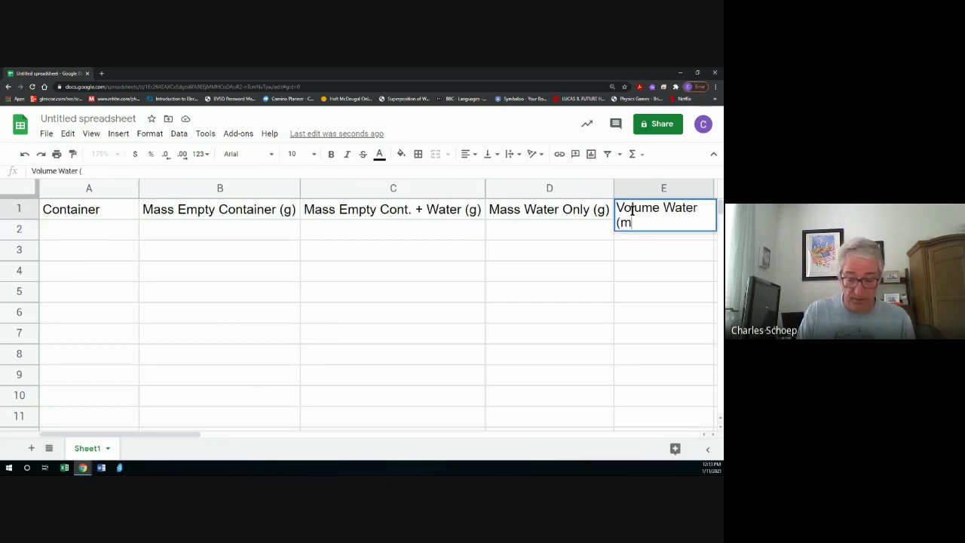
pyautogui.write('L)')
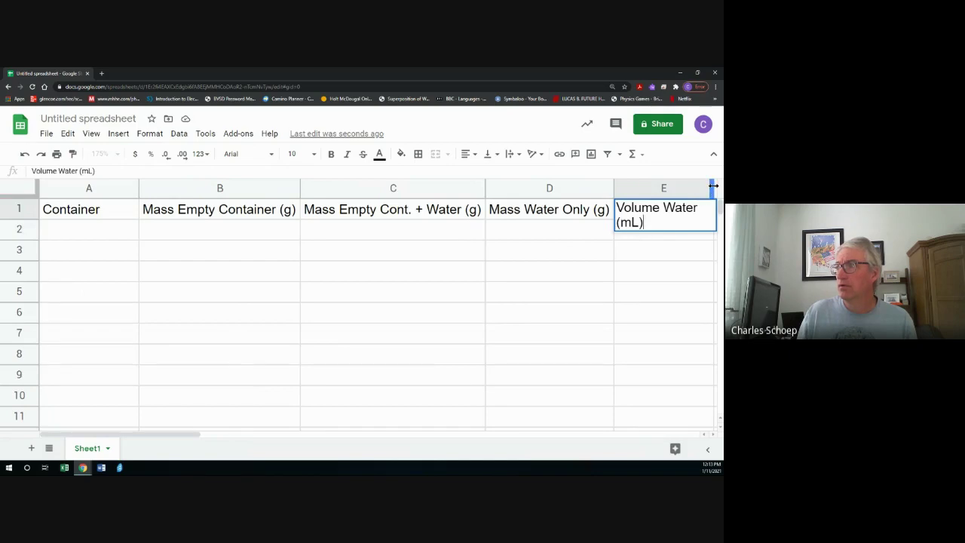
pyautogui.click(659, 247)
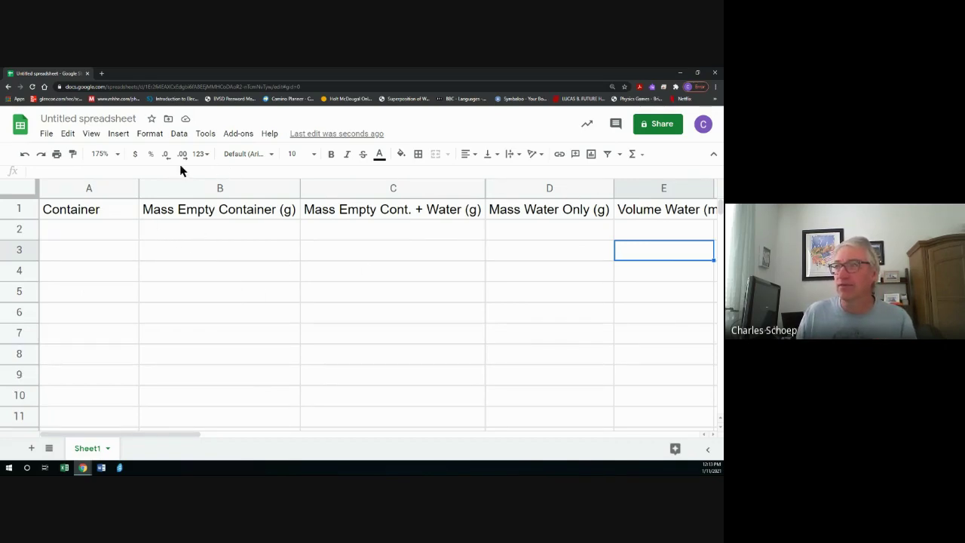
# Try reducing the sheet zoom to 150% and return it to a custom value of 175%
pyautogui.click(117, 154)
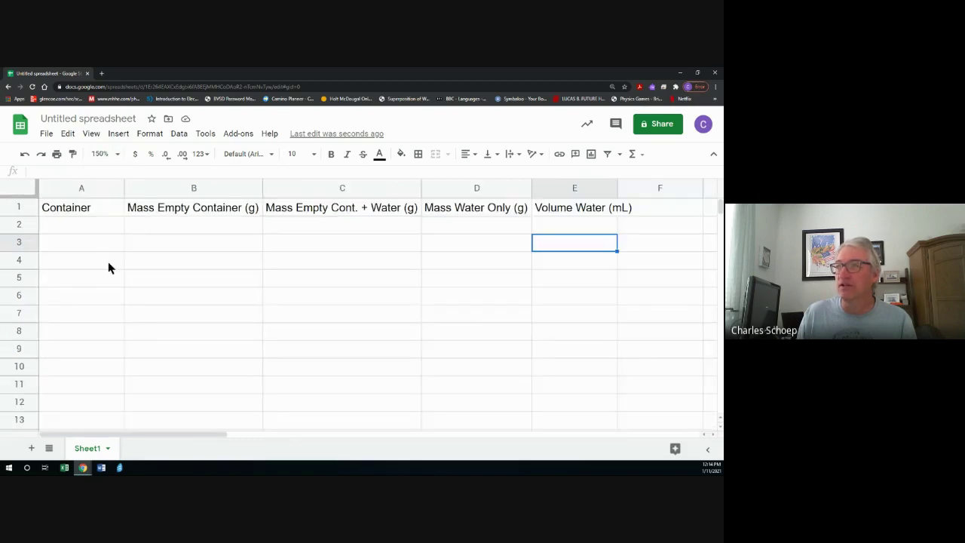
pyautogui.click(116, 154)
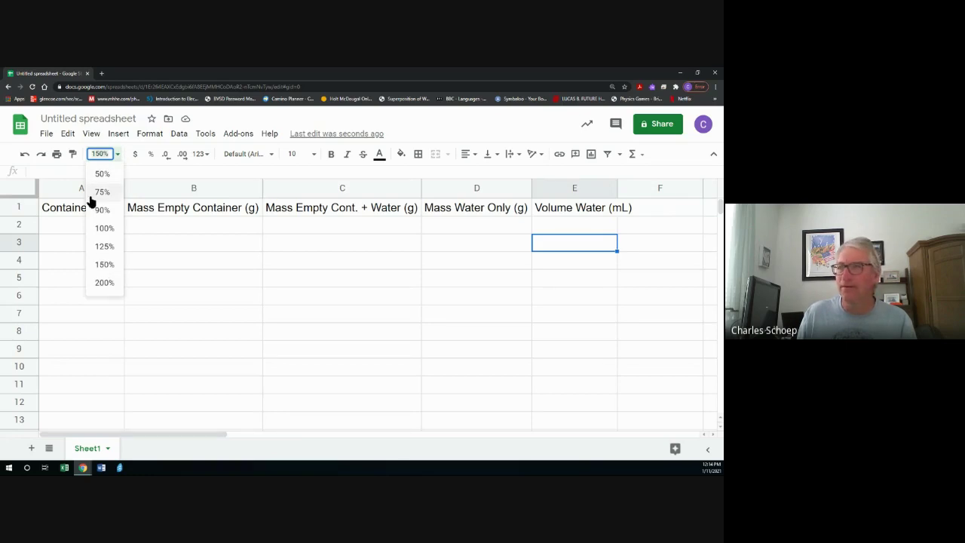
pyautogui.press('BackSpace')
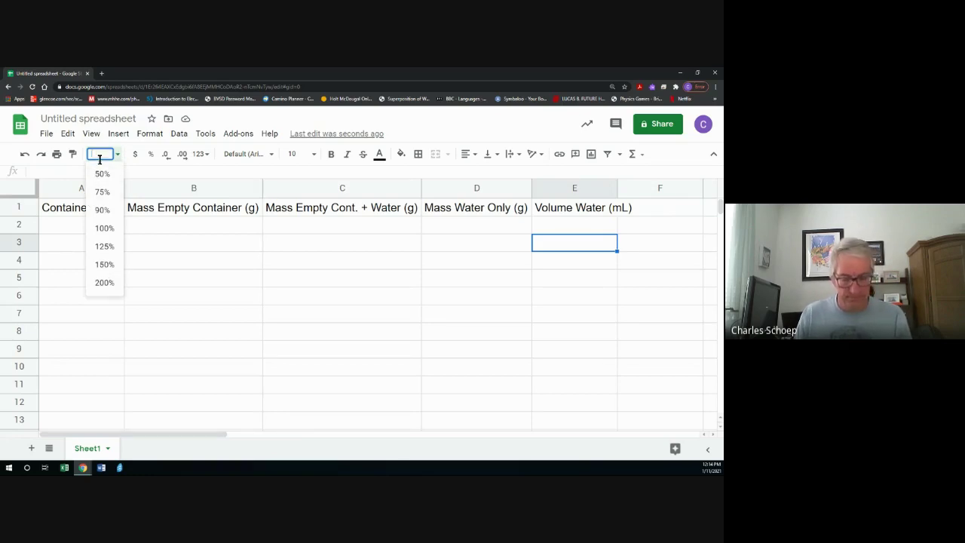
pyautogui.write('12')
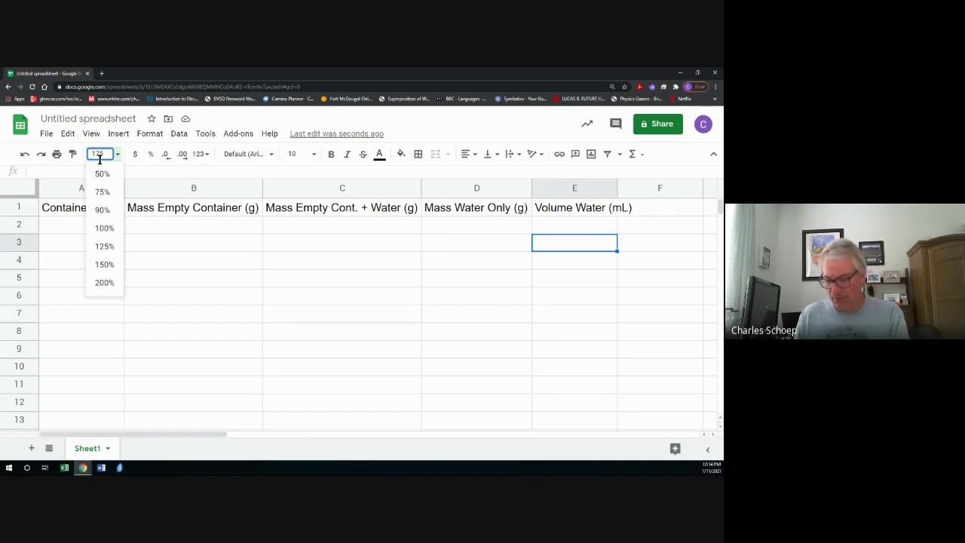
pyautogui.write('5')
pyautogui.press('Return')
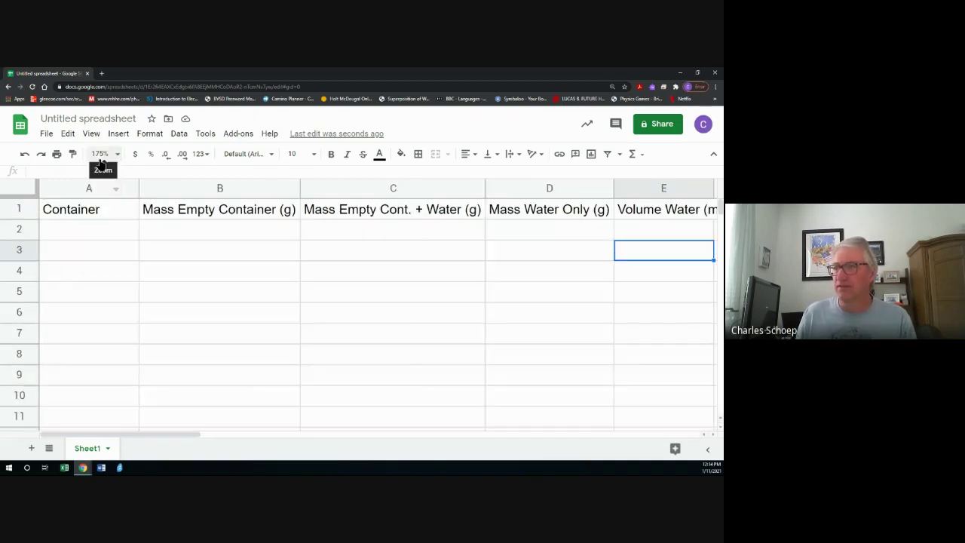
# Fit the widths of columns A and E to their heading text
pyautogui.doubleClick(137, 188)
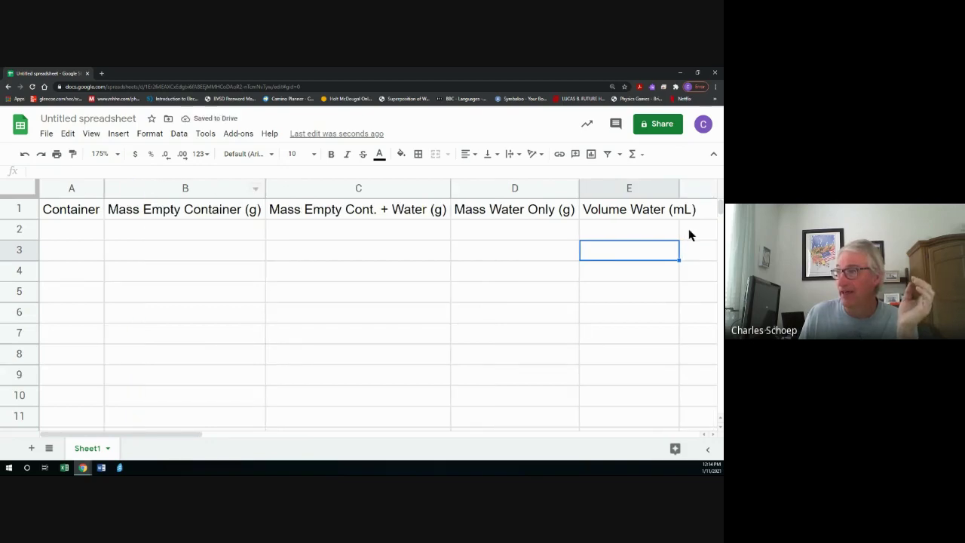
pyautogui.doubleClick(677, 188)
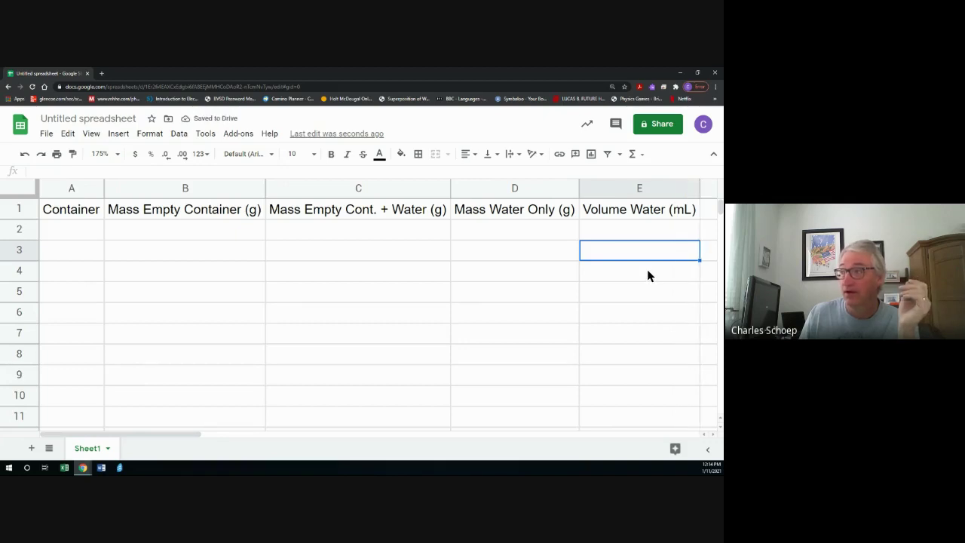
# Enter the container names "Petri Dish" in cell A2 and "Grad. Cyl." in cell A3
pyautogui.click(78, 230)
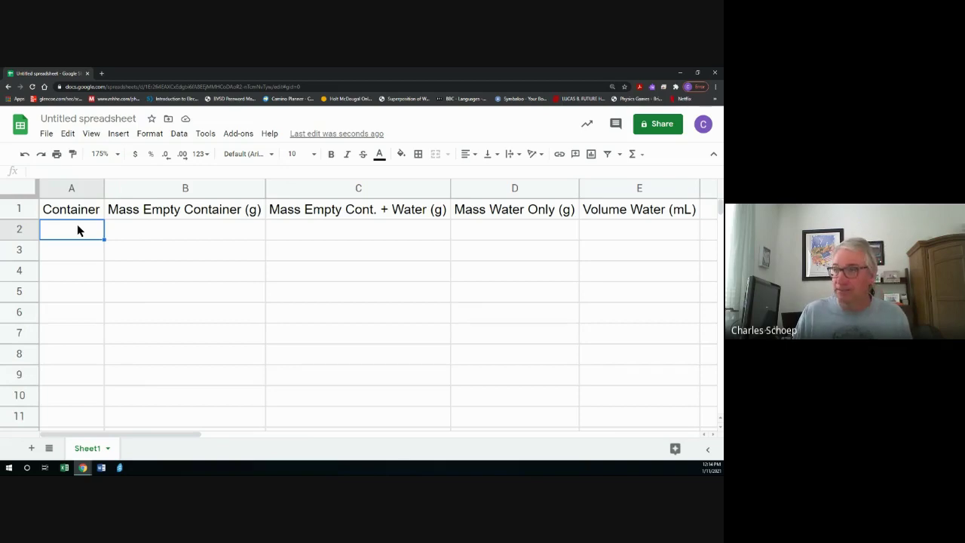
pyautogui.write('Petri')
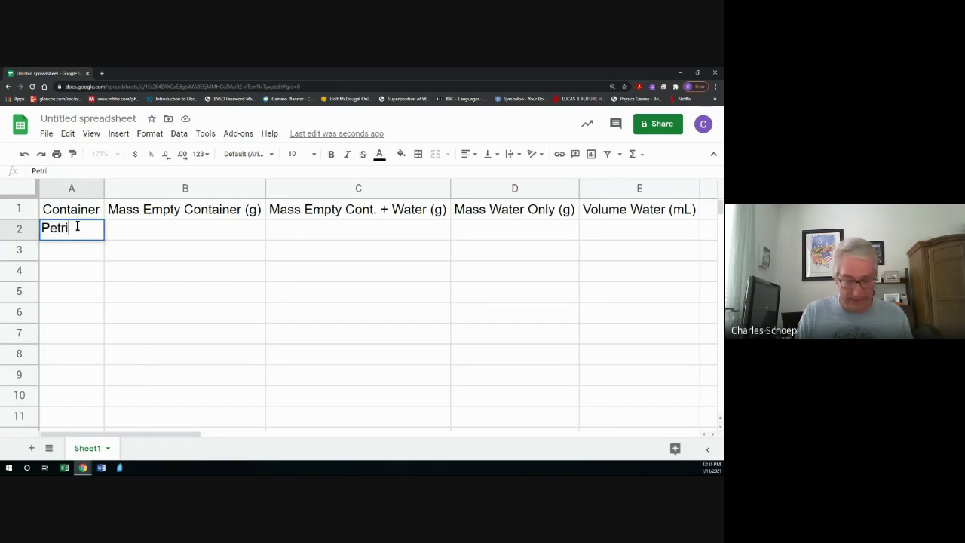
pyautogui.write(' Dish')
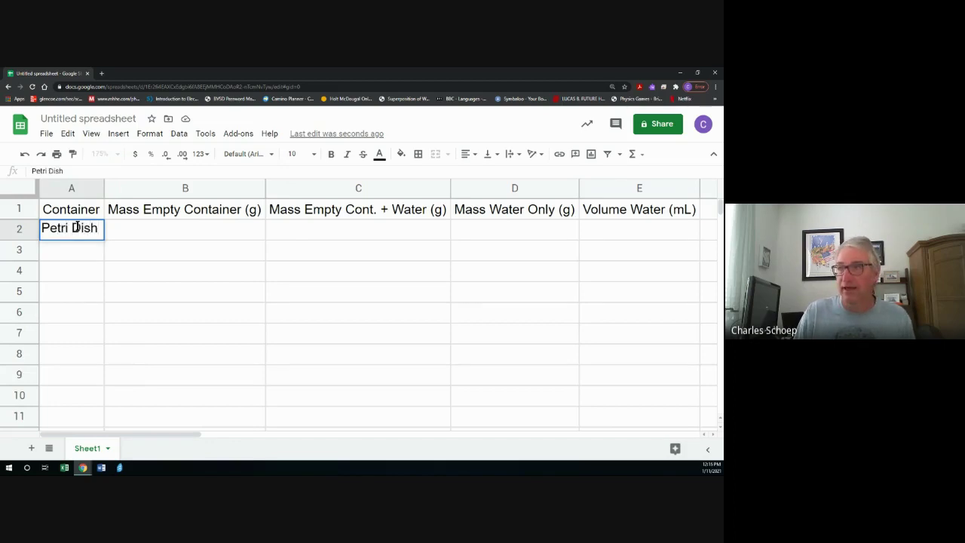
pyautogui.press('Return')
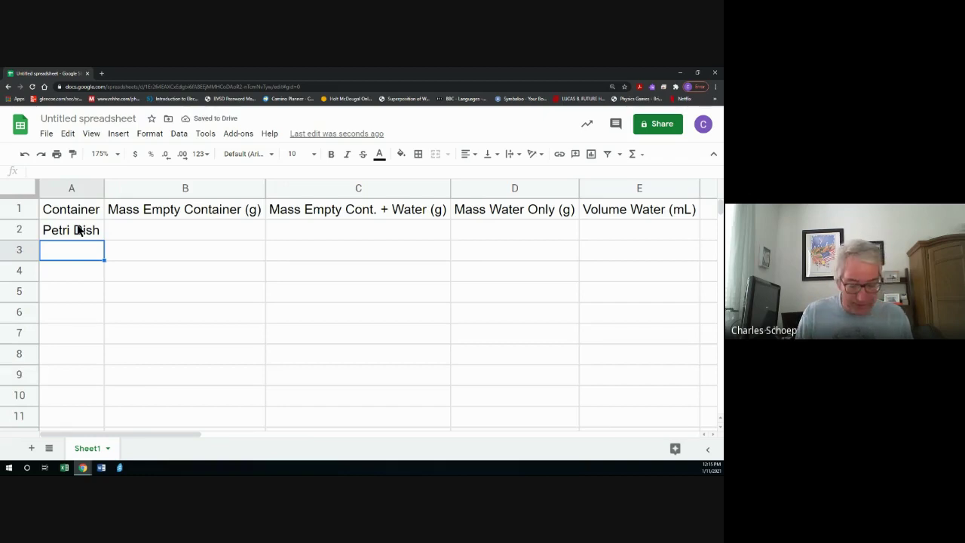
pyautogui.write('Grad.')
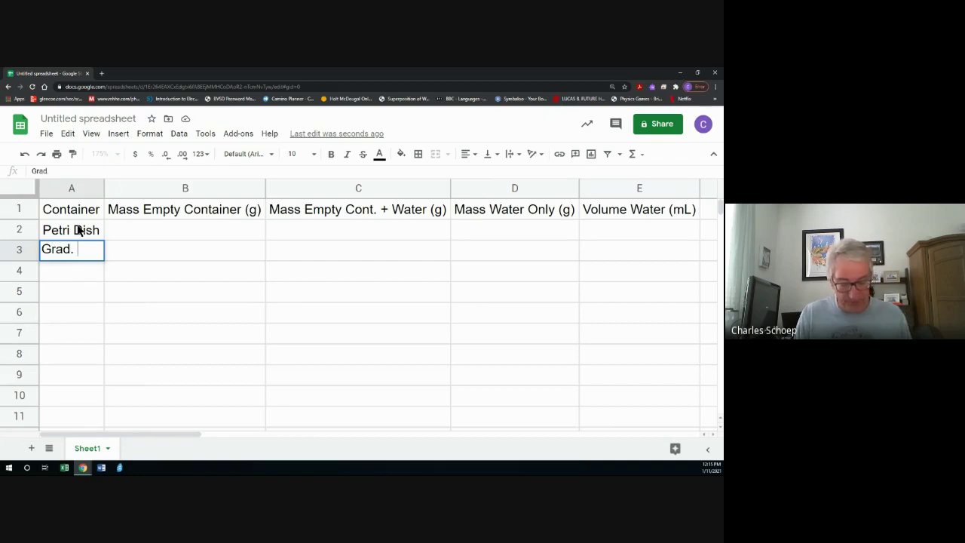
pyautogui.write(' Cyl')
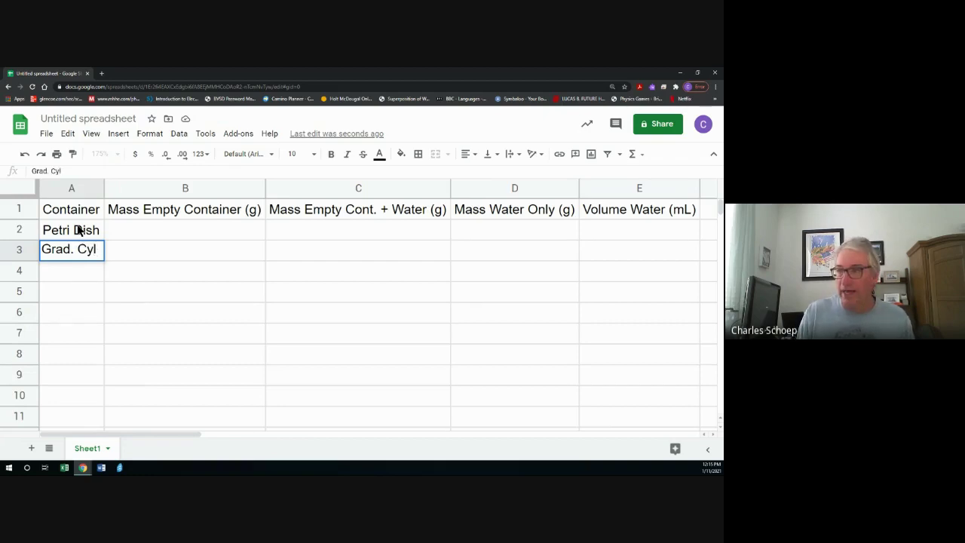
pyautogui.write('.')
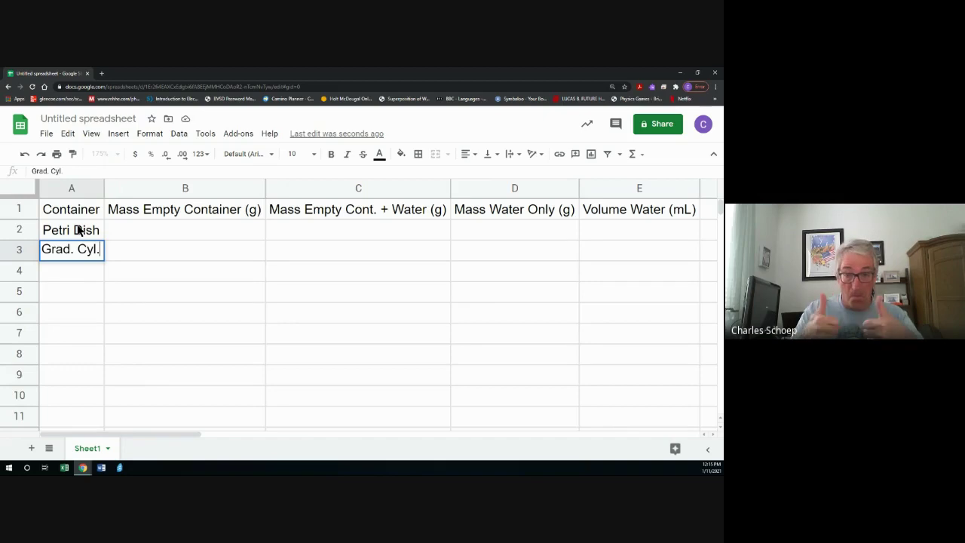
pyautogui.press('Return')
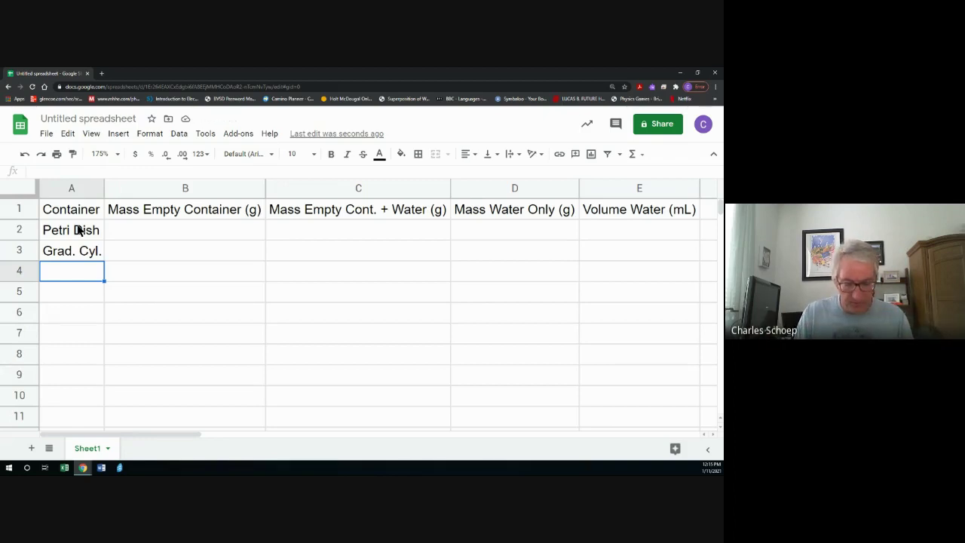
# Enter the container names "Er. Flask" in cell A4 and "Beaker" in cell A5
pyautogui.write('Er.')
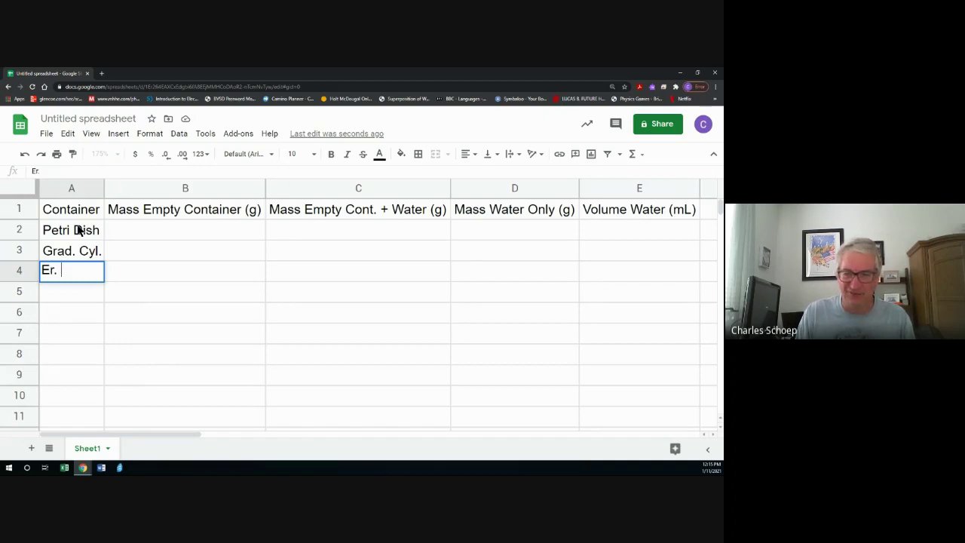
pyautogui.write('Flask')
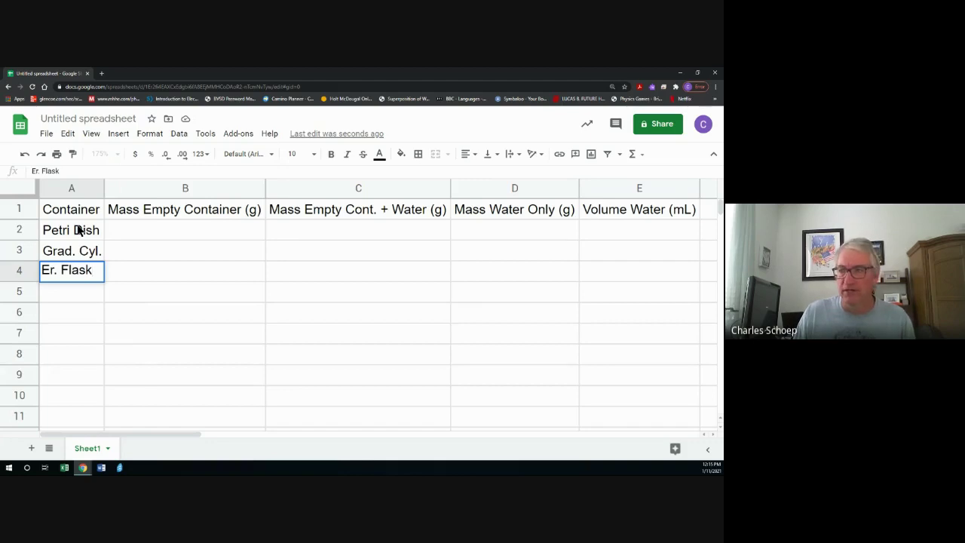
pyautogui.click(74, 298)
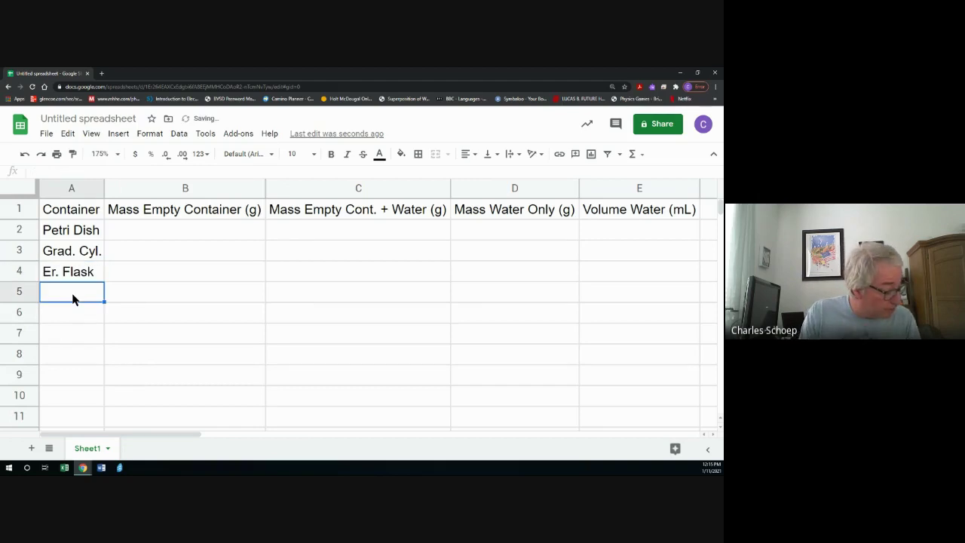
pyautogui.write('Bea')
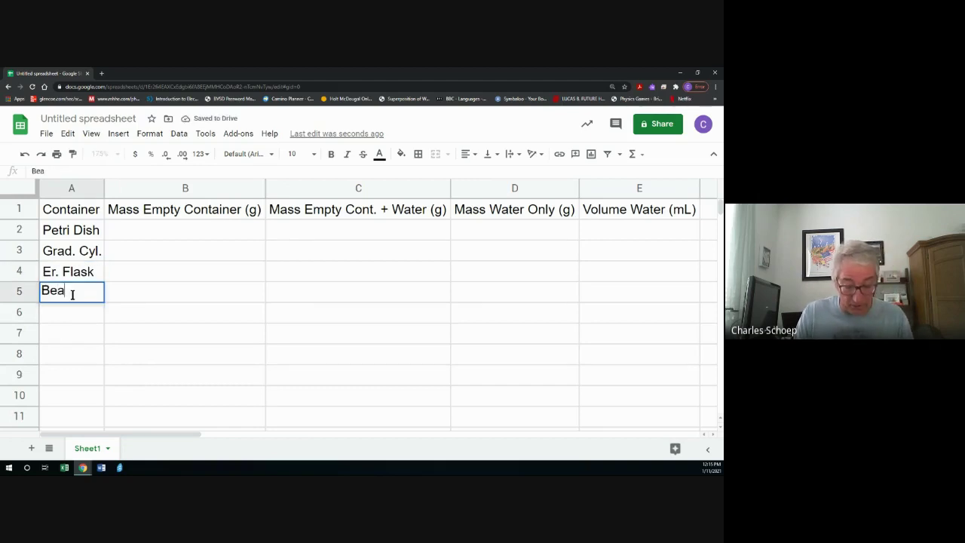
pyautogui.write('ker')
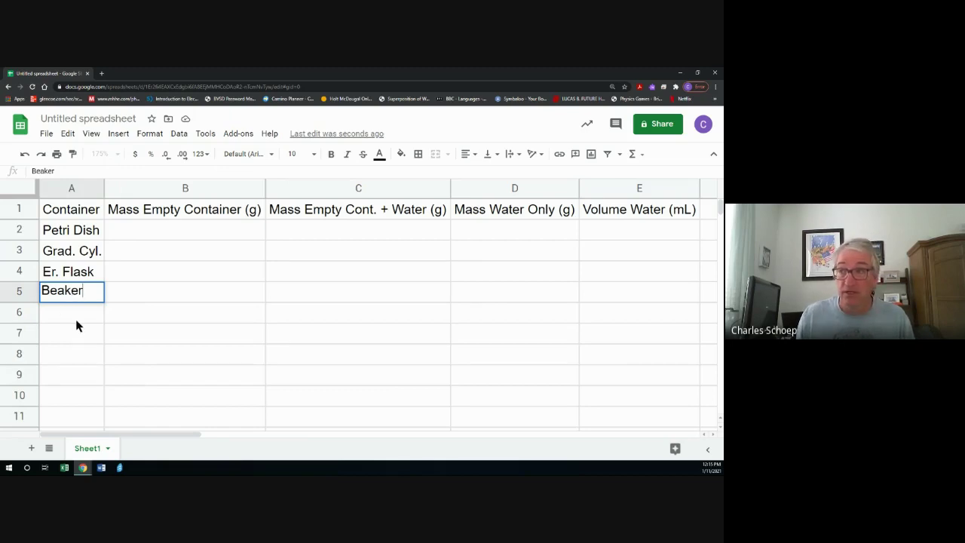
pyautogui.click(83, 319)
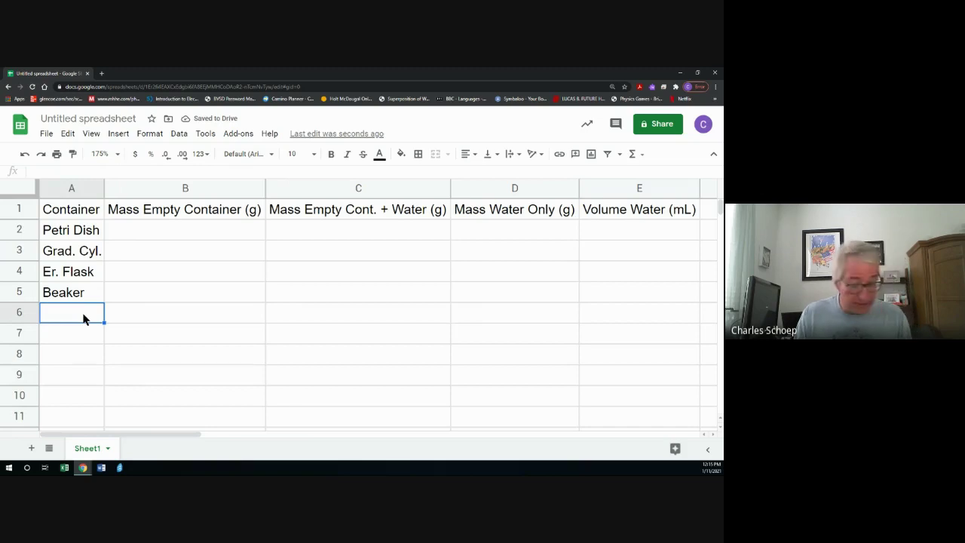
# Enter the container name "Styr. Cup" in cell A6
pyautogui.write('Sty')
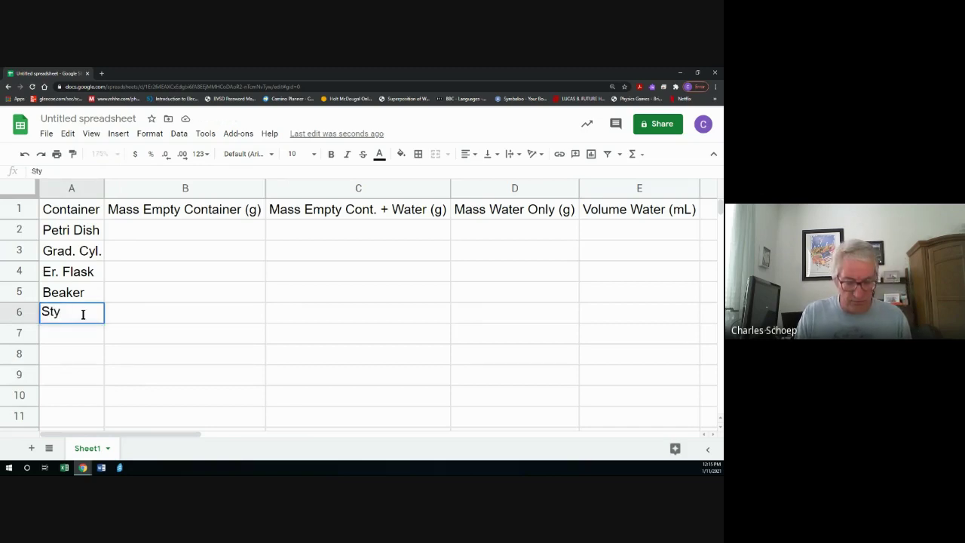
pyautogui.write('ra')
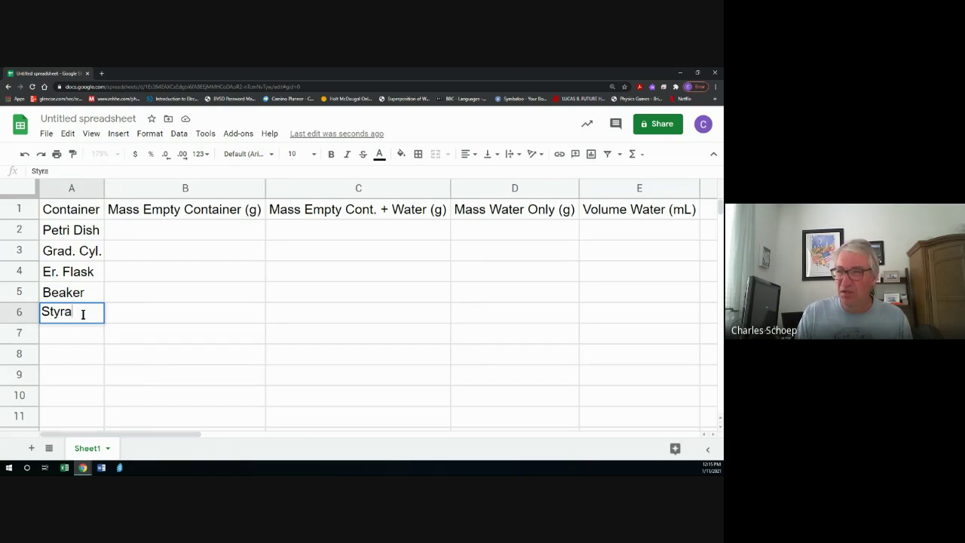
pyautogui.press('BackSpace')
pyautogui.write('.')
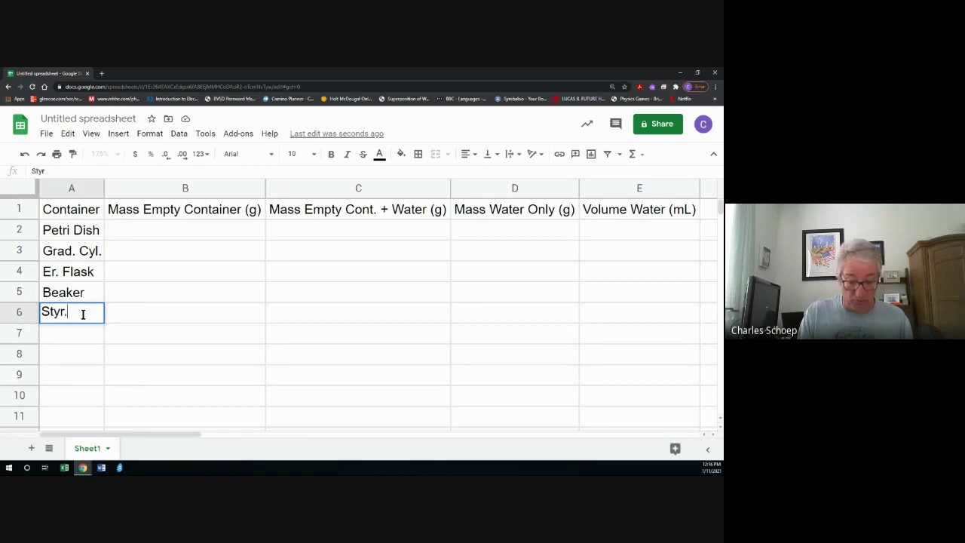
pyautogui.write(' Cup')
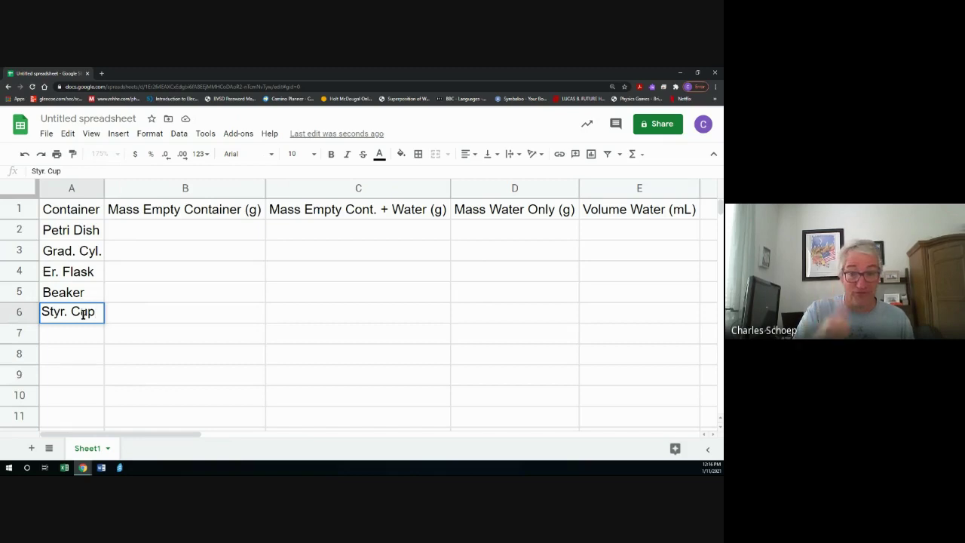
pyautogui.click(90, 341)
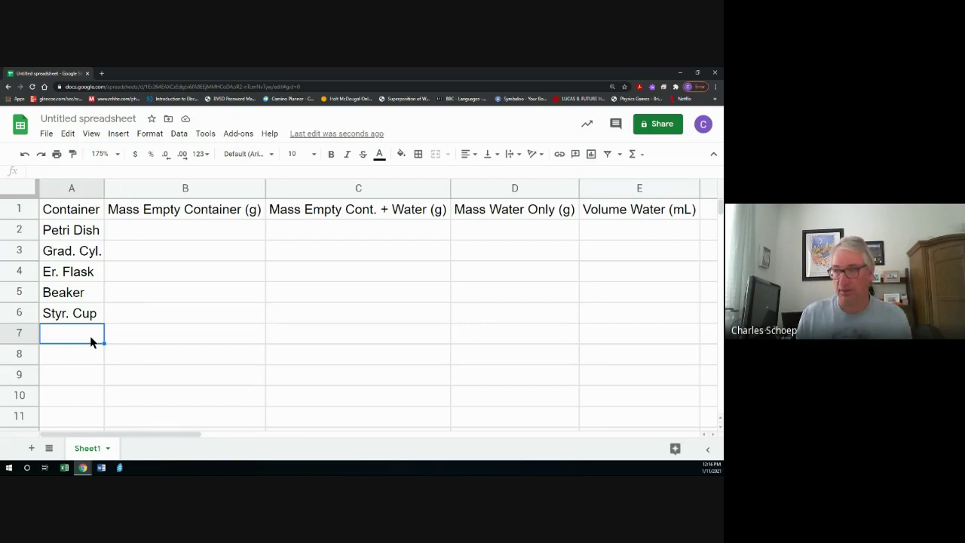
# Enter 3.17 in cell B2 as the empty mass of the Petri dish
pyautogui.click(191, 232)
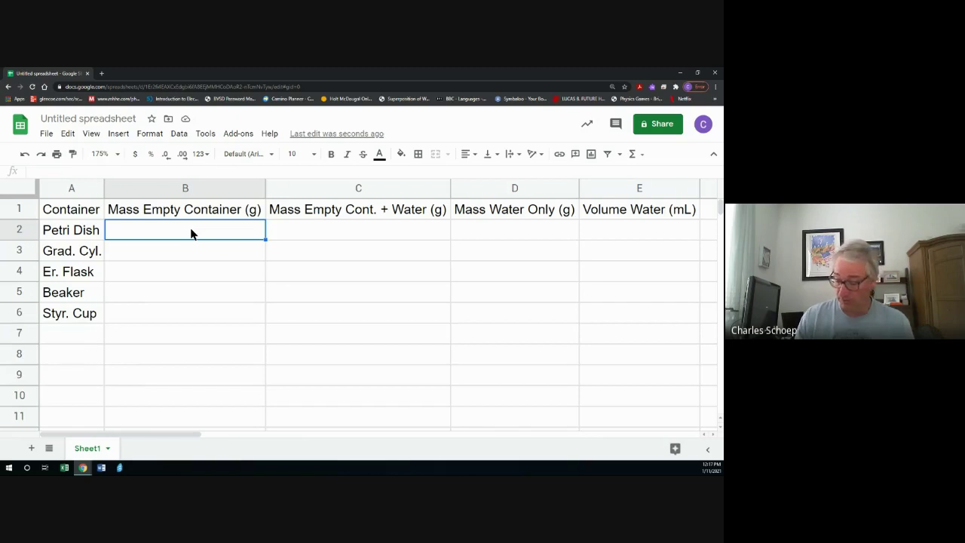
pyautogui.write('3.17')
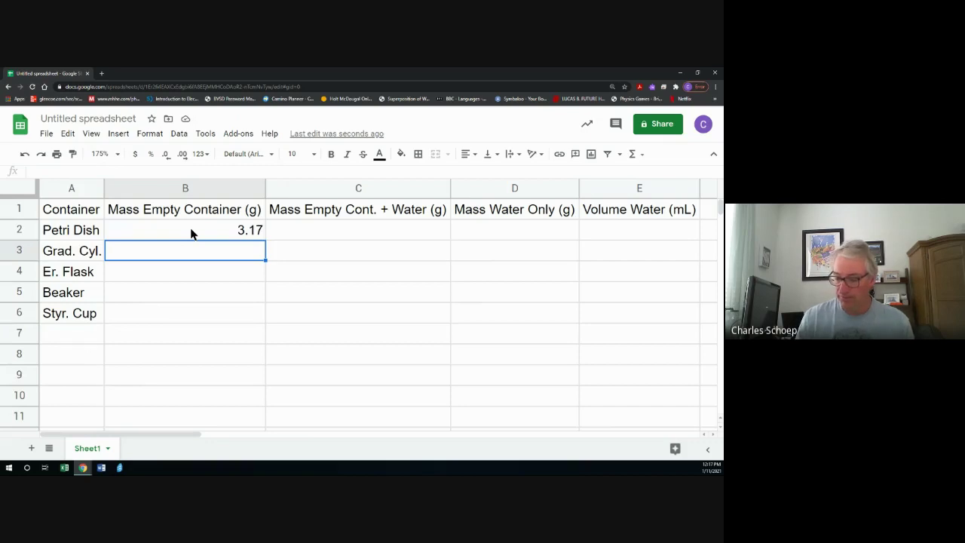
# Try the value 25.71 in cell B3 for the graduated cylinder and undo the entry
pyautogui.write('25.71')
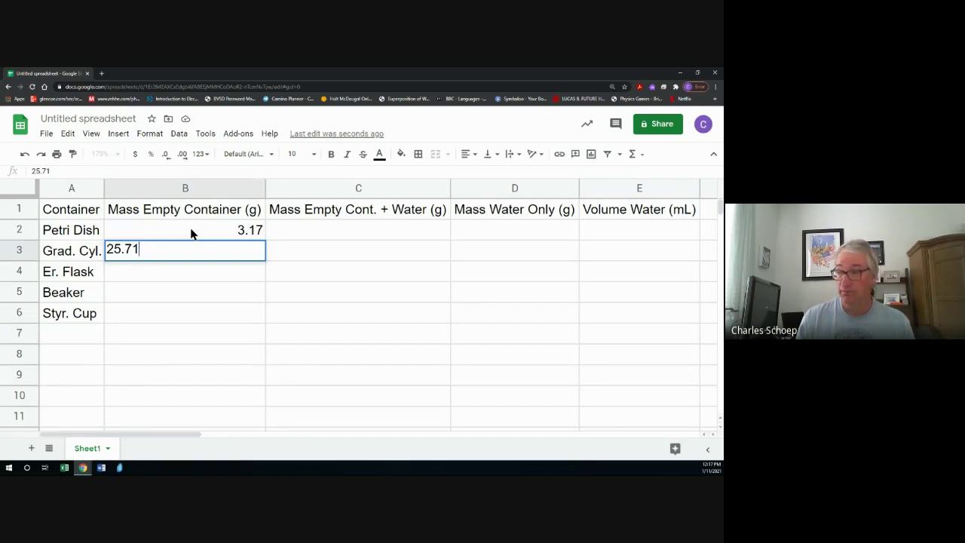
pyautogui.press('Return')
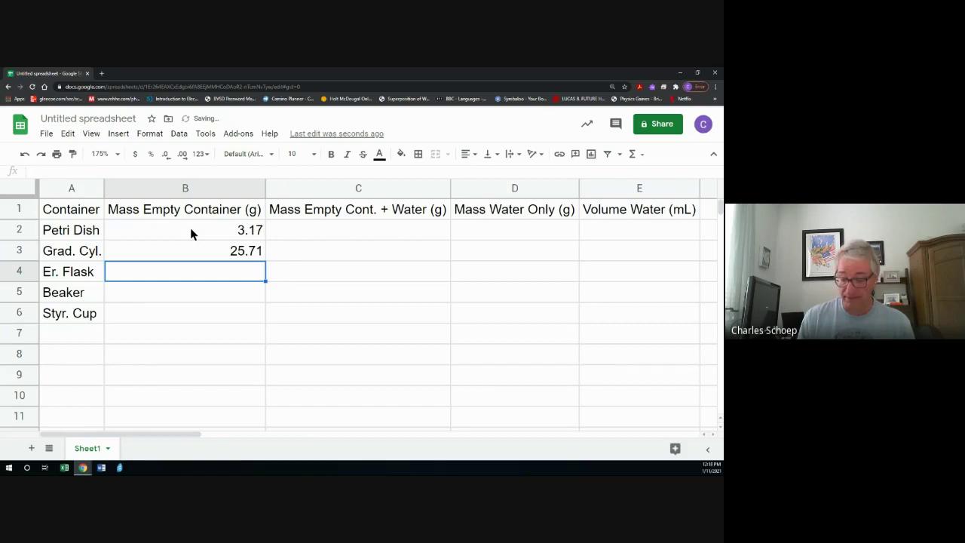
pyautogui.press('Up')
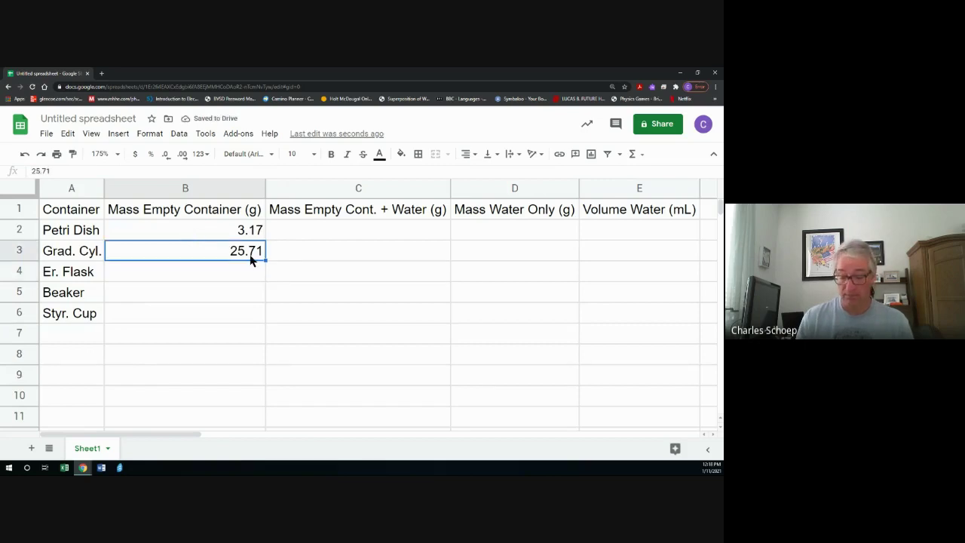
pyautogui.click(24, 155)
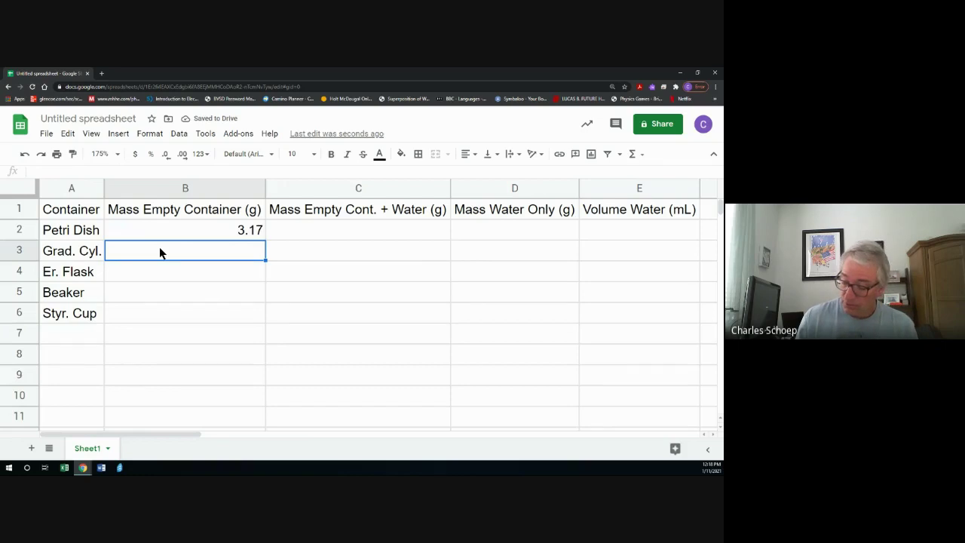
# Enter "25.71g" with its unit in cell B3 for the graduated cylinder's empty mass
pyautogui.write('25.71')
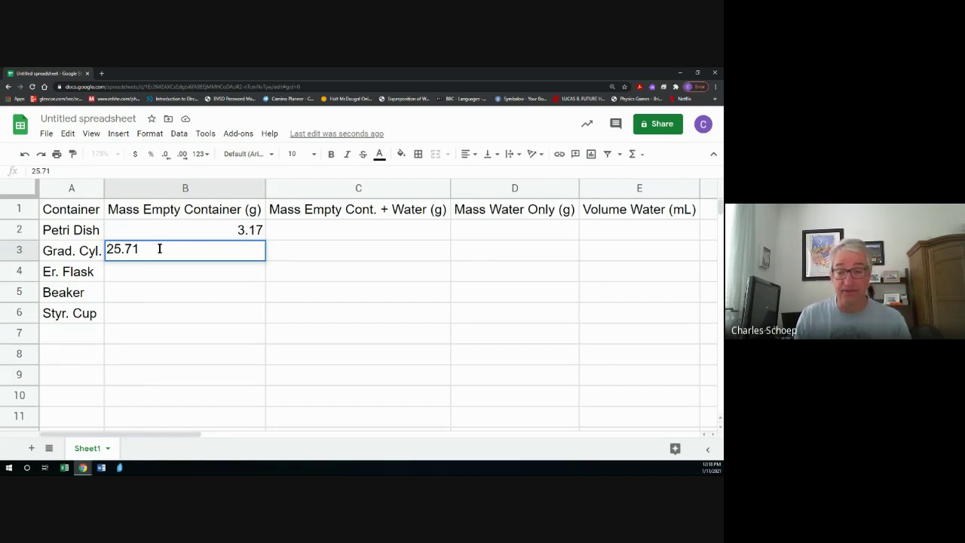
pyautogui.write('g')
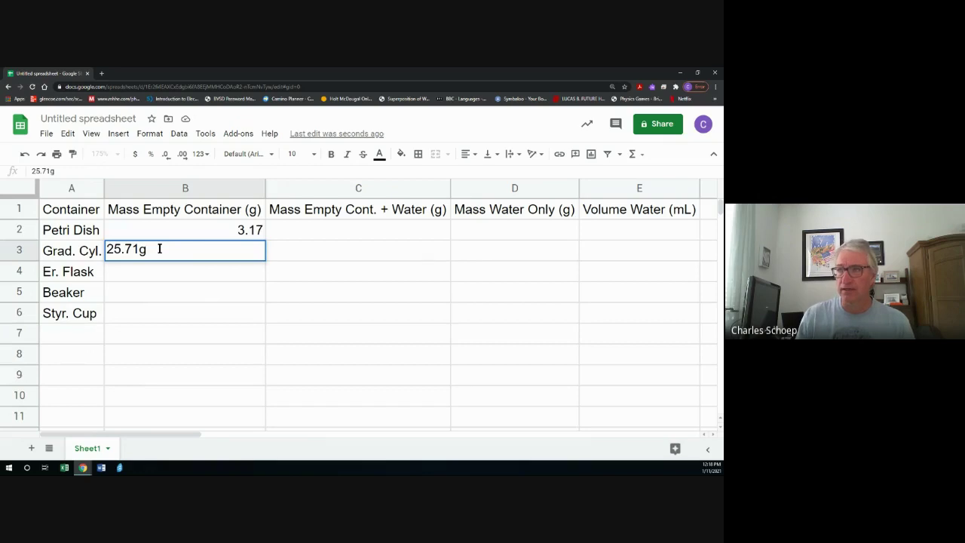
pyautogui.press('Return')
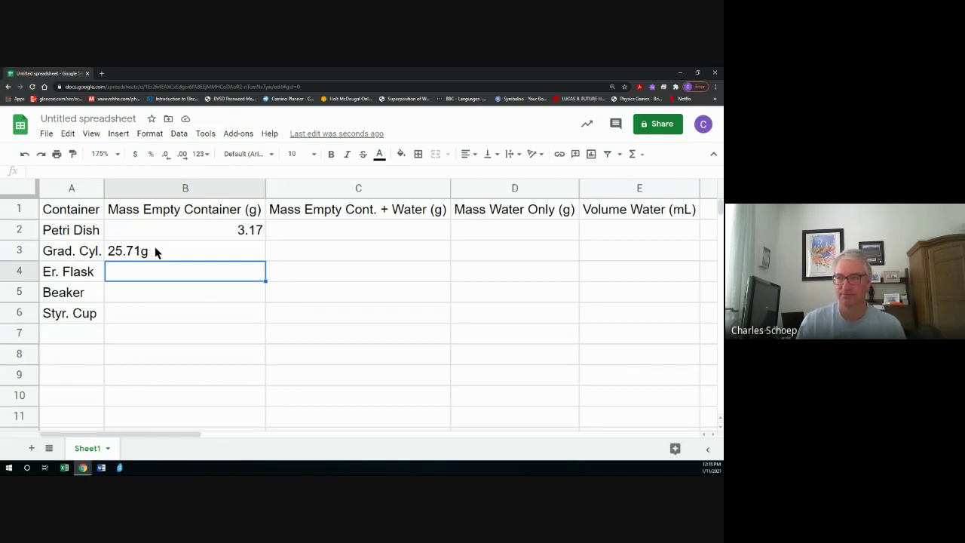
# Try the sentence "I am 9 years old" as a text entry in cell B4
pyautogui.write('I sam')
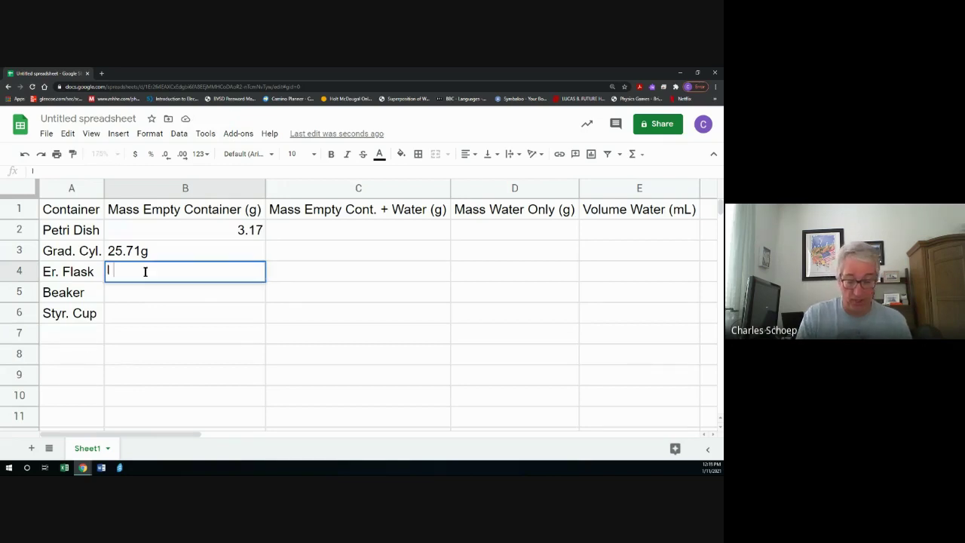
pyautogui.press('BackSpace')
pyautogui.press('BackSpace')
pyautogui.press('BackSpace')
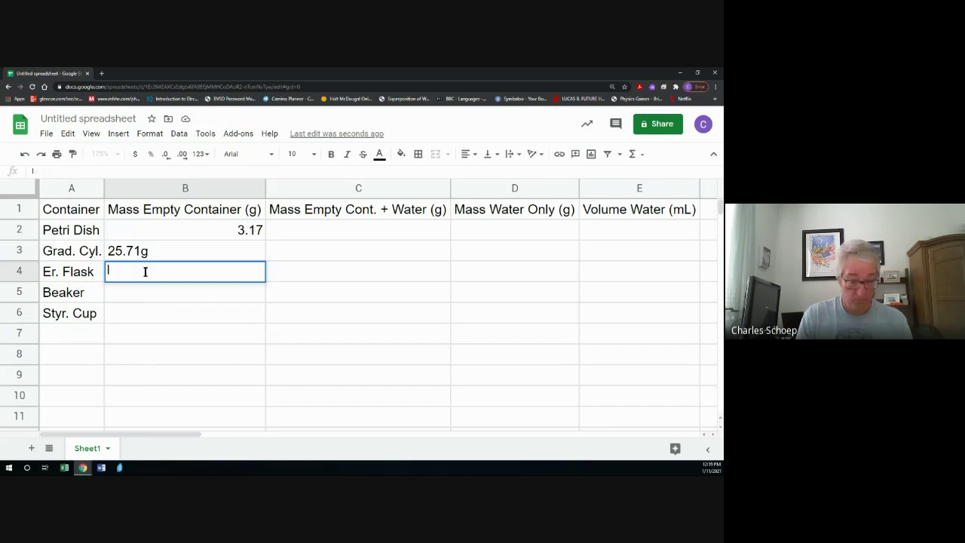
pyautogui.write('am nine')
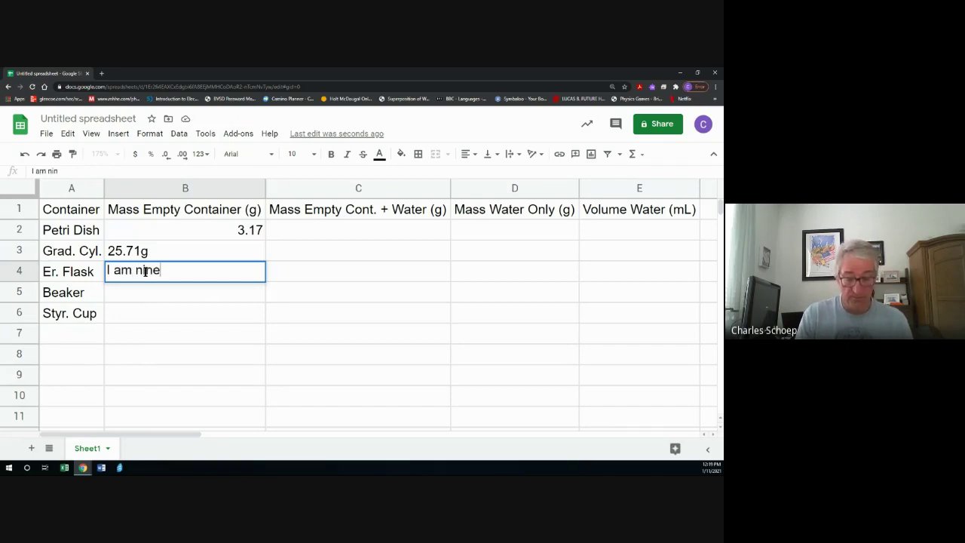
pyautogui.press('BackSpace')
pyautogui.press('BackSpace')
pyautogui.press('BackSpace')
pyautogui.press('BackSpace')
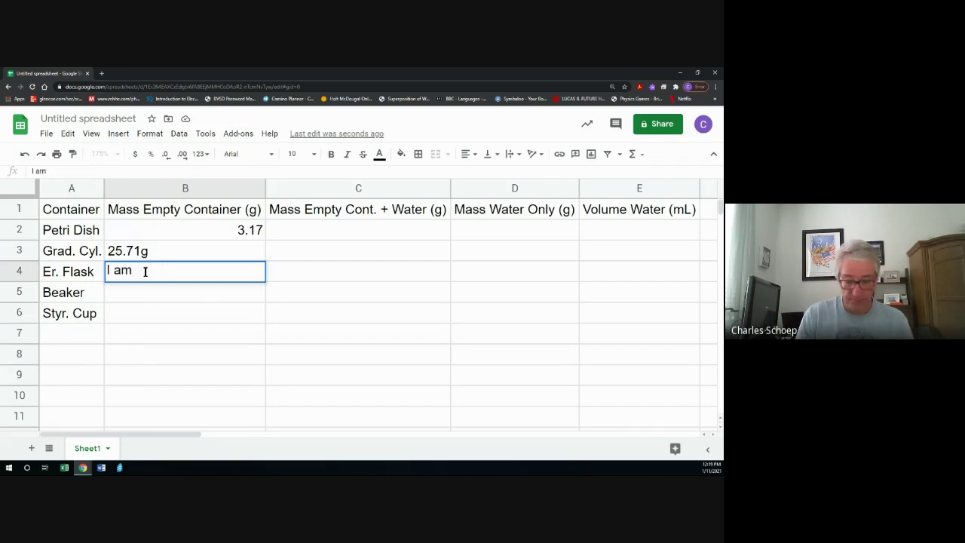
pyautogui.write('9 years old')
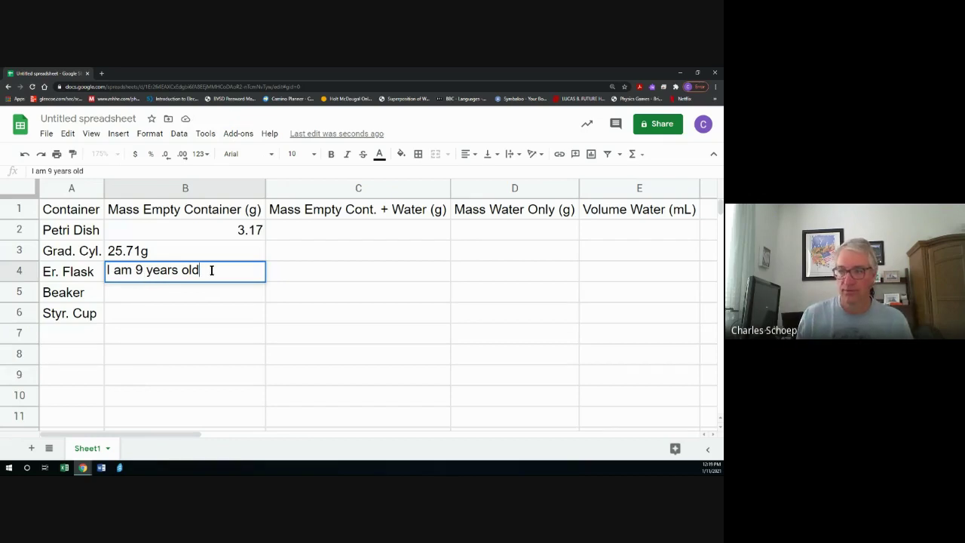
# Erase the sample sentence from cell B4
pyautogui.press('BackSpace')
pyautogui.press('BackSpace')
pyautogui.press('BackSpace')
pyautogui.press('BackSpace')
pyautogui.press('BackSpace')
pyautogui.press('BackSpace')
pyautogui.press('BackSpace')
pyautogui.press('BackSpace')
pyautogui.press('BackSpace')
pyautogui.press('BackSpace')
pyautogui.press('BackSpace')
pyautogui.press('BackSpace')
pyautogui.press('BackSpace')
pyautogui.press('BackSpace')
pyautogui.press('BackSpace')
pyautogui.press('BackSpace')
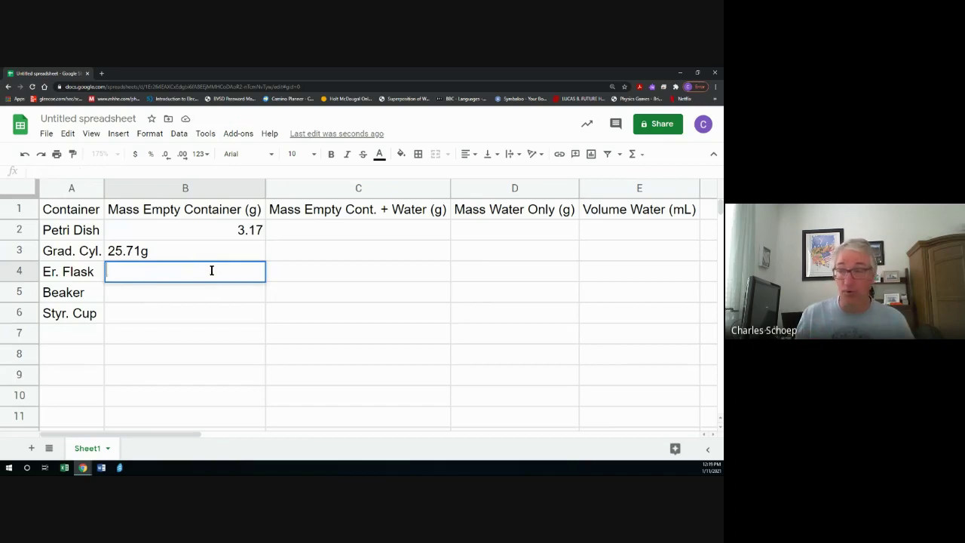
# Remove the unit "g" from the graduated cylinder's mass in cell B3, leaving the number 25.71
pyautogui.click(181, 251)
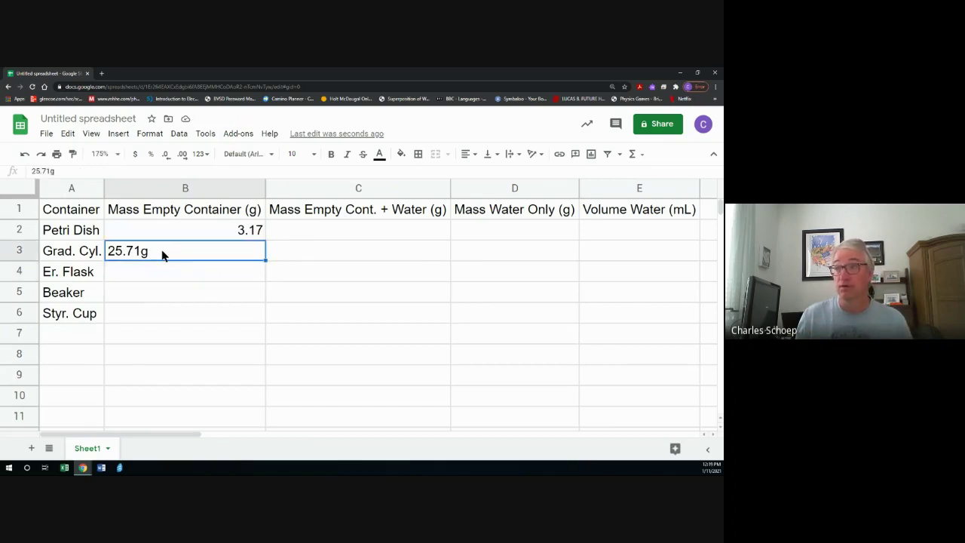
pyautogui.click(62, 175)
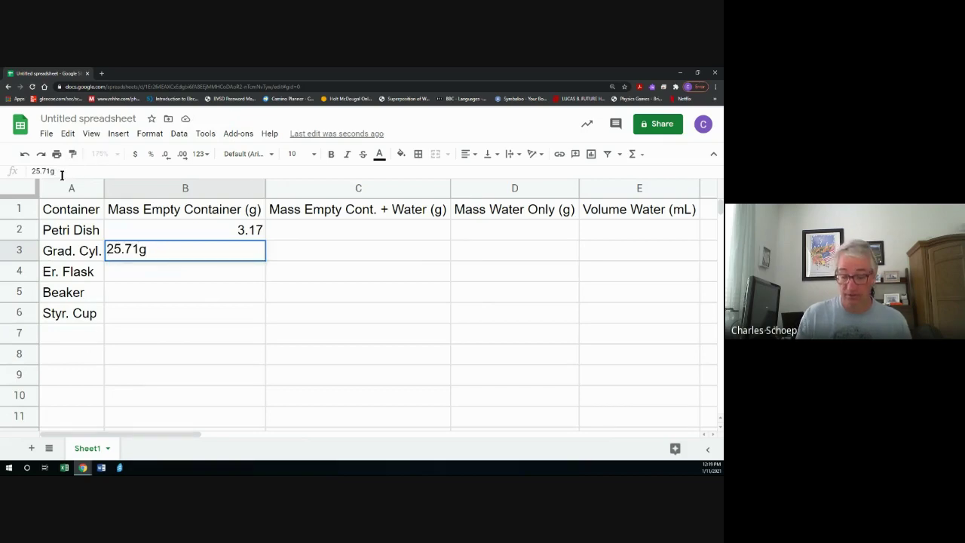
pyautogui.press('BackSpace')
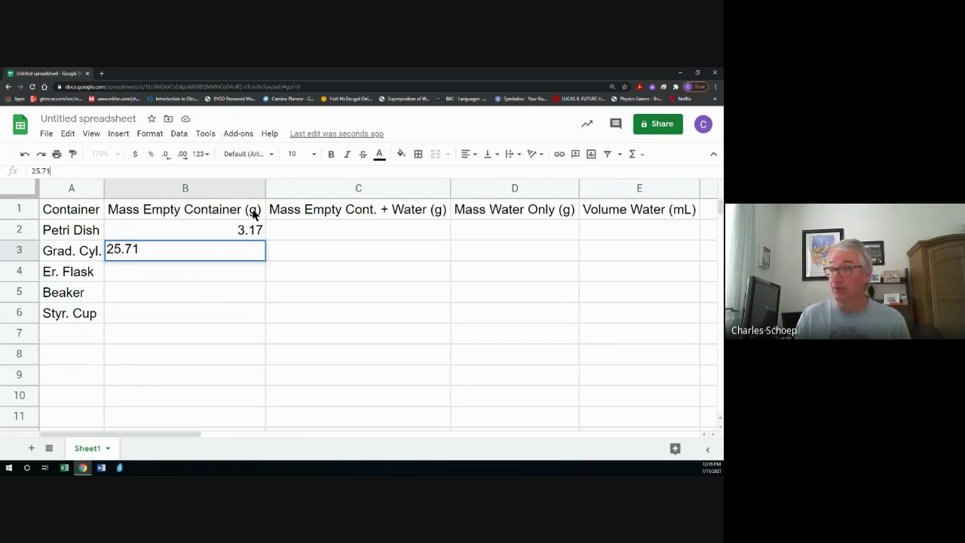
pyautogui.click(195, 277)
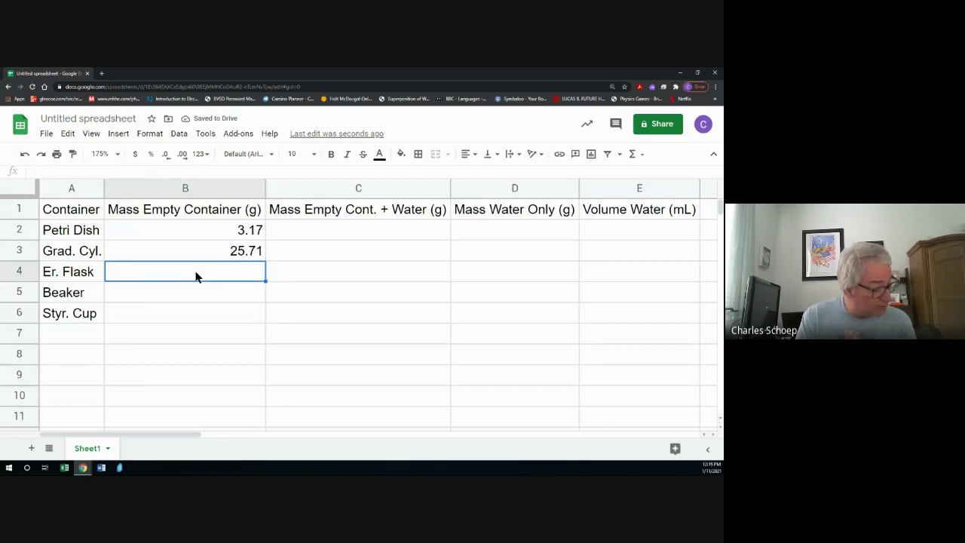
# Enter the empty masses 41.17 for the Er. Flask, 10.91 for the Beaker and 1.40 for the Styr. Cup in cells B4 to B6
pyautogui.write('41')
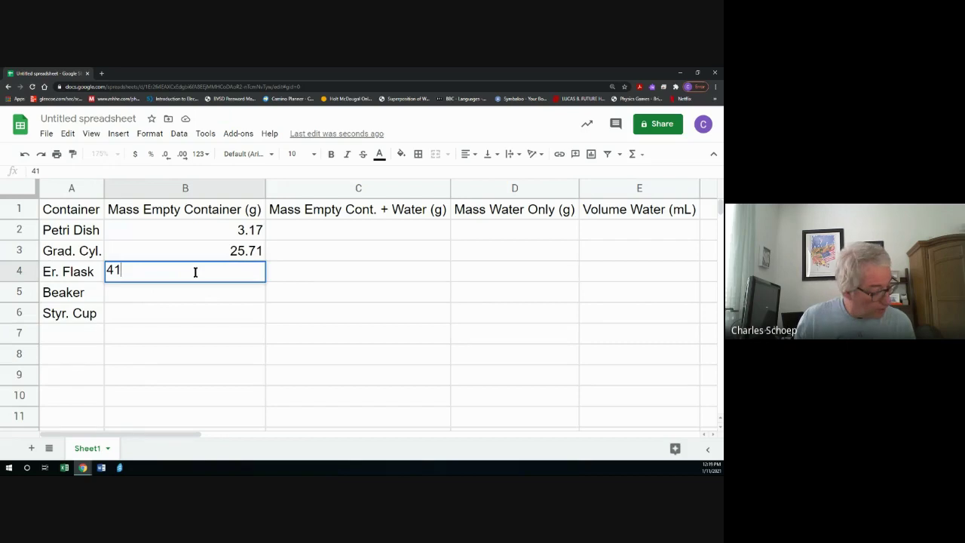
pyautogui.write('.17')
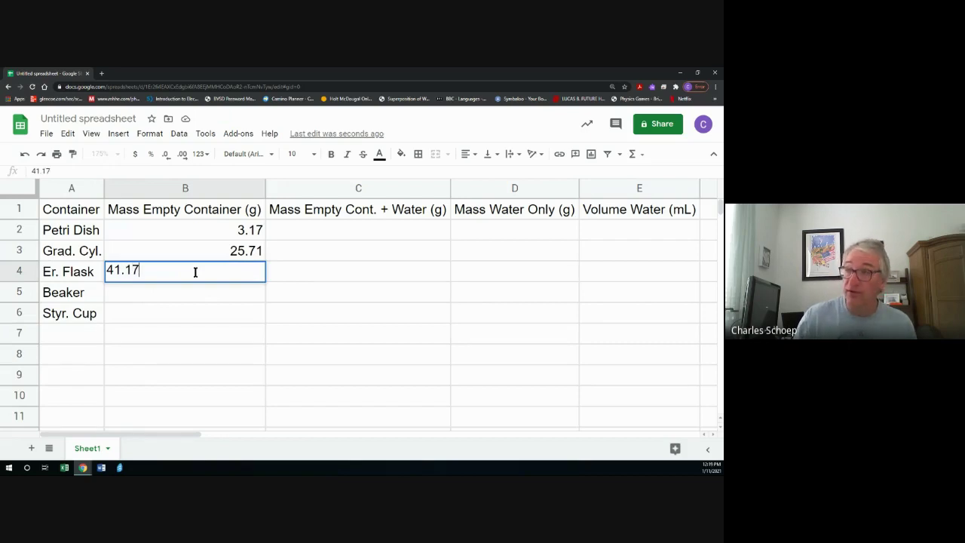
pyautogui.press('Return')
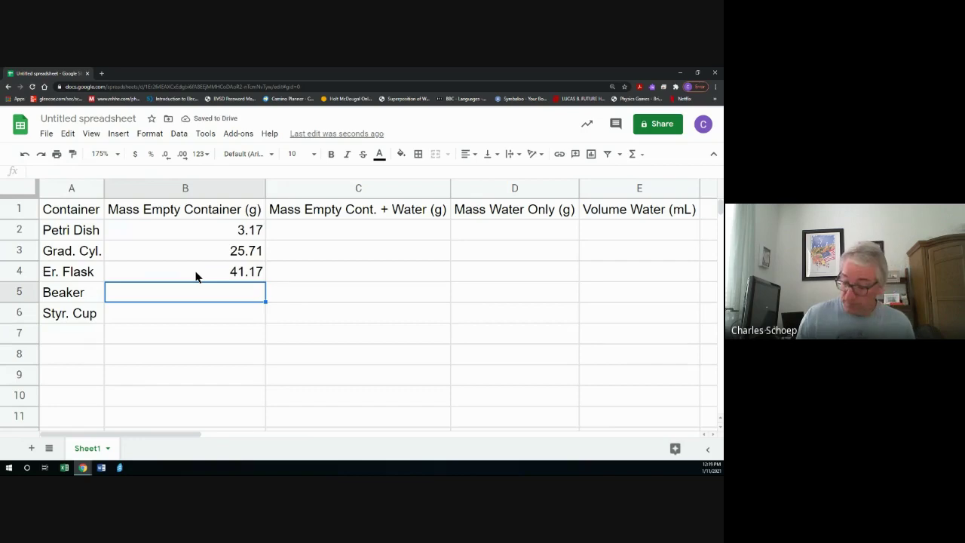
pyautogui.write('10.91')
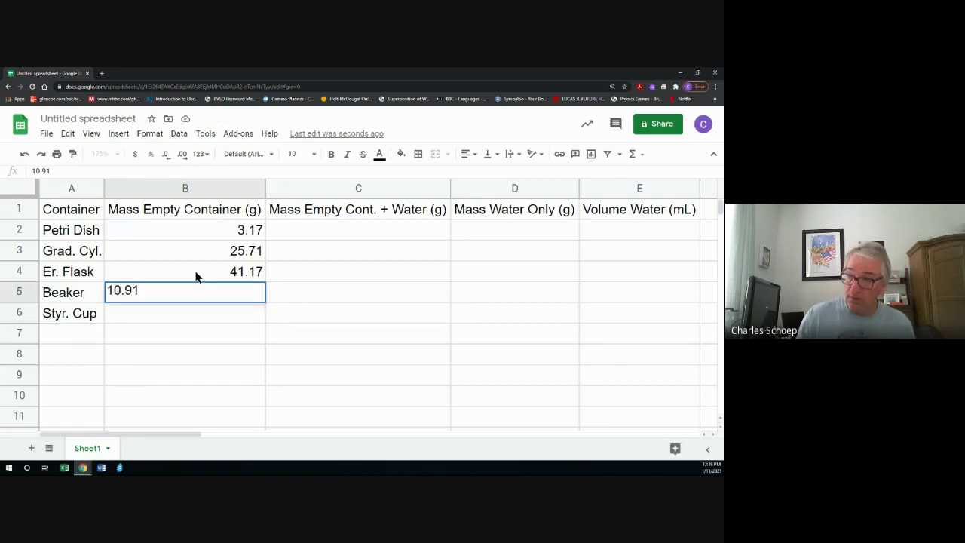
pyautogui.press('Return')
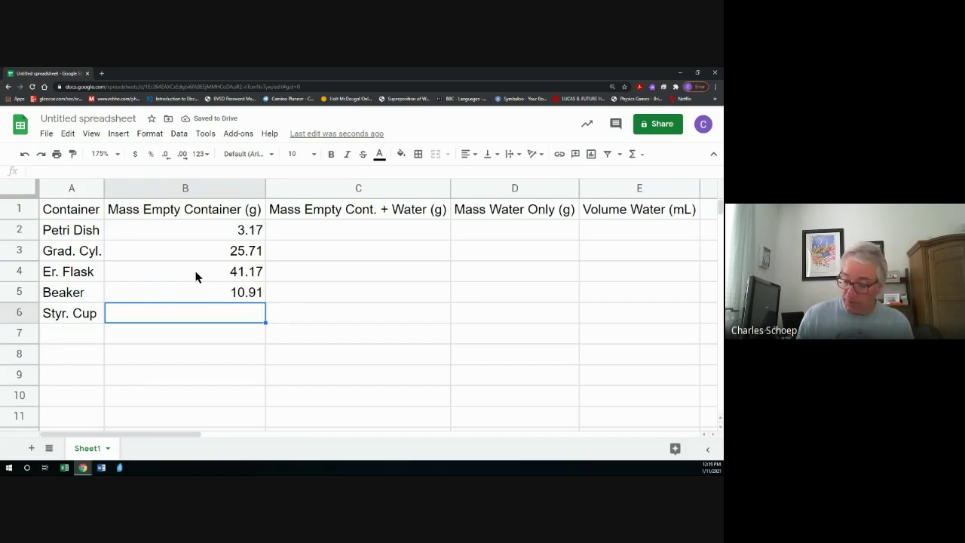
pyautogui.write('1.40')
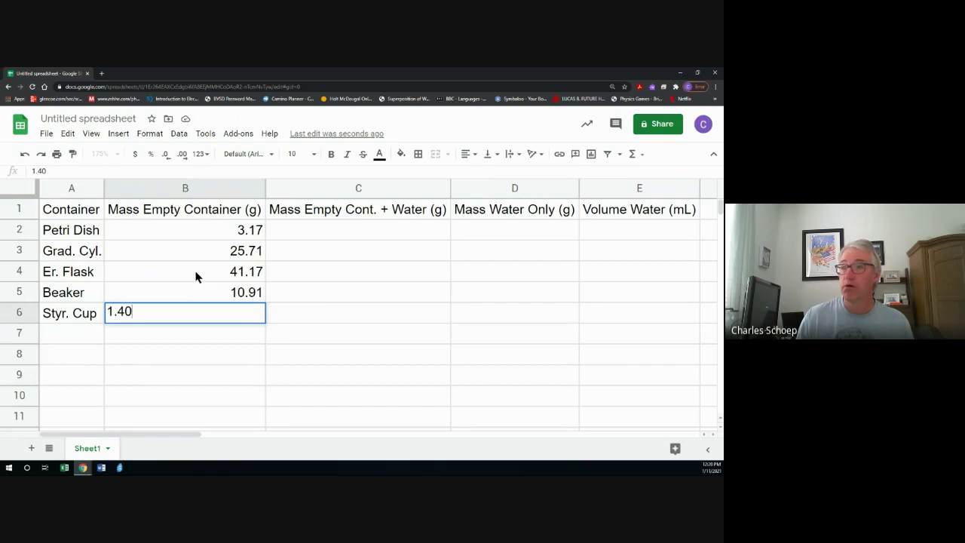
pyautogui.press('Tab')
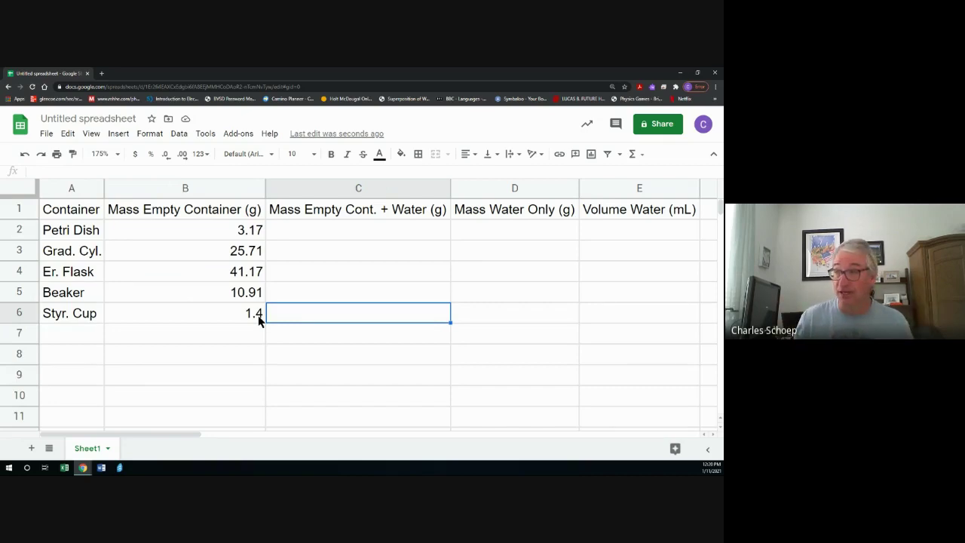
# Try re-entering the Styr. Cup's empty mass in cell B6 as 1.40 with its trailing zero
pyautogui.click(219, 316)
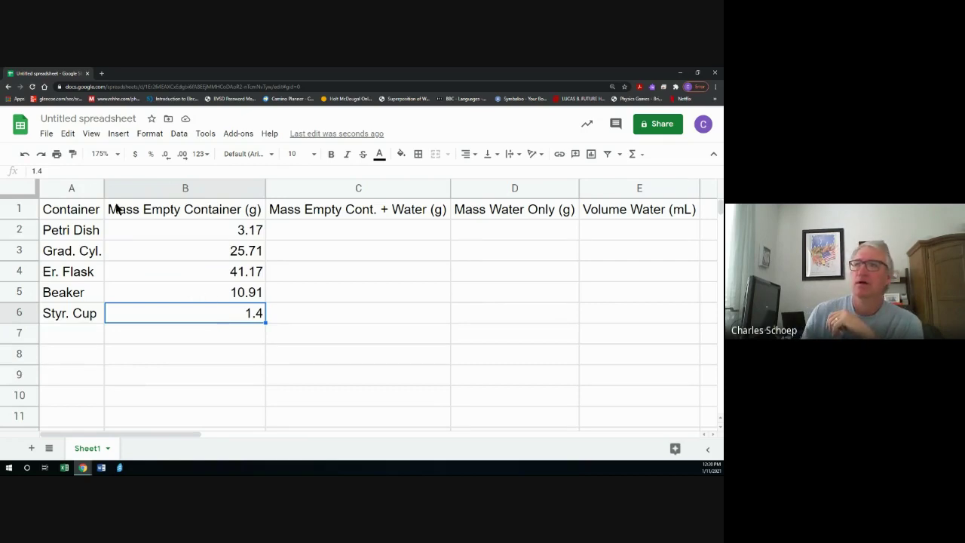
pyautogui.click(44, 169)
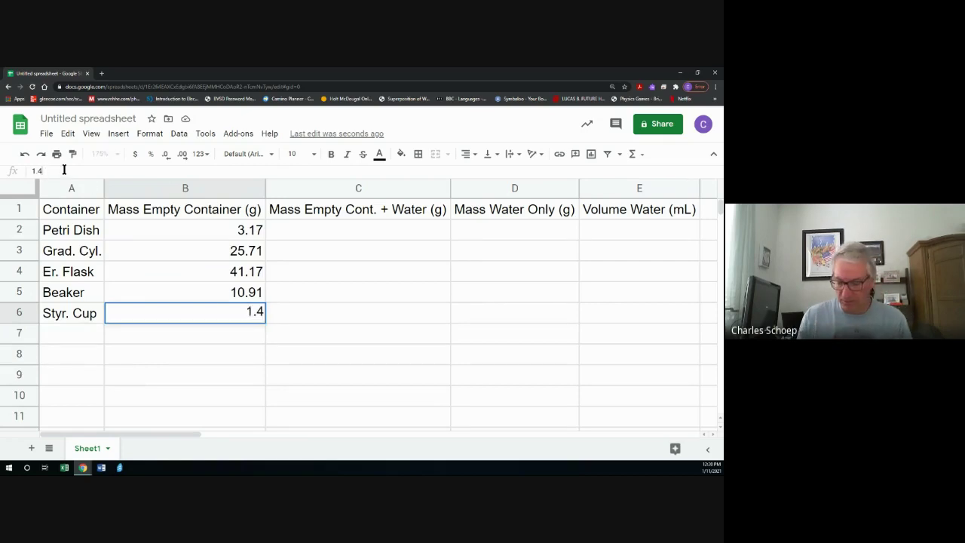
pyautogui.write('0')
pyautogui.press('Return')
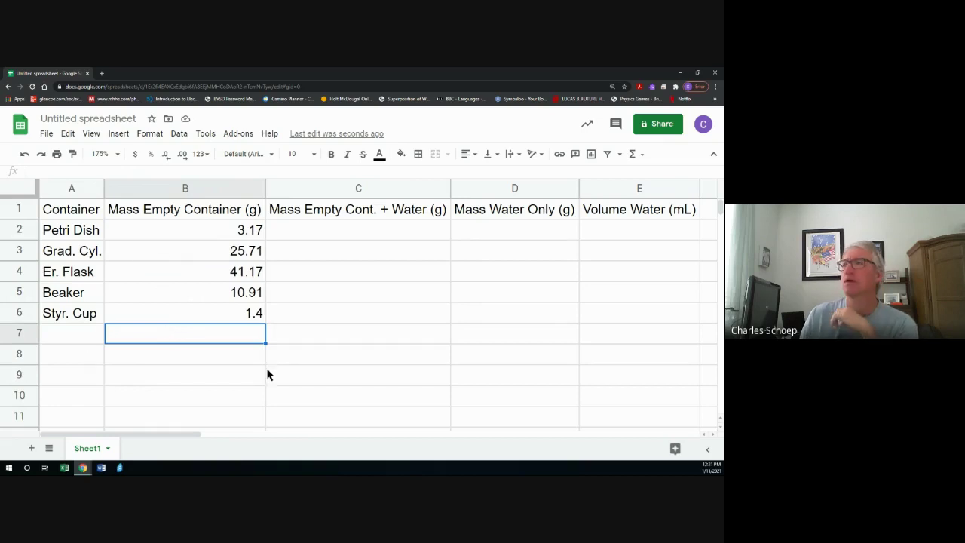
# Display the whole Mass Empty Container column with three decimal places
pyautogui.click(328, 317)
pyautogui.click(310, 243)
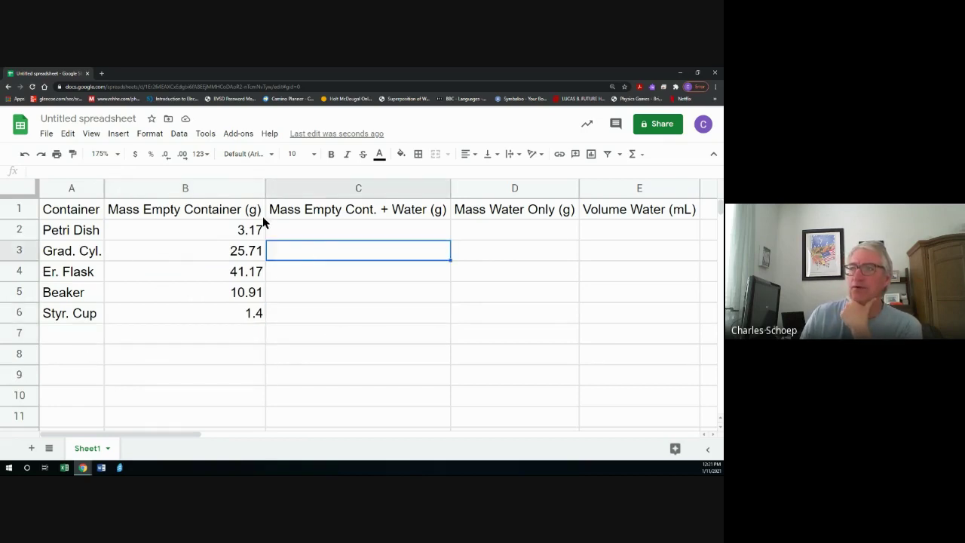
pyautogui.click(145, 186)
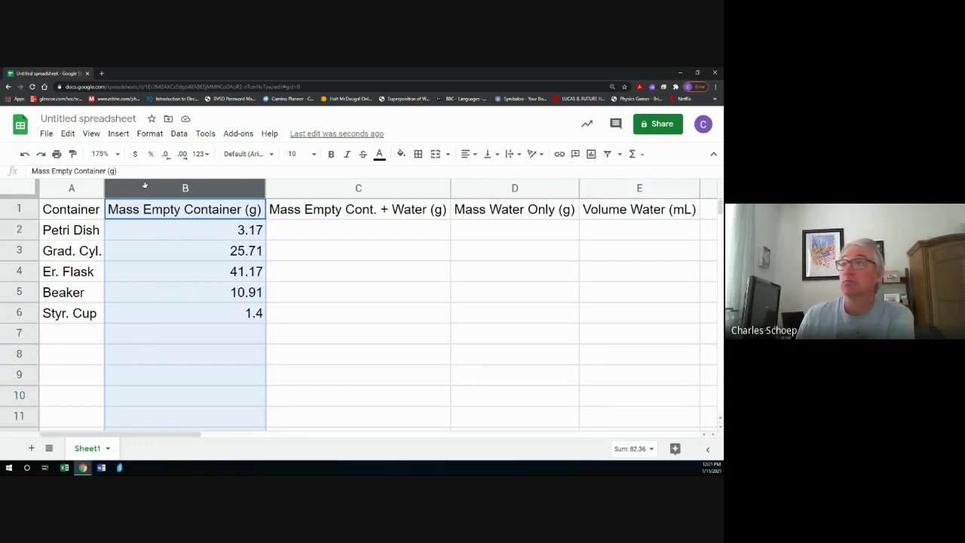
pyautogui.click(184, 156)
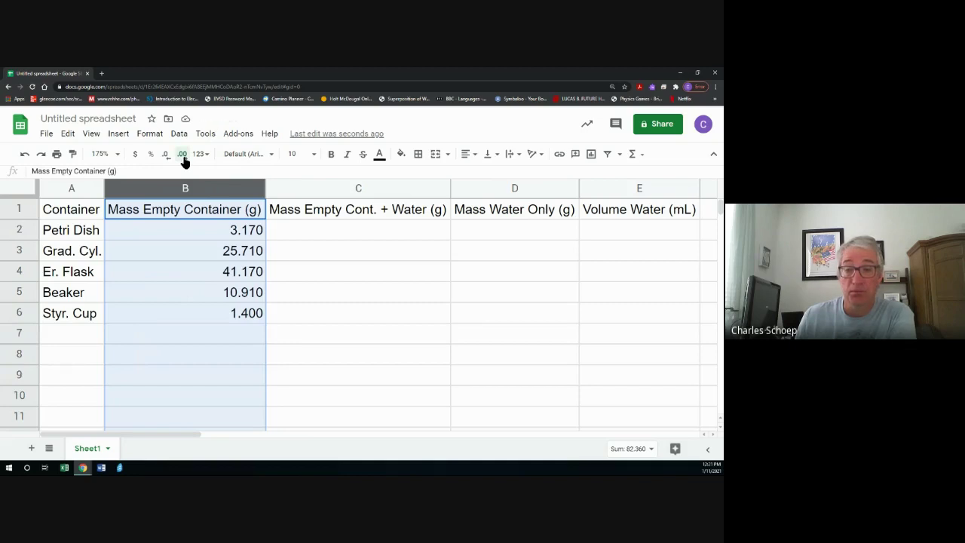
# Try extending the Mass Empty Container column's numbers to 17 decimal places
pyautogui.click(183, 155)
pyautogui.click(183, 156)
pyautogui.click(183, 155)
pyautogui.click(183, 156)
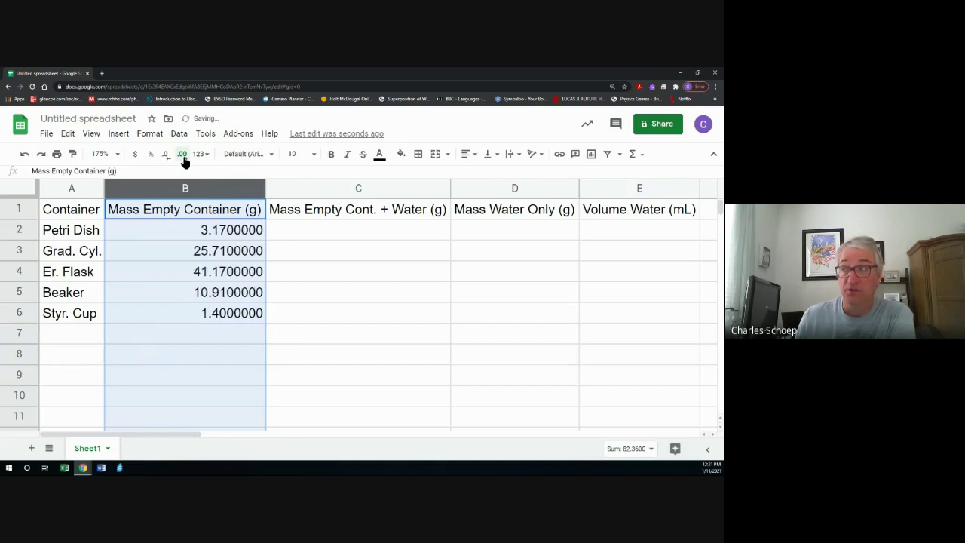
pyautogui.click(183, 155)
pyautogui.click(183, 156)
pyautogui.click(183, 155)
pyautogui.click(184, 156)
pyautogui.click(183, 155)
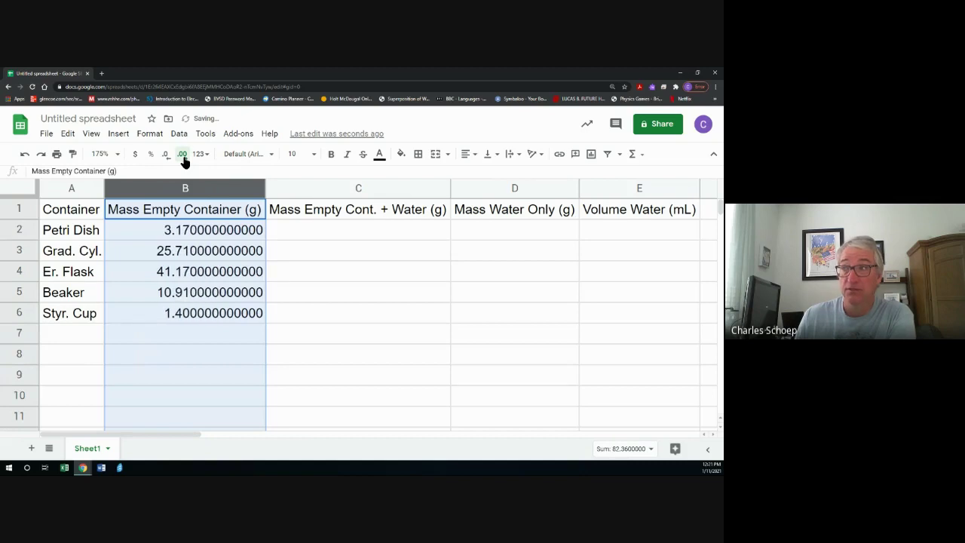
pyautogui.click(183, 155)
pyautogui.click(183, 155)
pyautogui.click(183, 155)
pyautogui.click(183, 156)
pyautogui.click(184, 156)
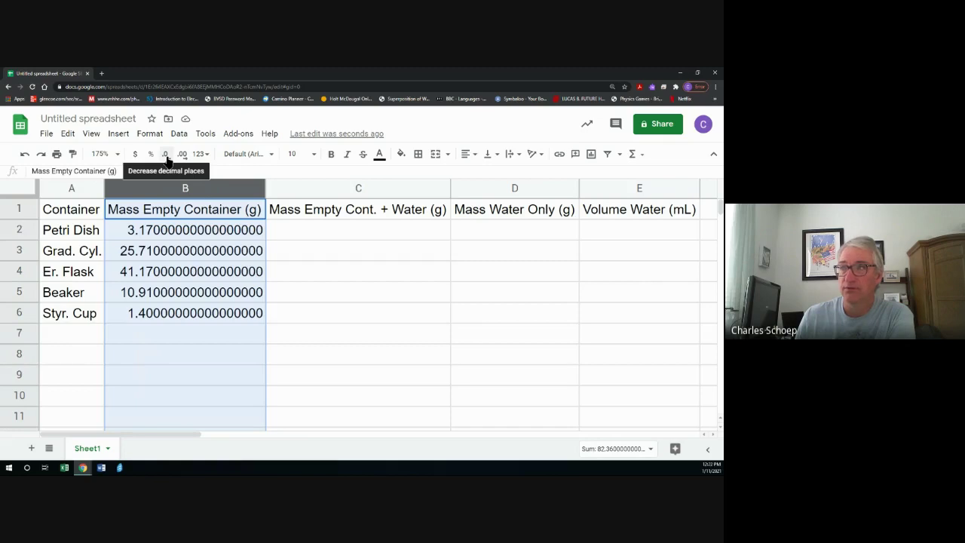
# Reduce the Mass Empty Container column's numbers to two decimal places and deselect the column
pyautogui.click(167, 157)
pyautogui.click(167, 156)
pyautogui.click(167, 157)
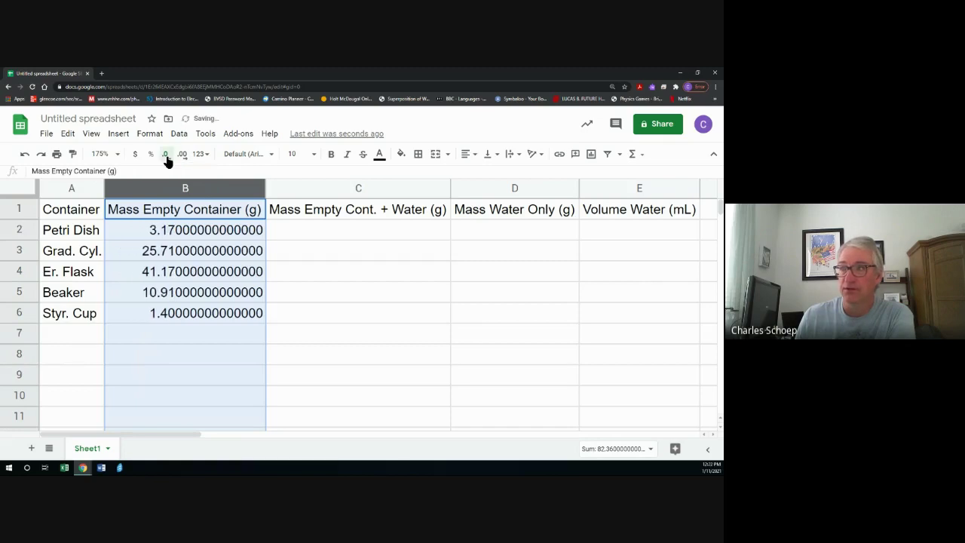
pyautogui.click(166, 156)
pyautogui.tripleClick(166, 156)
pyautogui.doubleClick(167, 156)
pyautogui.doubleClick(166, 156)
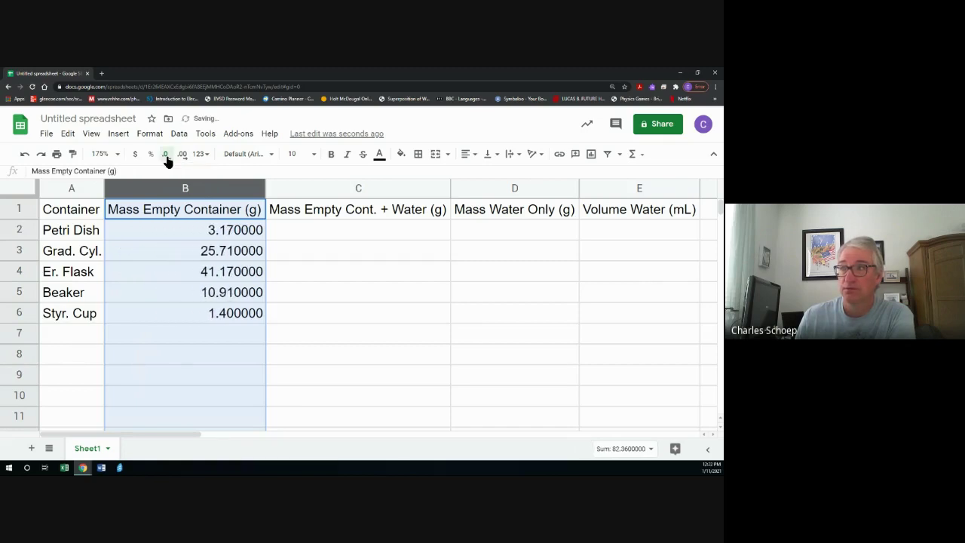
pyautogui.doubleClick(167, 157)
pyautogui.click(167, 156)
pyautogui.click(166, 156)
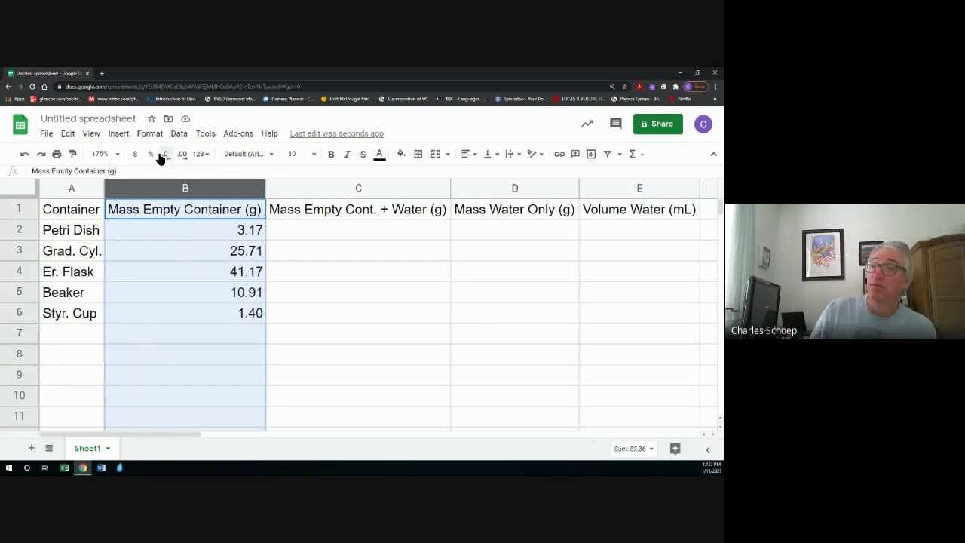
pyautogui.click(297, 318)
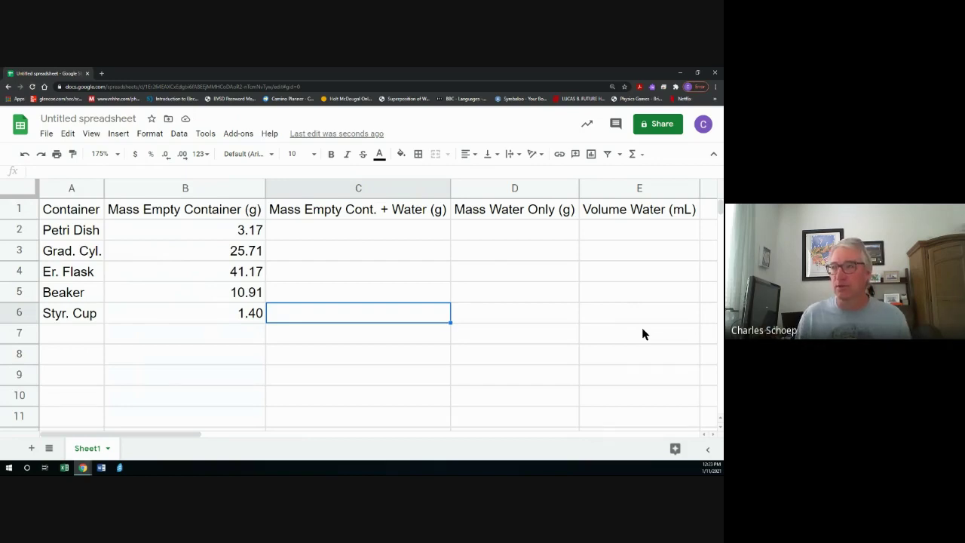
# Enter the container-plus-water masses 20.39 for the Petri Dish in C2 and 39.44 for the Grad. Cyl. in C3
pyautogui.click(378, 233)
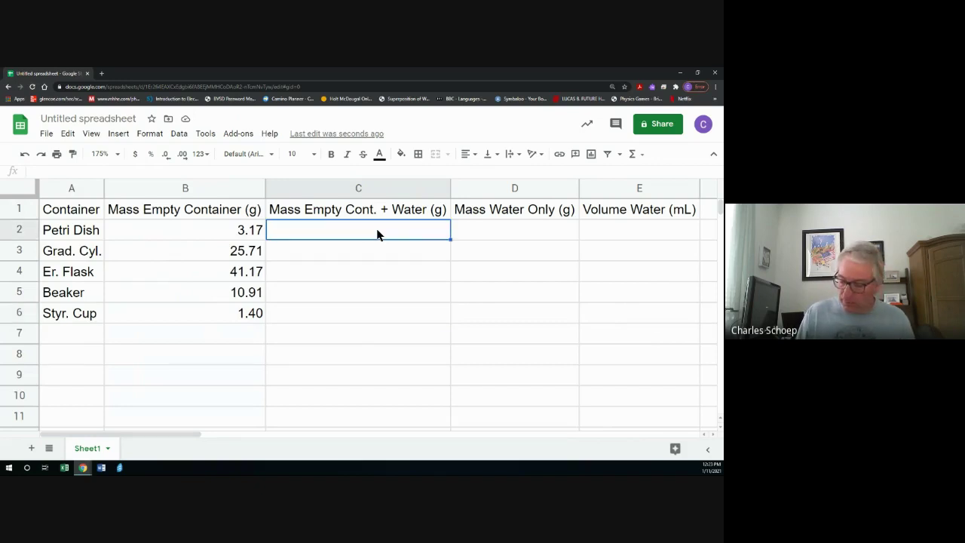
pyautogui.write('20.39')
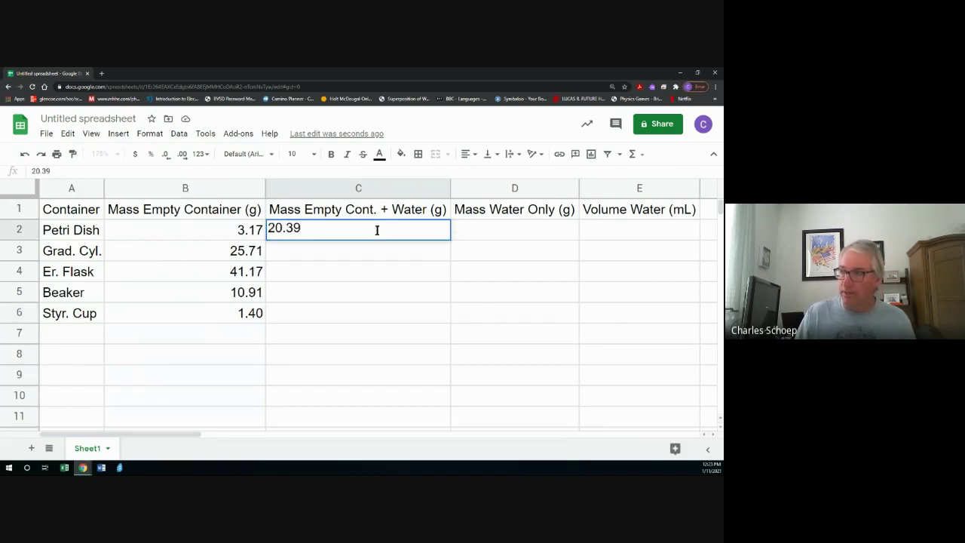
pyautogui.press('Return')
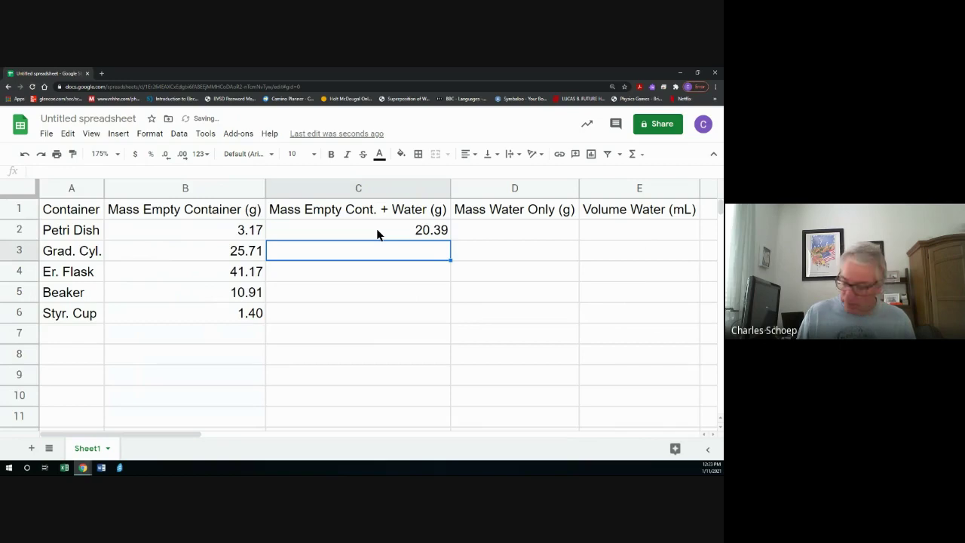
pyautogui.write('39.44')
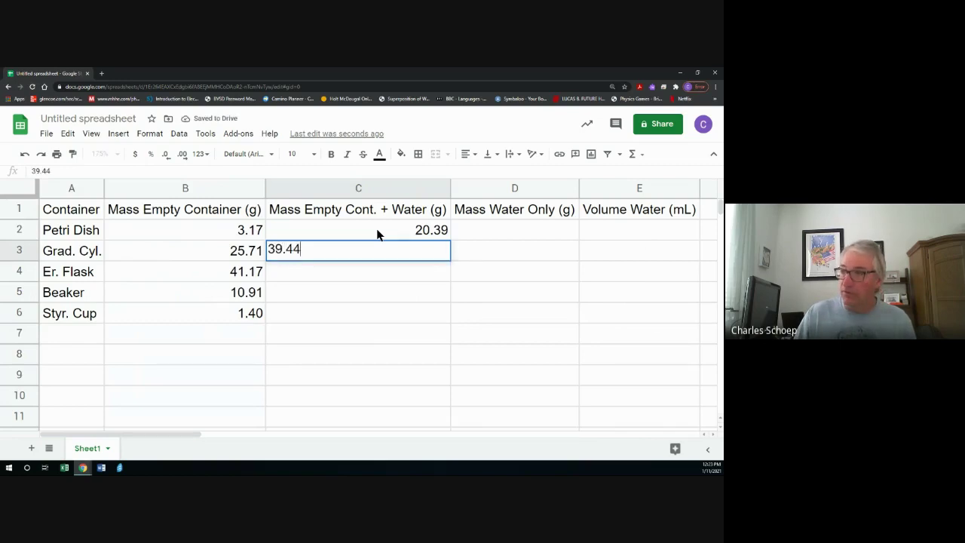
pyautogui.press('Return')
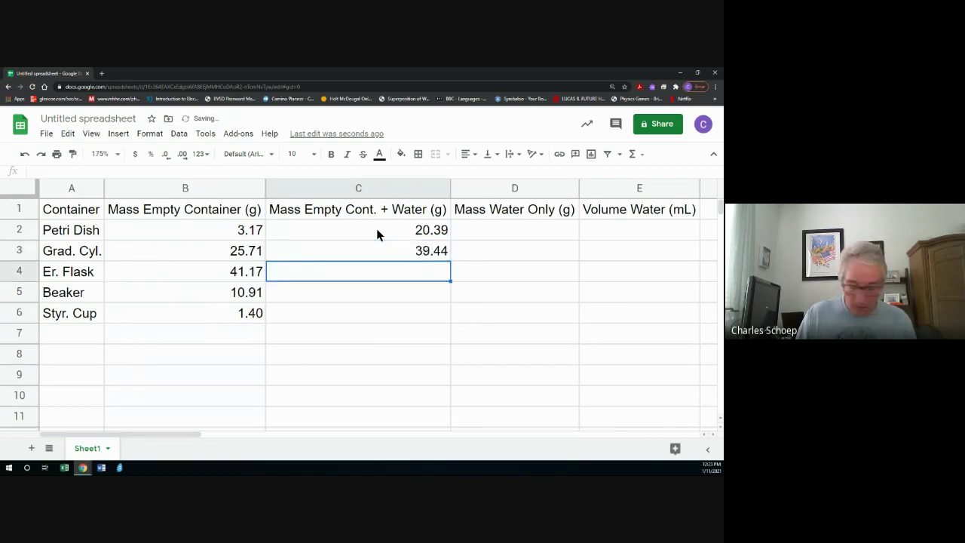
# Enter the container-plus-water masses 97.53 for the Er. Flask, 136.86 for the Beaker and 122.19 for the Styr. Cup in C4 to C6
pyautogui.write('97.53')
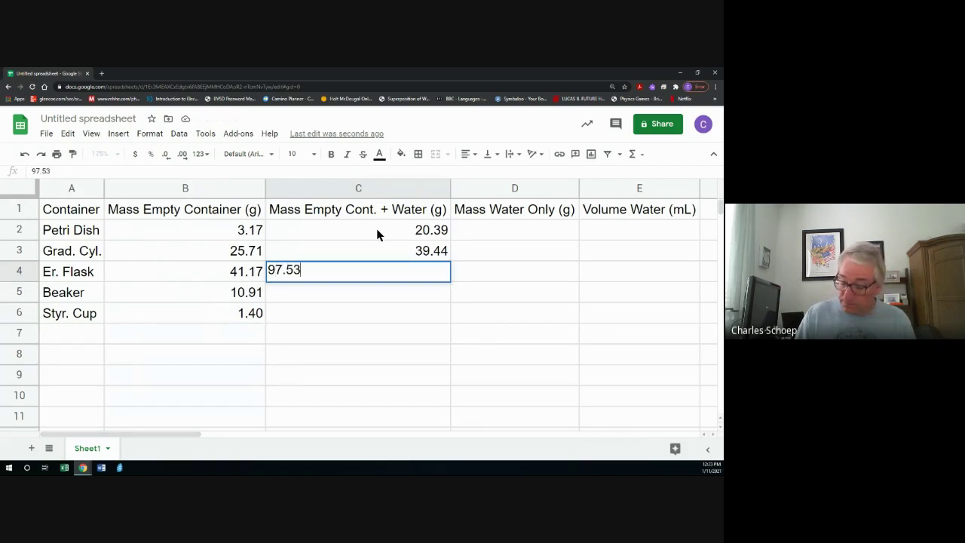
pyautogui.press('Return')
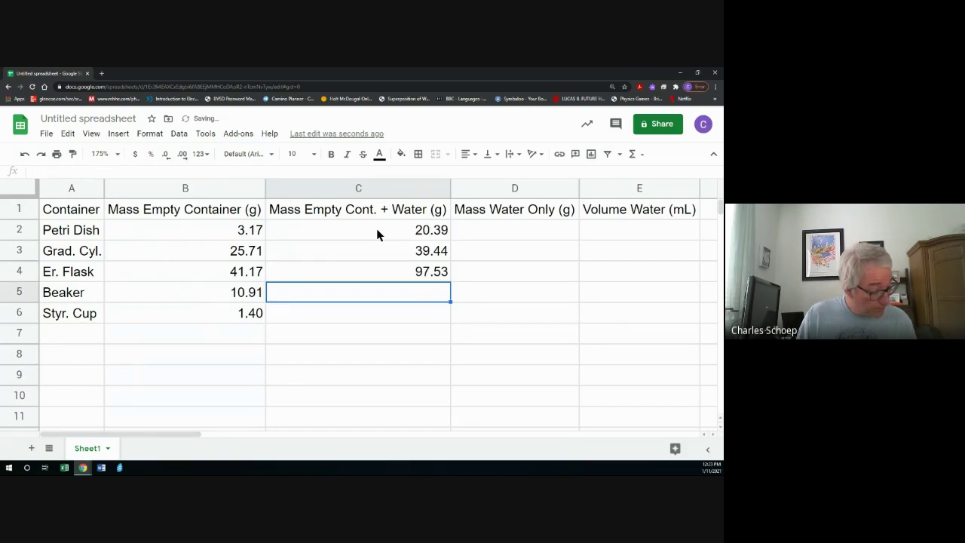
pyautogui.write('136')
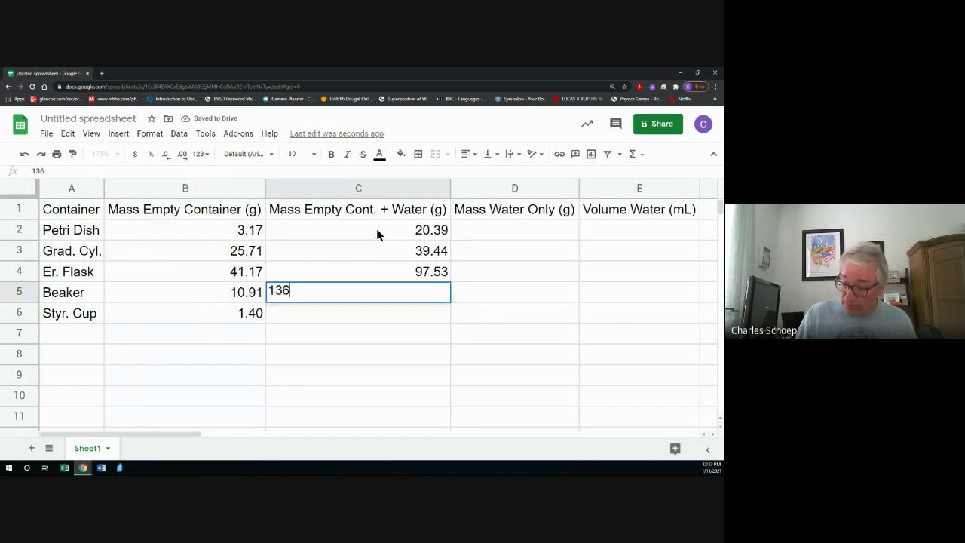
pyautogui.write('.86')
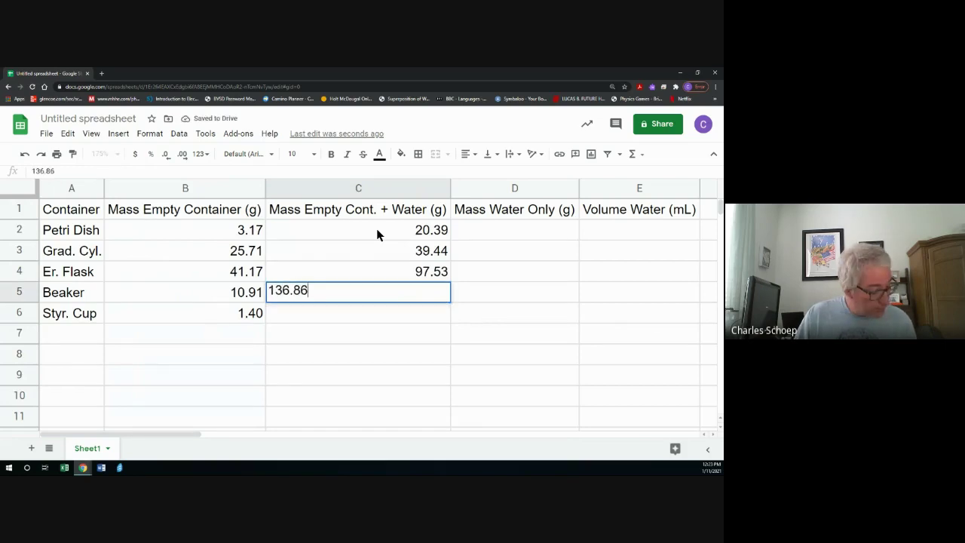
pyautogui.press('Return')
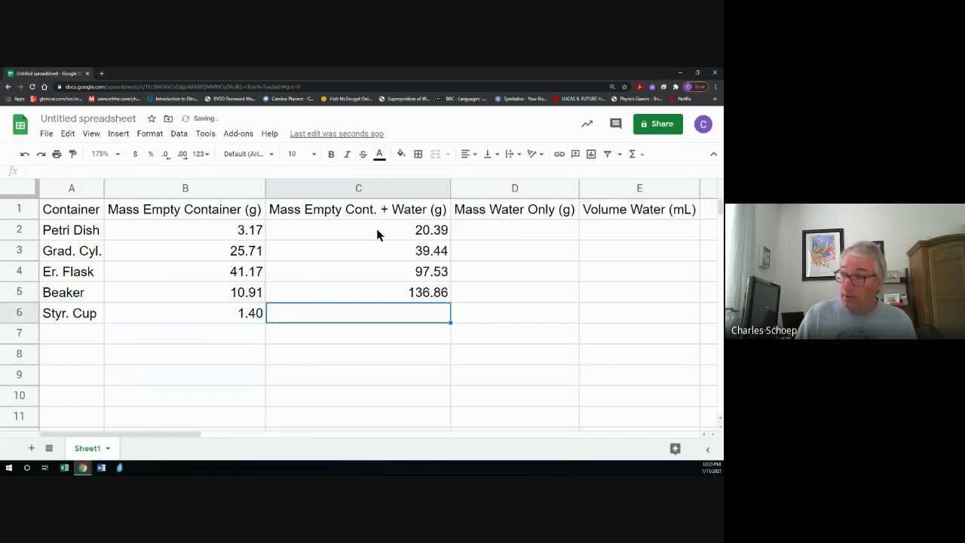
pyautogui.write('122')
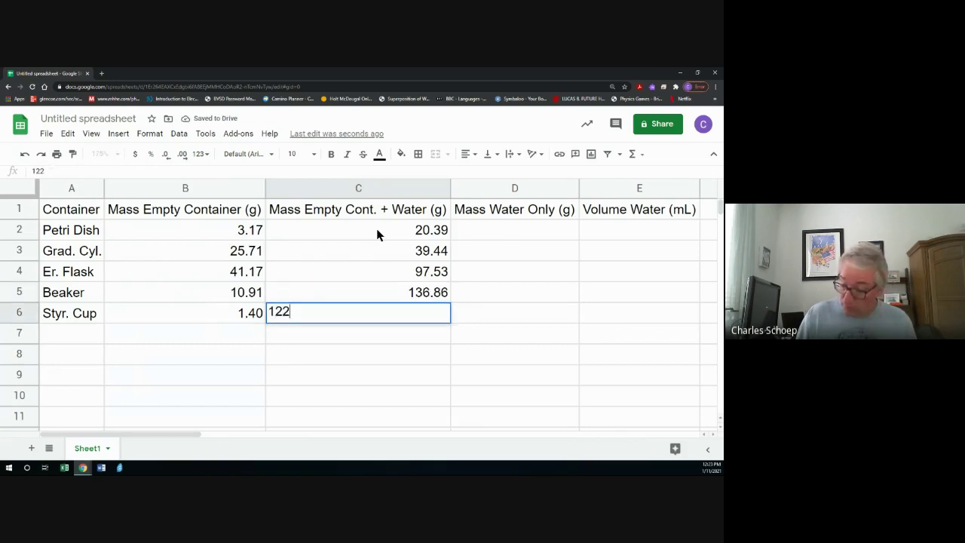
pyautogui.write('.19')
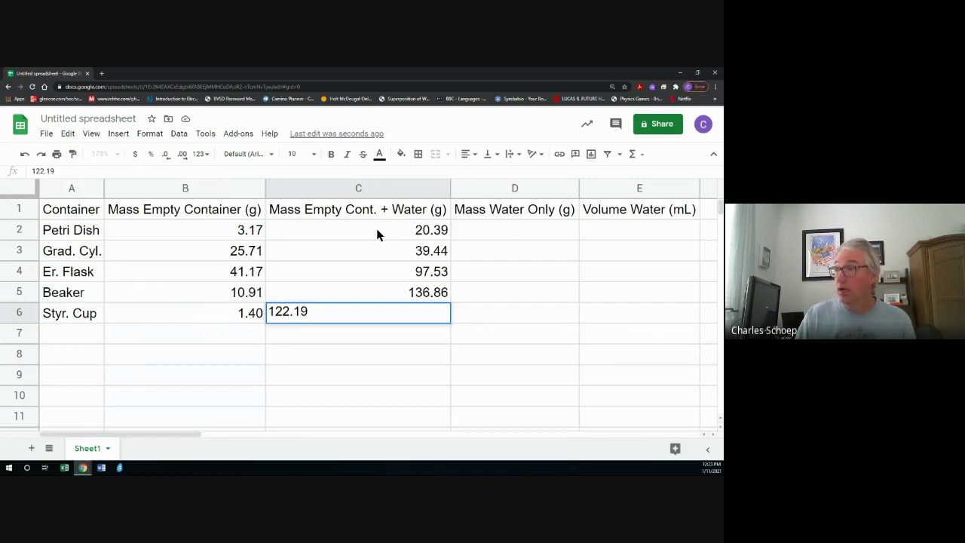
pyautogui.press('Tab')
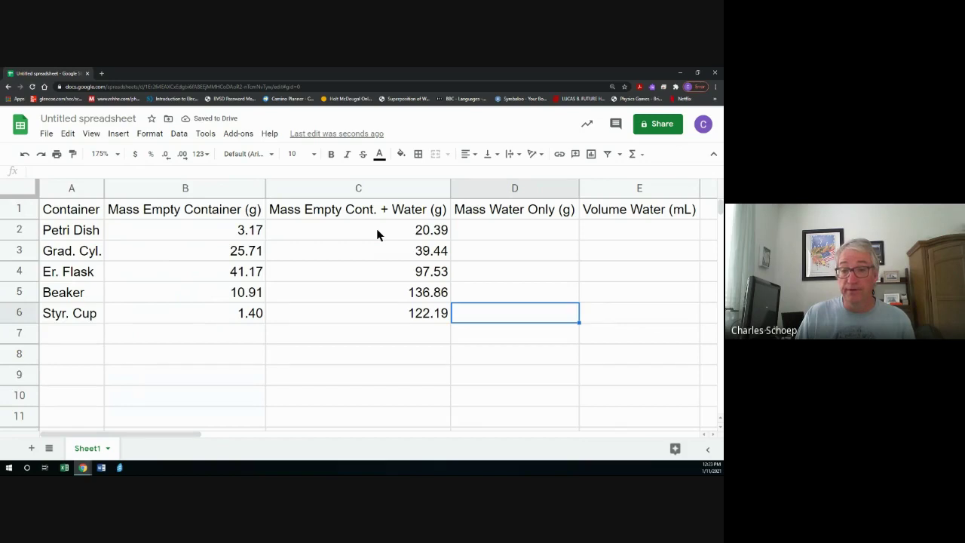
# Enter the water volumes 18.5 for the Petri Dish, 14.5 for the Grad. Cyl. and 56.6 for the Er. Flask in E2 to E4
pyautogui.press('Tab')
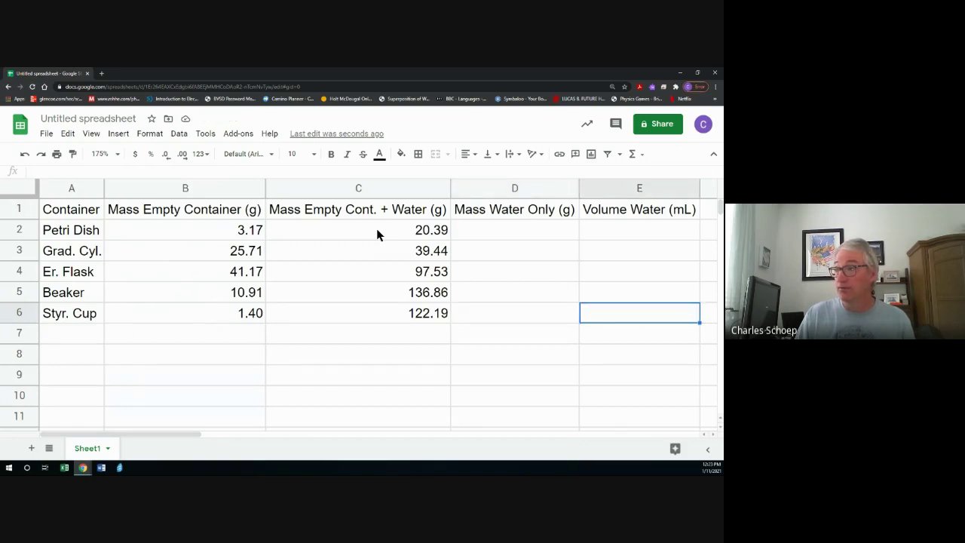
pyautogui.press('Up')
pyautogui.press('Up')
pyautogui.press('Up')
pyautogui.press('Up')
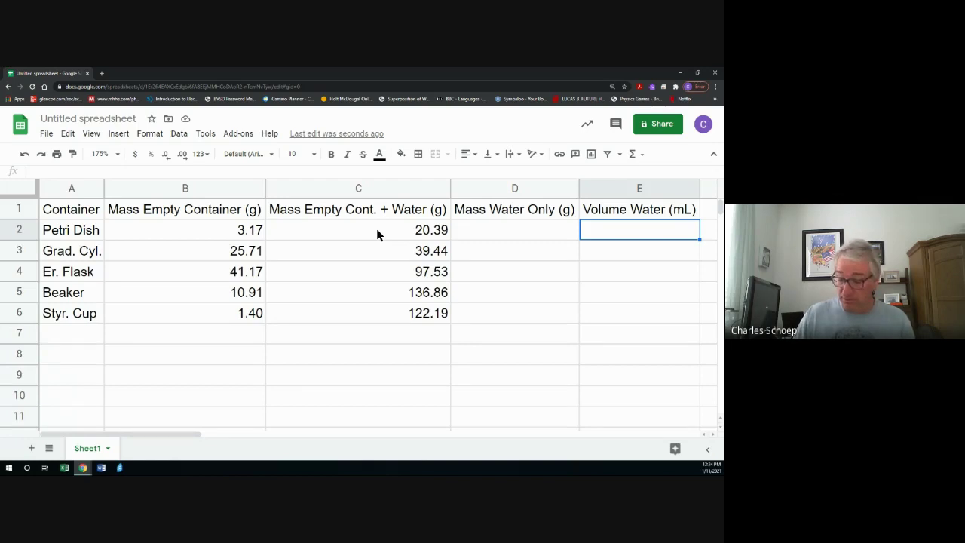
pyautogui.write('18.5')
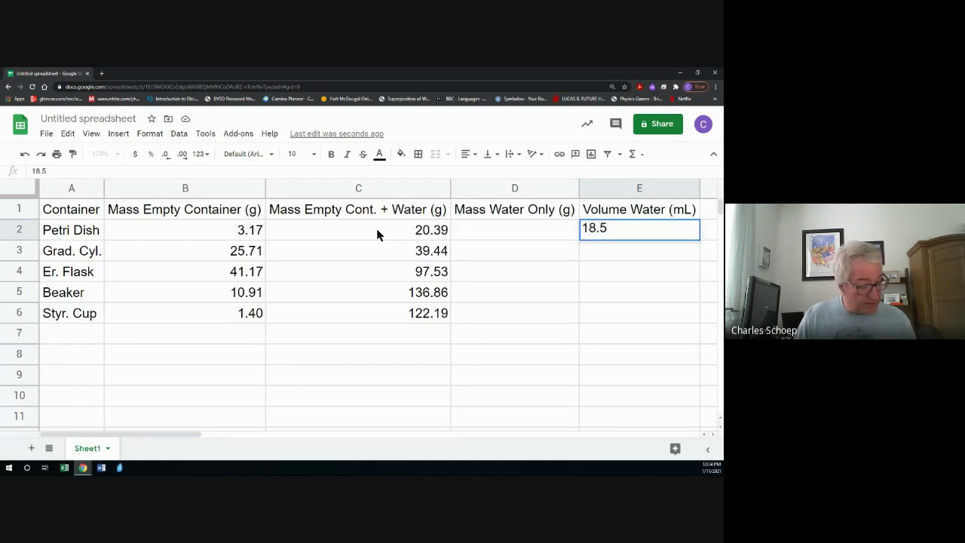
pyautogui.press('Return')
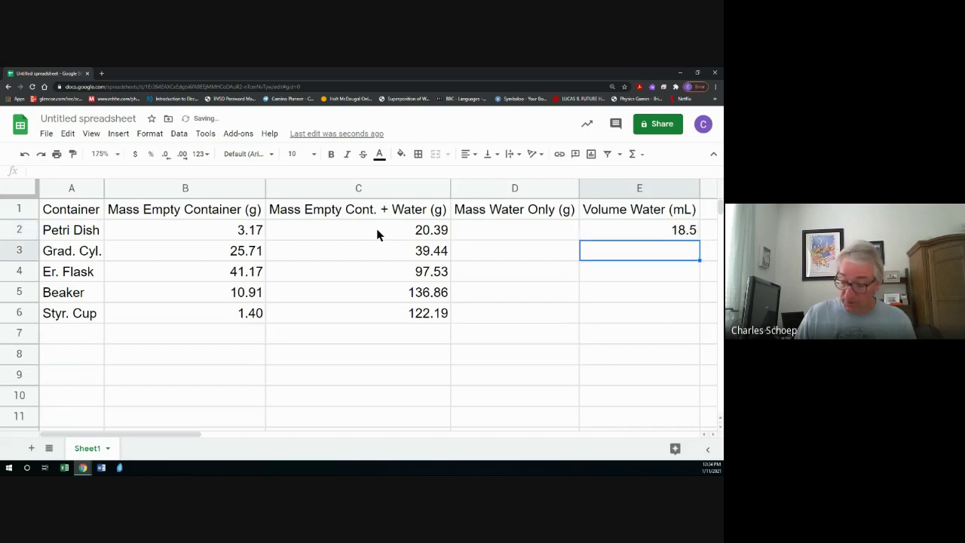
pyautogui.write('14.5')
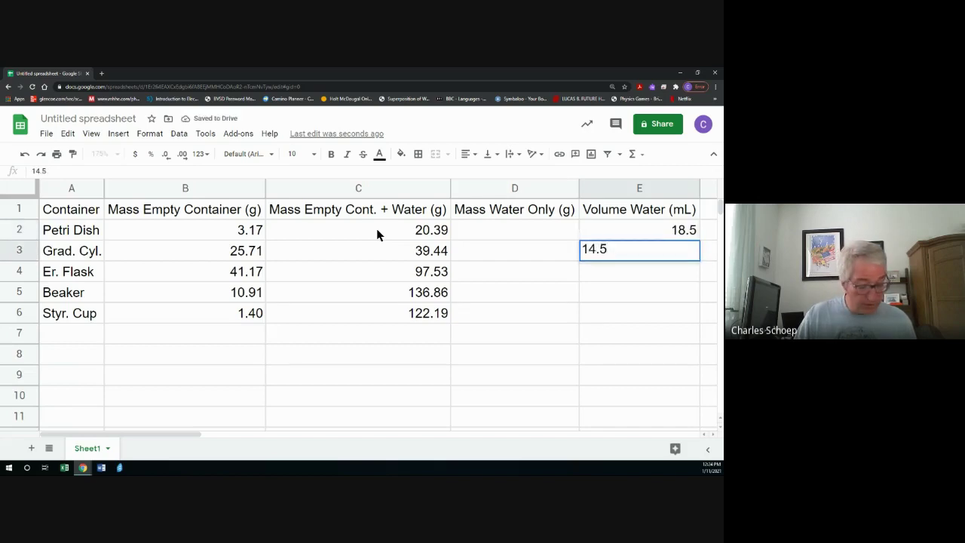
pyautogui.press('Return')
pyautogui.write('56')
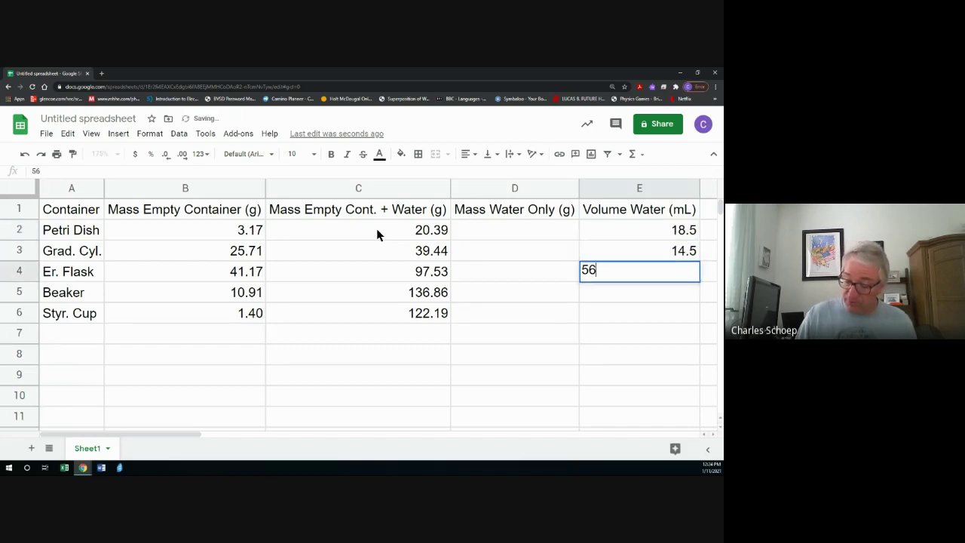
pyautogui.write('.6')
pyautogui.press('Return')
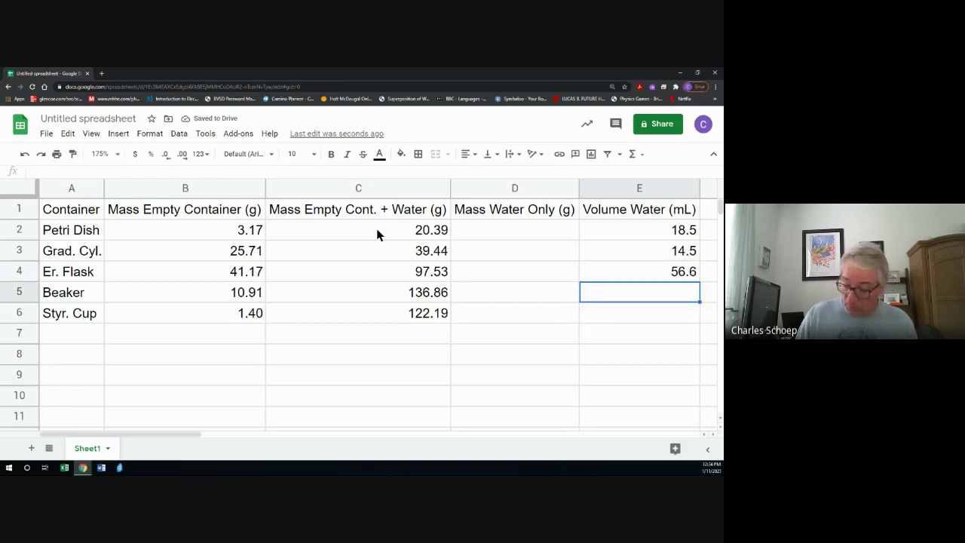
# Enter the water volumes 128.8 for the Beaker in E5 and 124.0 for the Styr. Cup in E6
pyautogui.write('128.8')
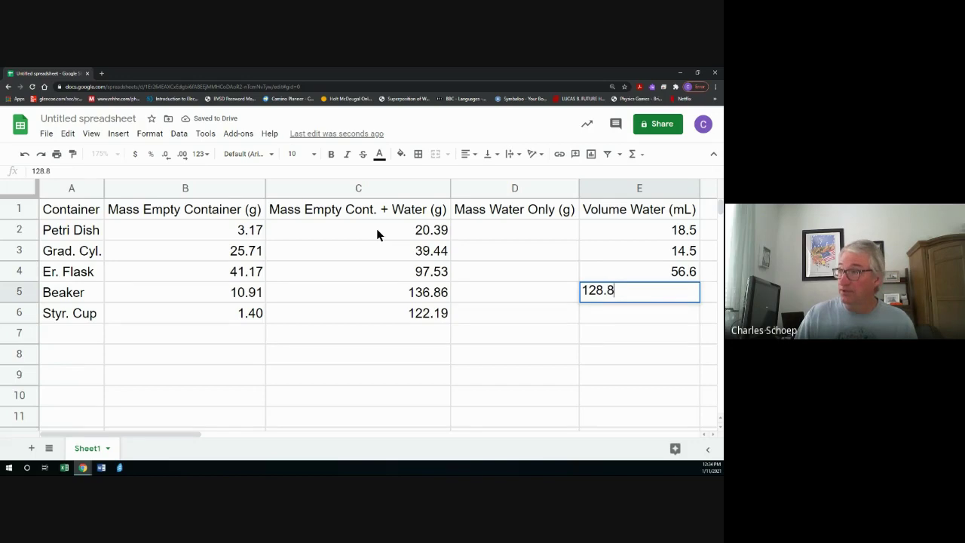
pyautogui.press('Return')
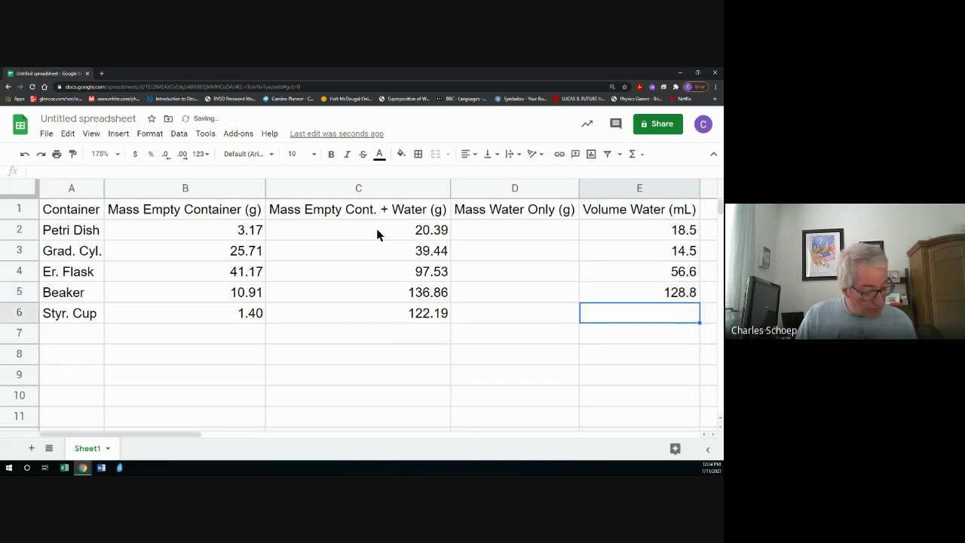
pyautogui.write('124')
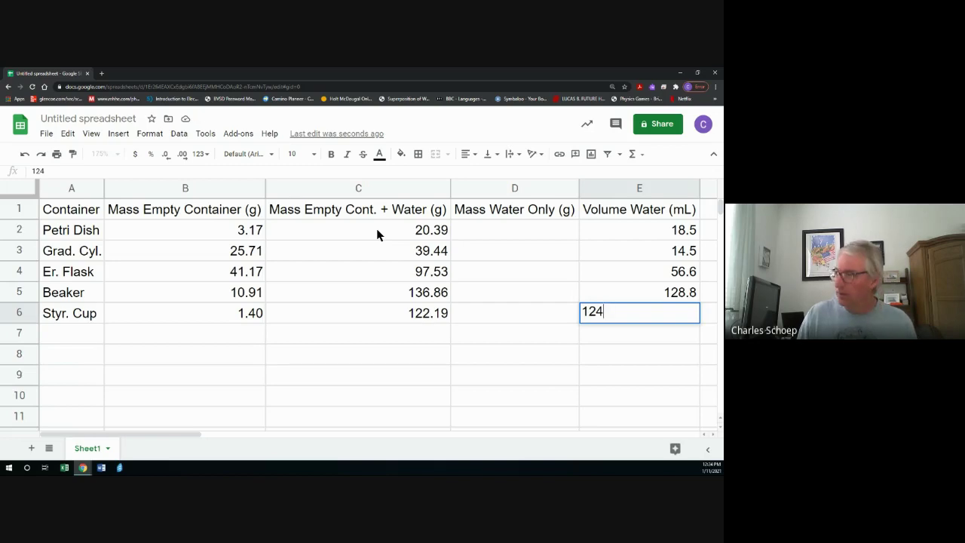
pyautogui.write('.0')
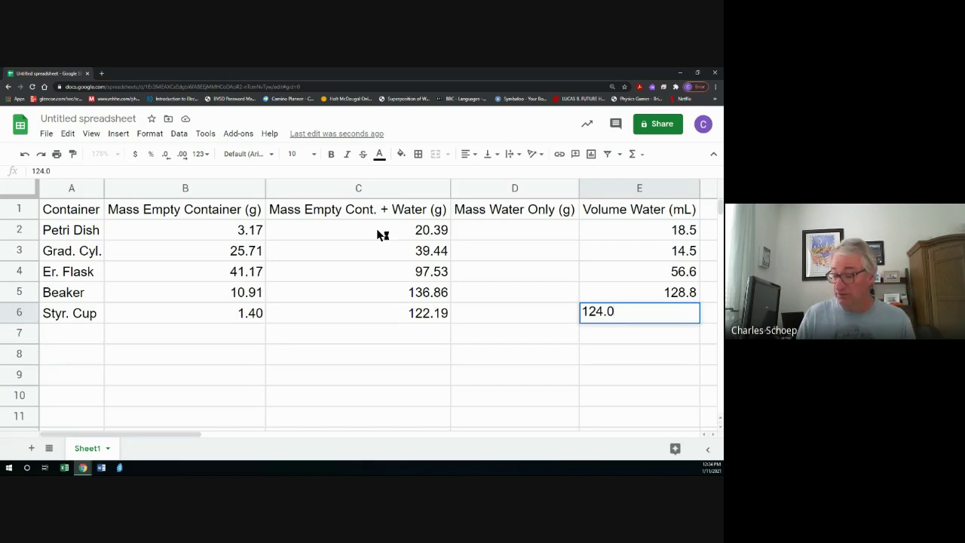
pyautogui.press('Return')
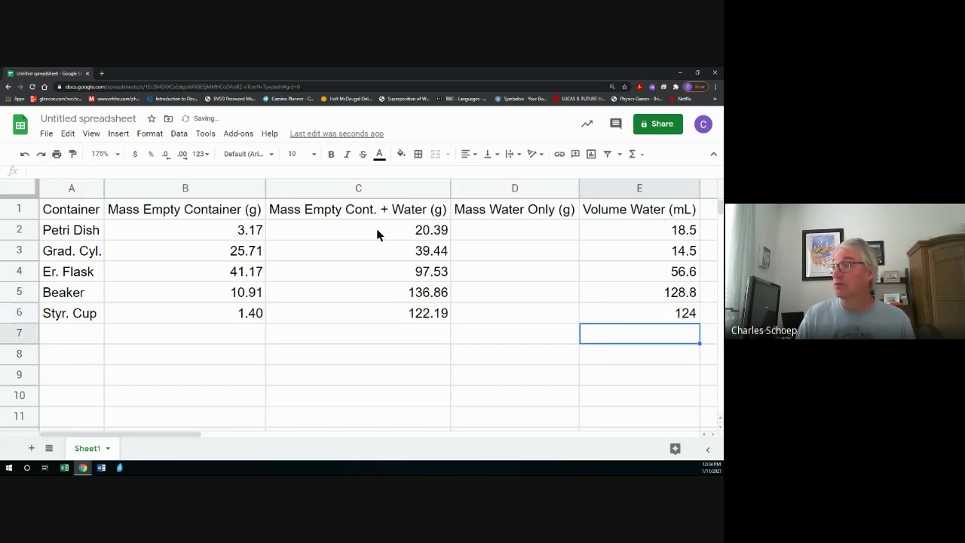
# Display the whole Volume Water column with two decimal places and deselect the column
pyautogui.press('Up')
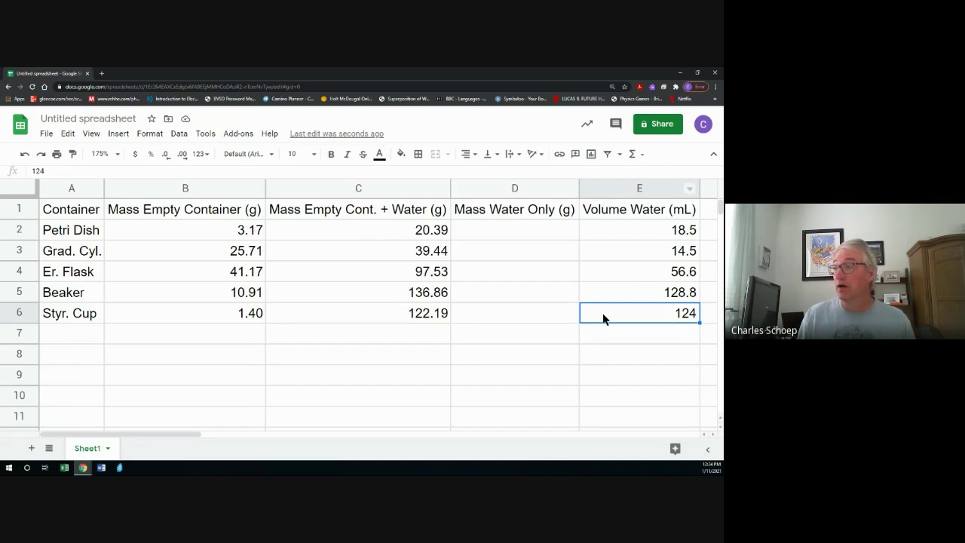
pyautogui.click(605, 190)
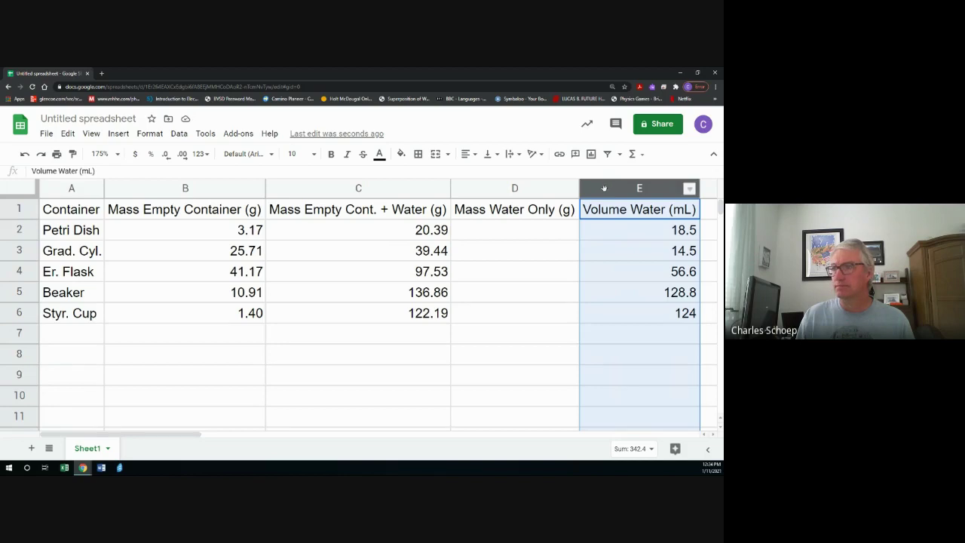
pyautogui.click(182, 155)
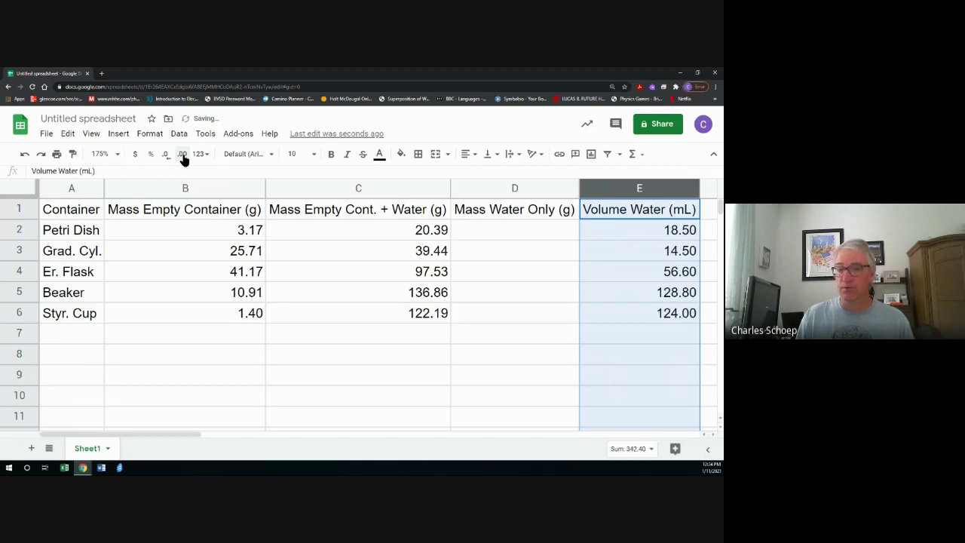
pyautogui.click(627, 360)
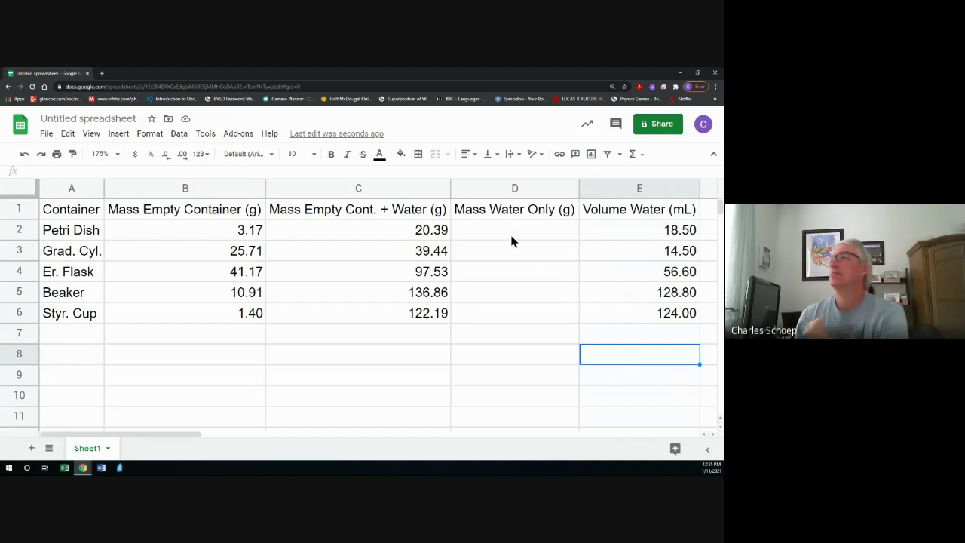
# Enter the subtraction 20.39-3.17 without an equals sign as the Petri Dish's water-only mass in D2
pyautogui.click(490, 237)
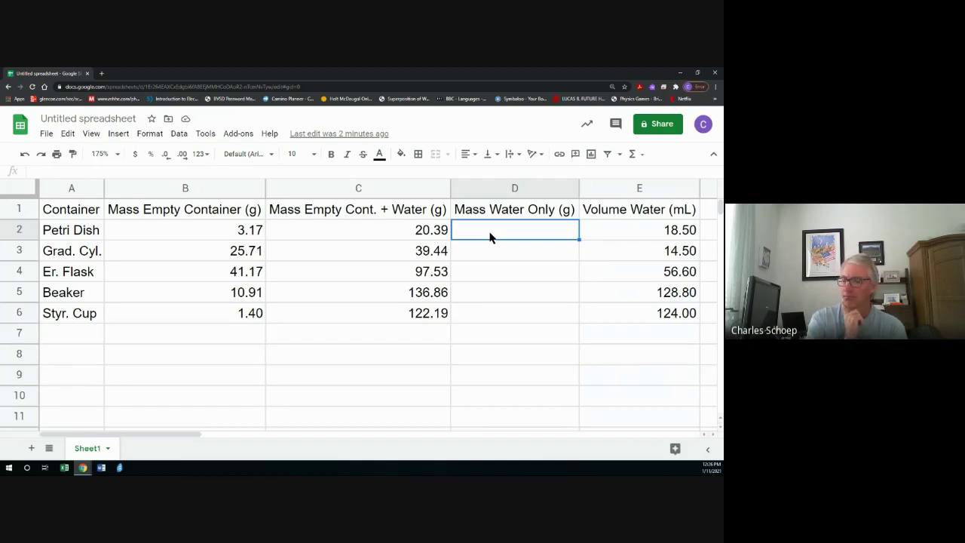
pyautogui.write('20')
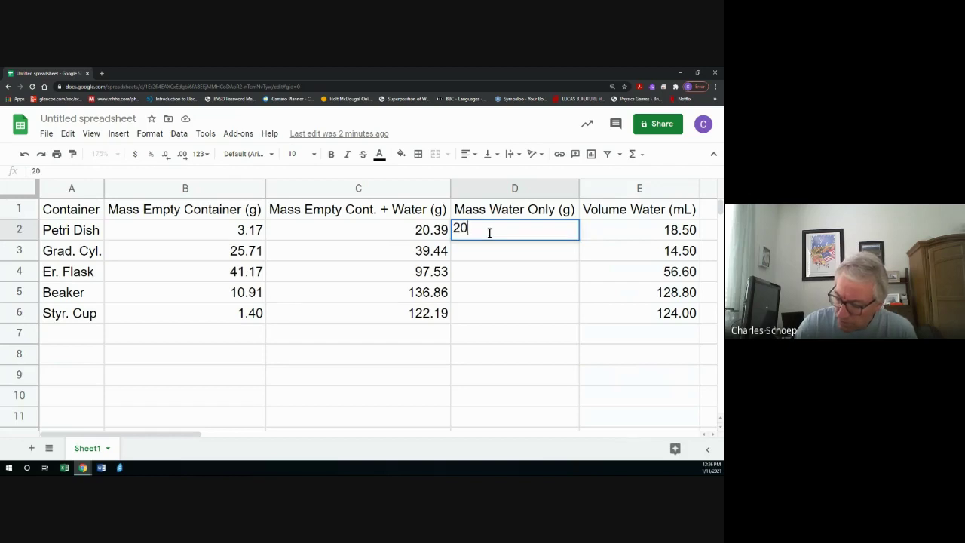
pyautogui.write('.')
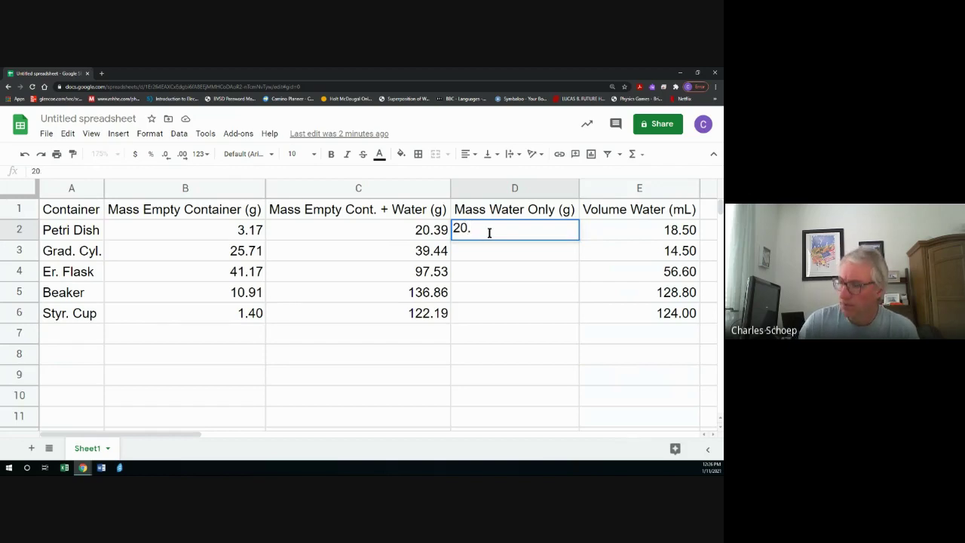
pyautogui.write('39')
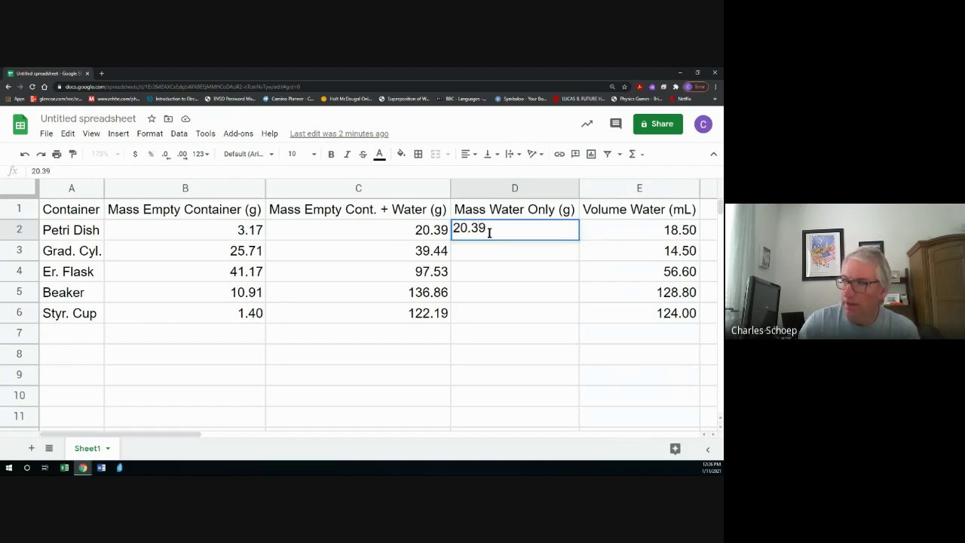
pyautogui.write('-')
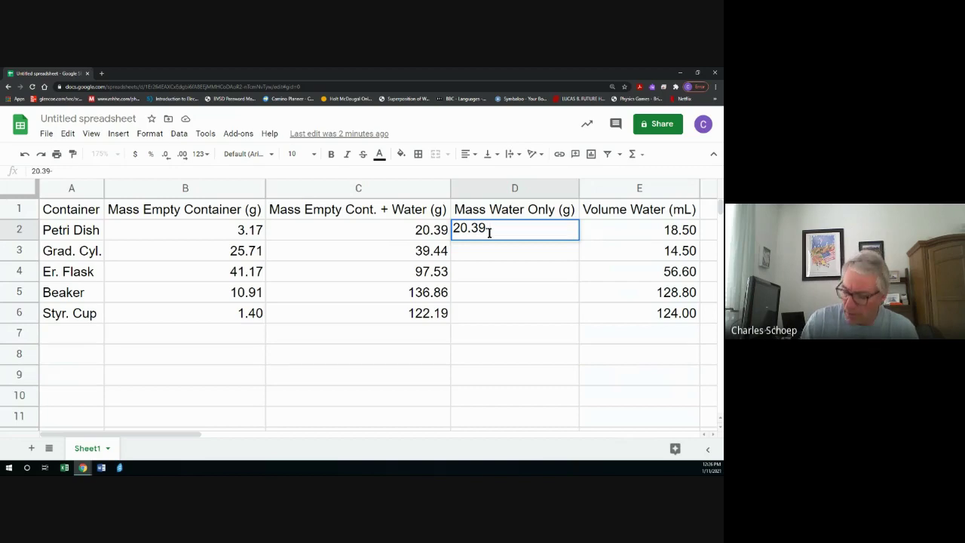
pyautogui.write('3.17')
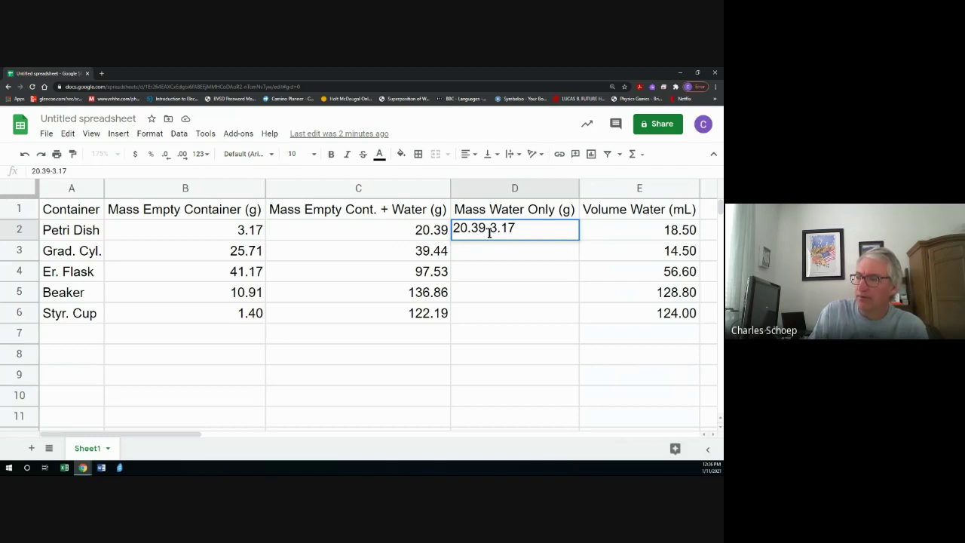
pyautogui.press('Return')
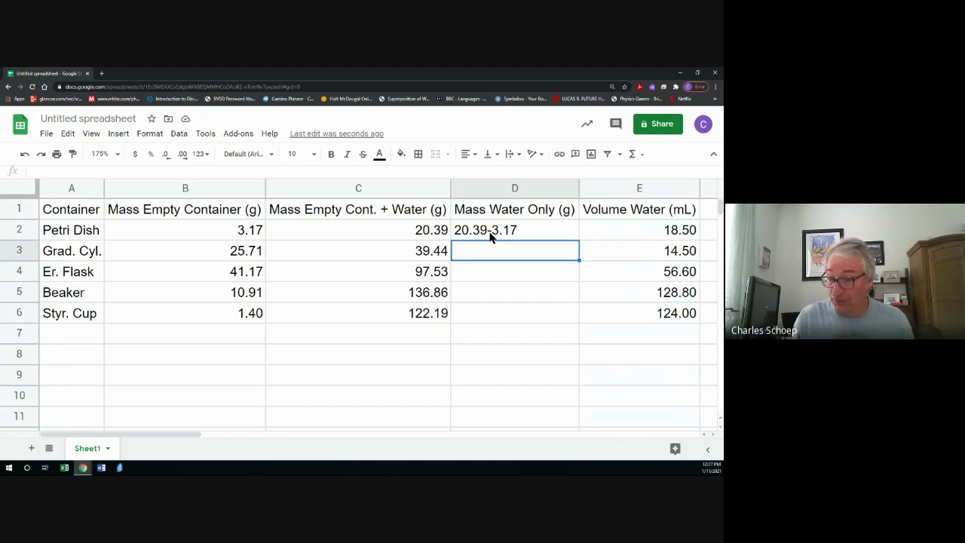
# Turn the Petri Dish's entry in D2 into the formula =20.39-3.17
pyautogui.click(463, 232)
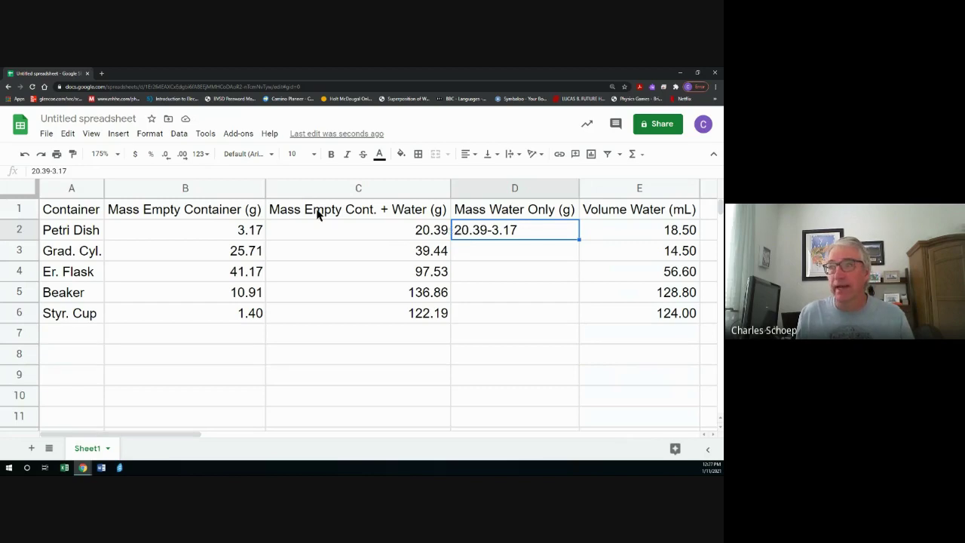
pyautogui.click(33, 172)
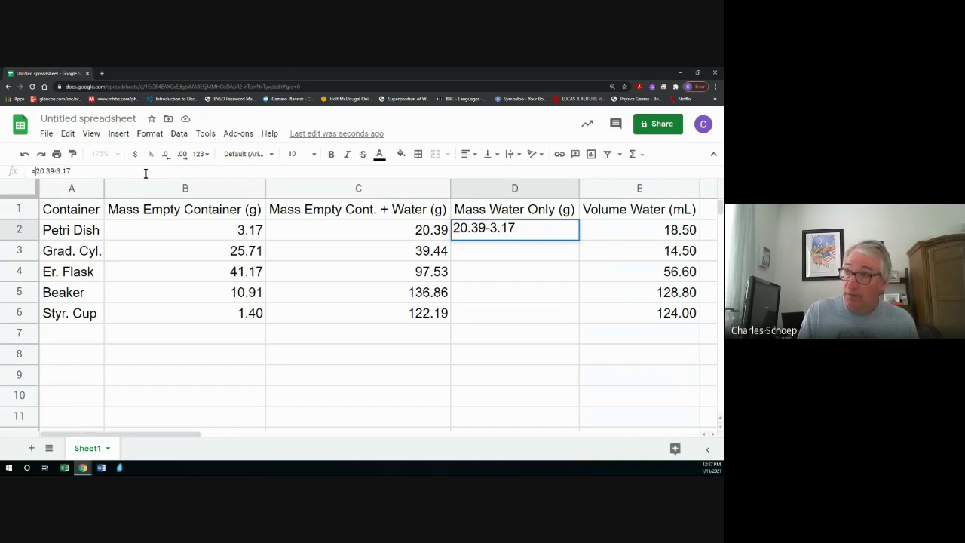
pyautogui.write('=')
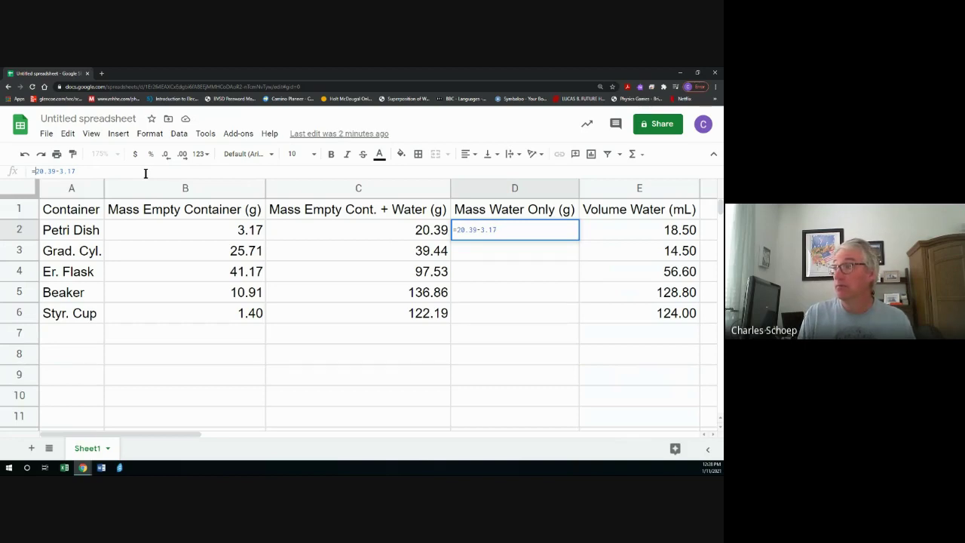
pyautogui.press('Return')
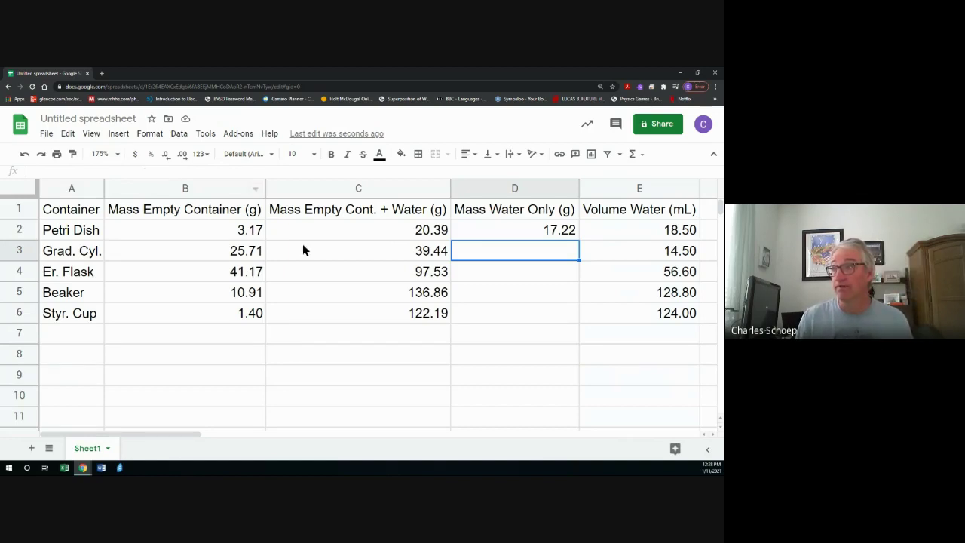
# Enter the subtraction 39.44-25.71 without an equals sign as the Grad. Cyl.'s water-only mass in D3
pyautogui.click(515, 232)
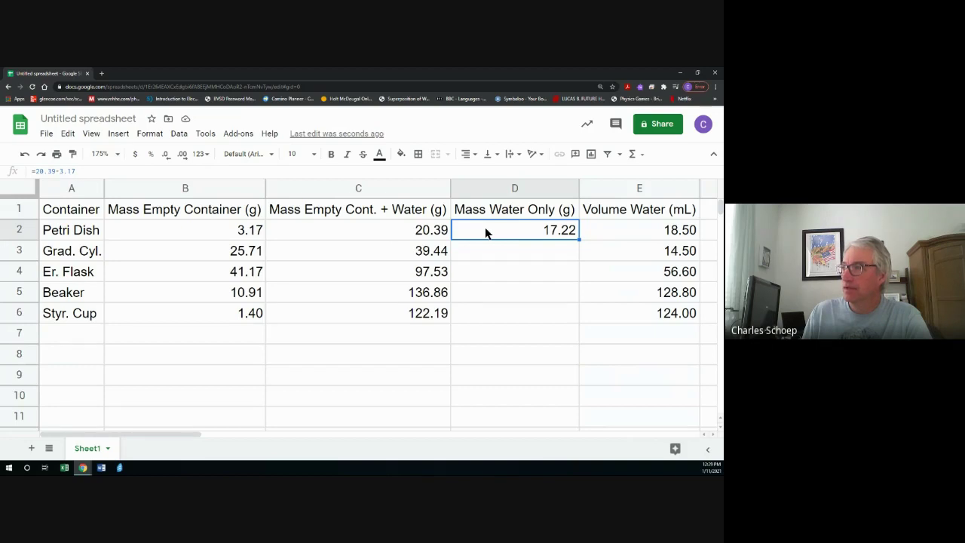
pyautogui.click(494, 252)
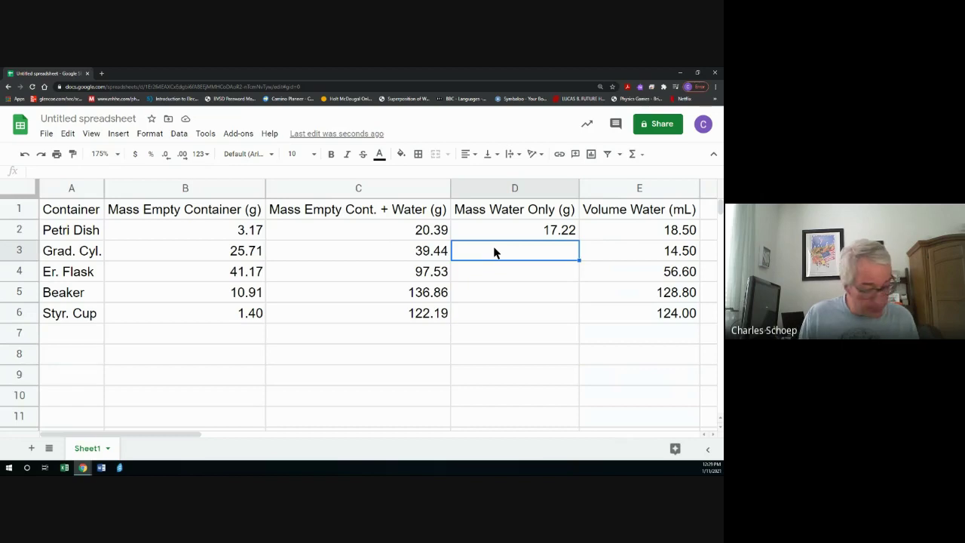
pyautogui.write('39.')
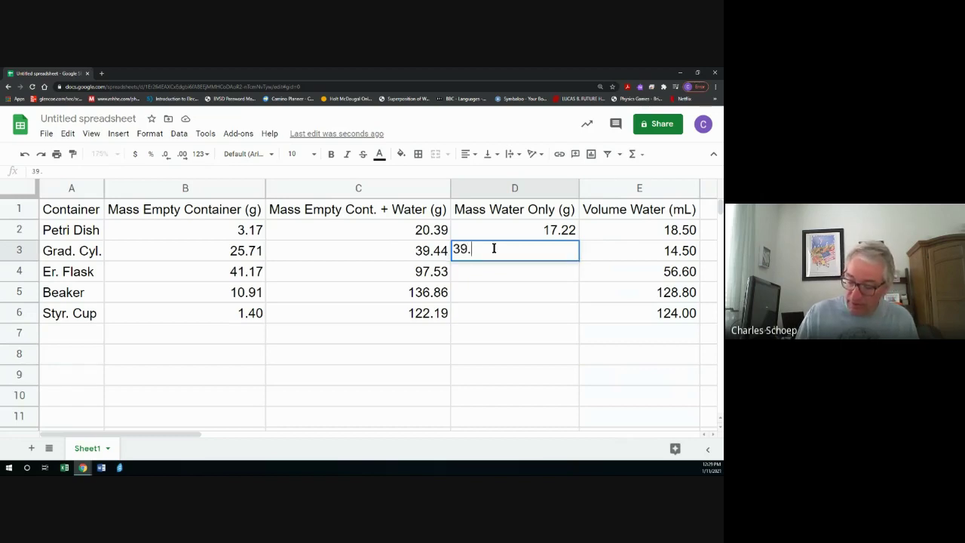
pyautogui.write('44-')
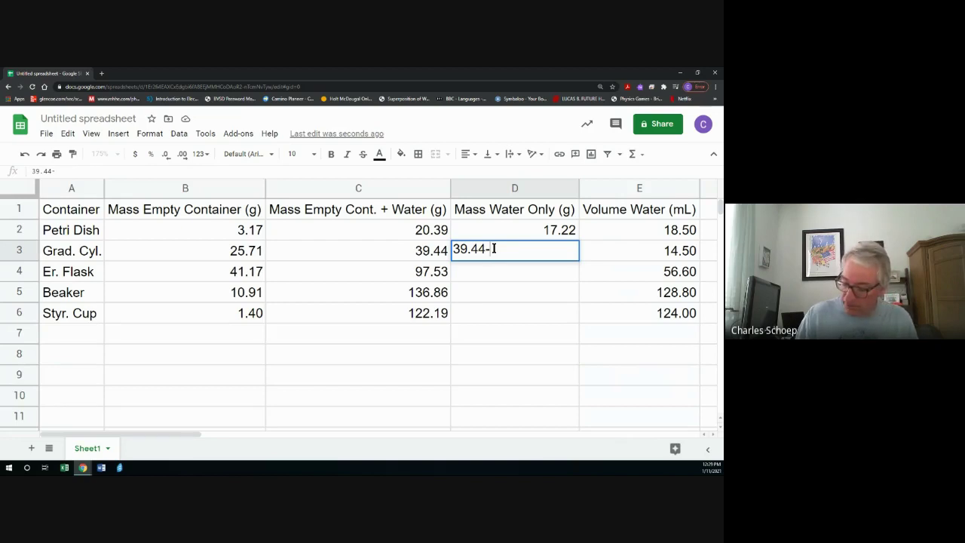
pyautogui.write('25.71')
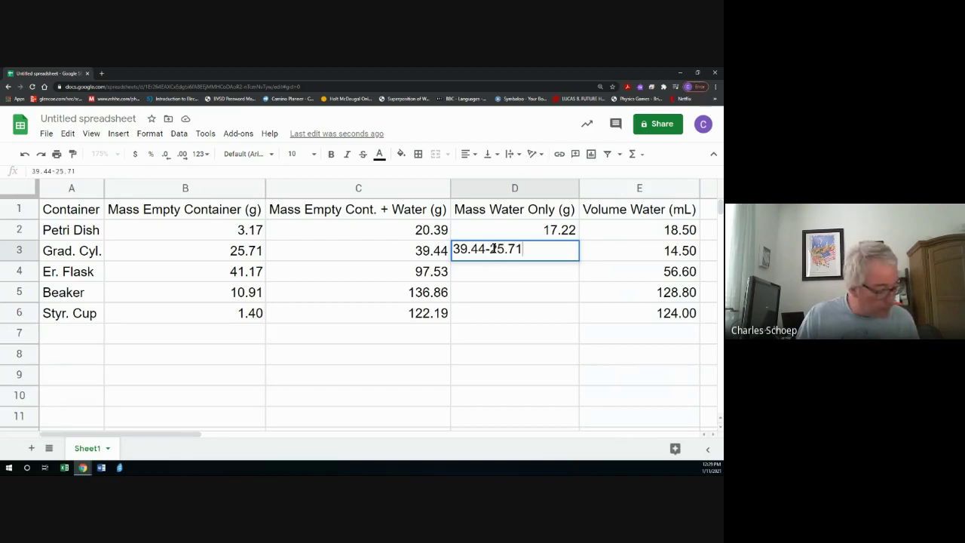
pyautogui.press('Return')
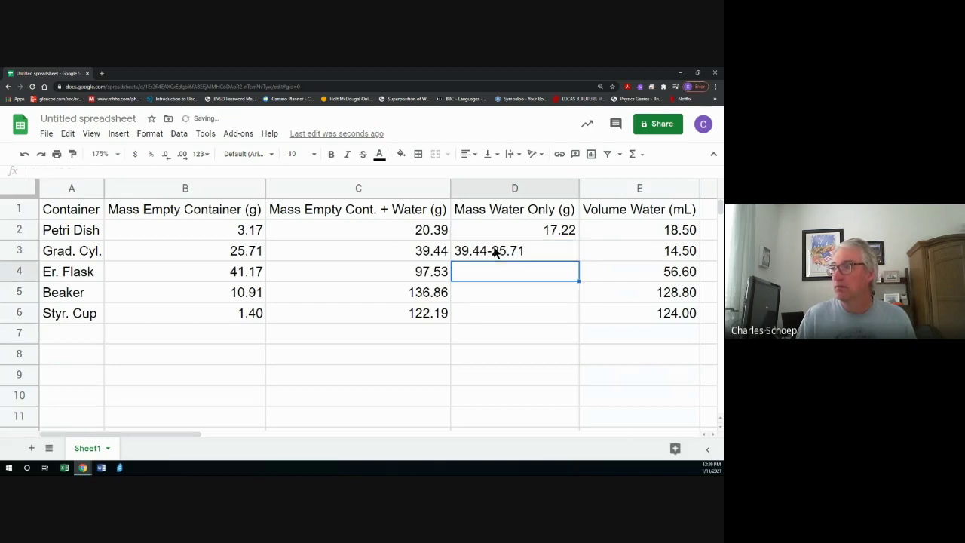
# Turn the Grad. Cyl.'s entry in D3 into the formula =39.44-25.71
pyautogui.click(456, 254)
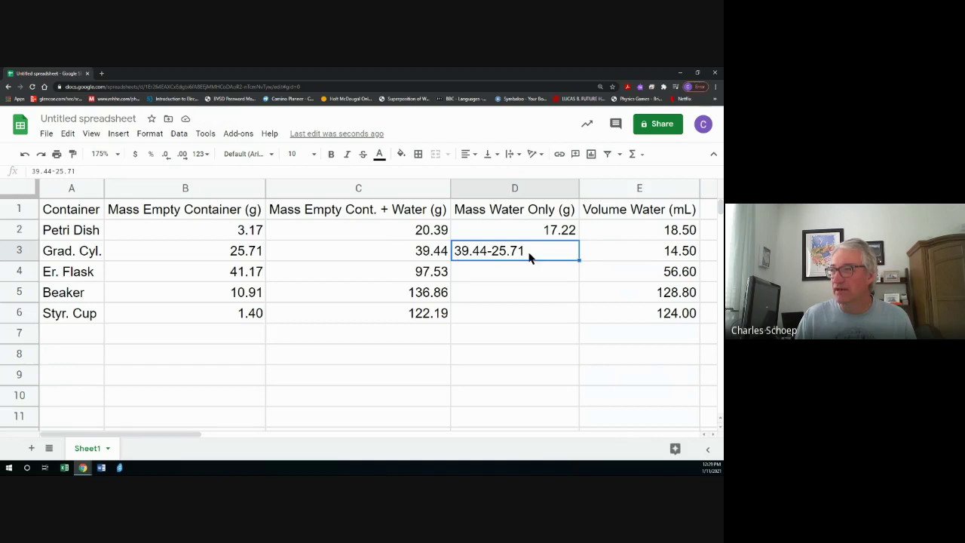
pyautogui.doubleClick(456, 254)
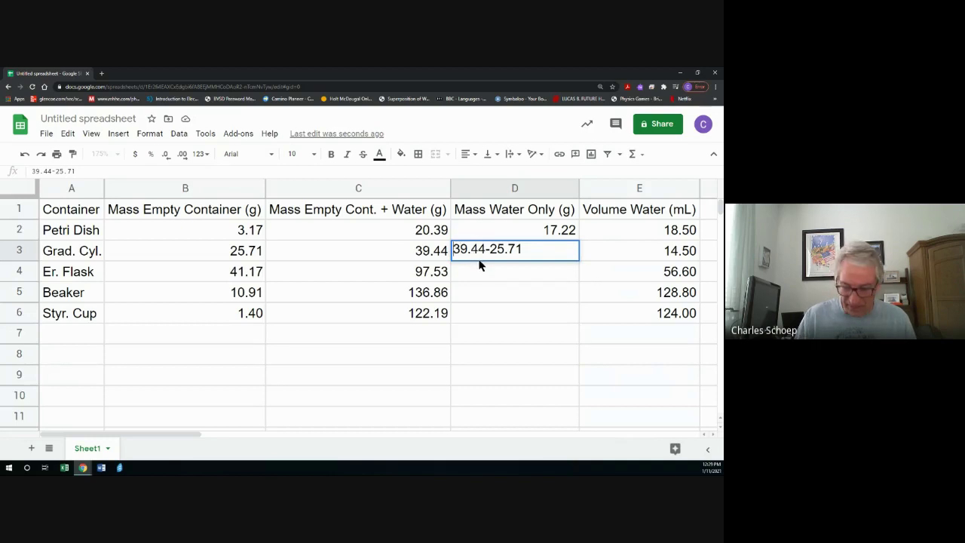
pyautogui.write('=')
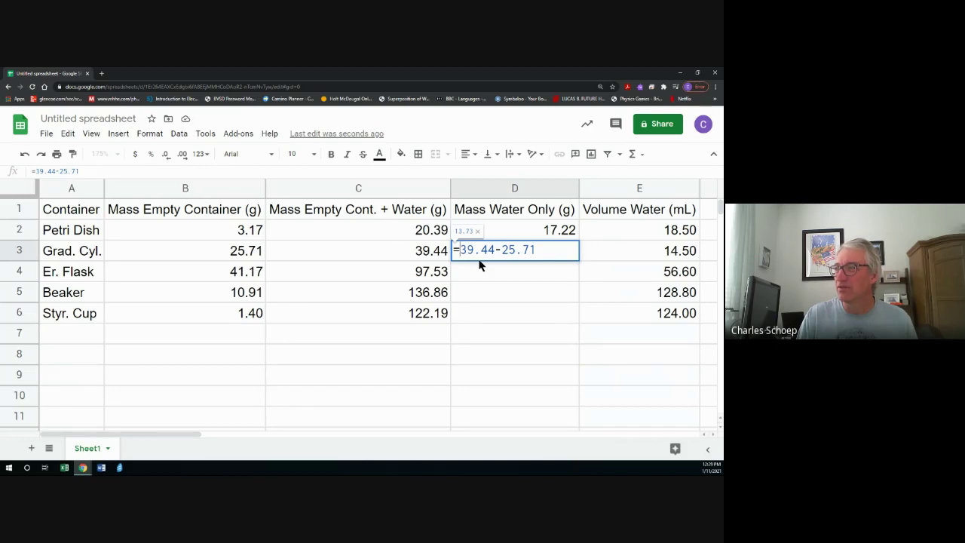
pyautogui.press('Return')
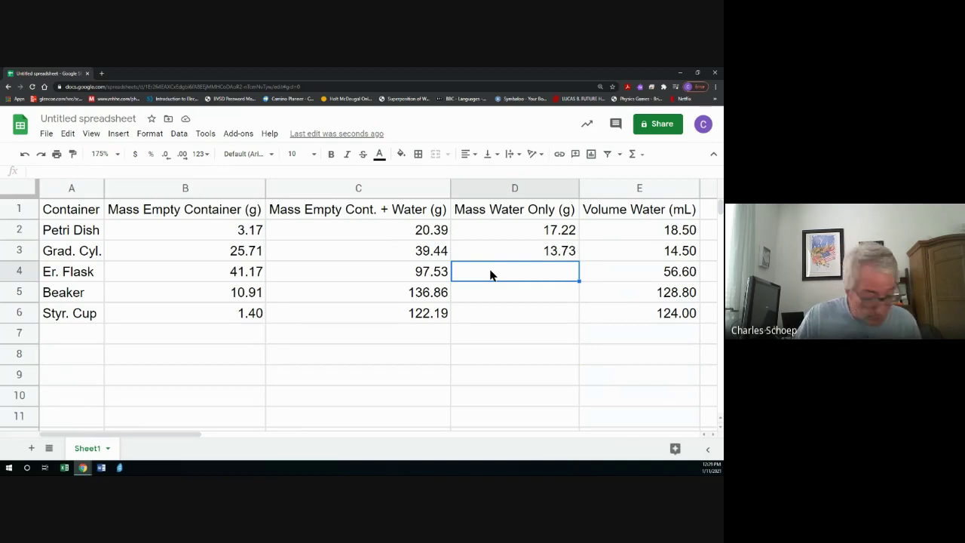
pyautogui.write('=')
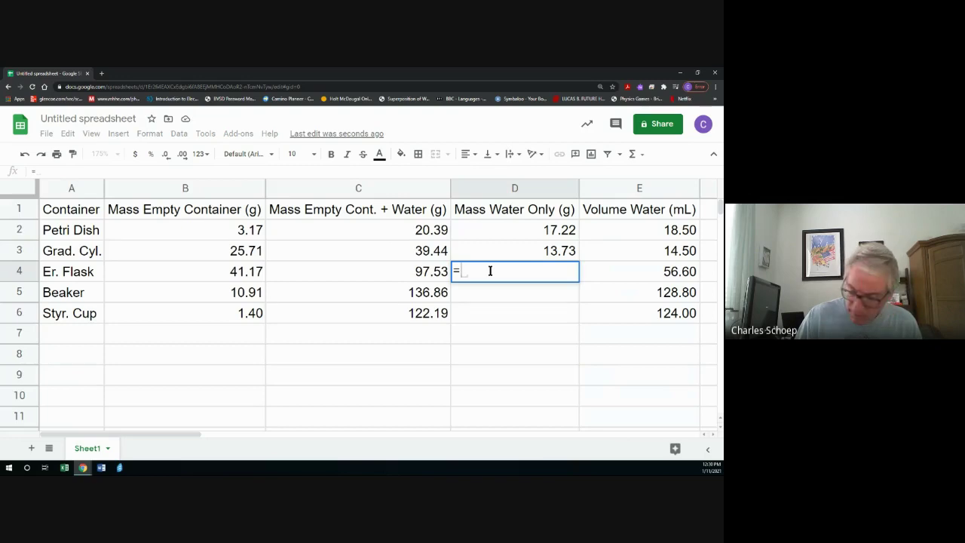
pyautogui.write('97.')
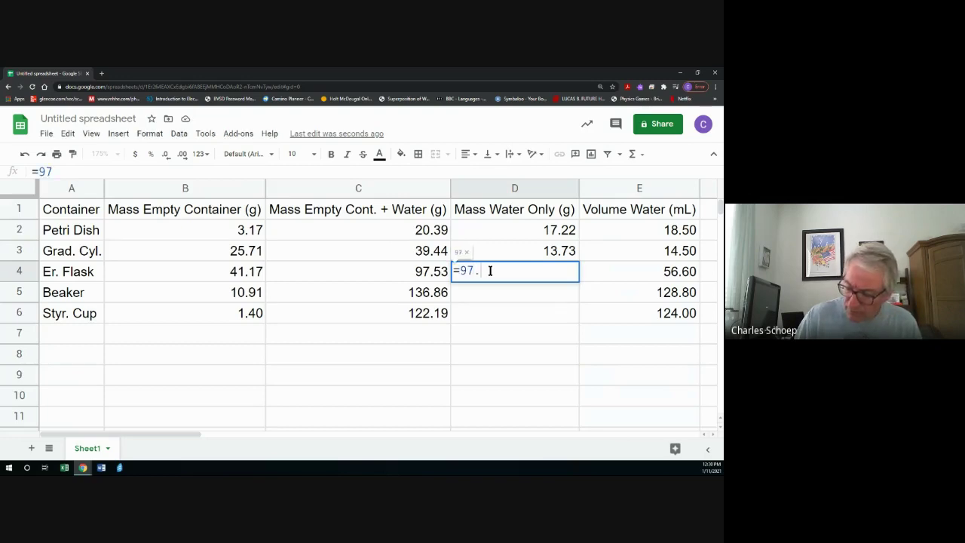
pyautogui.write('53')
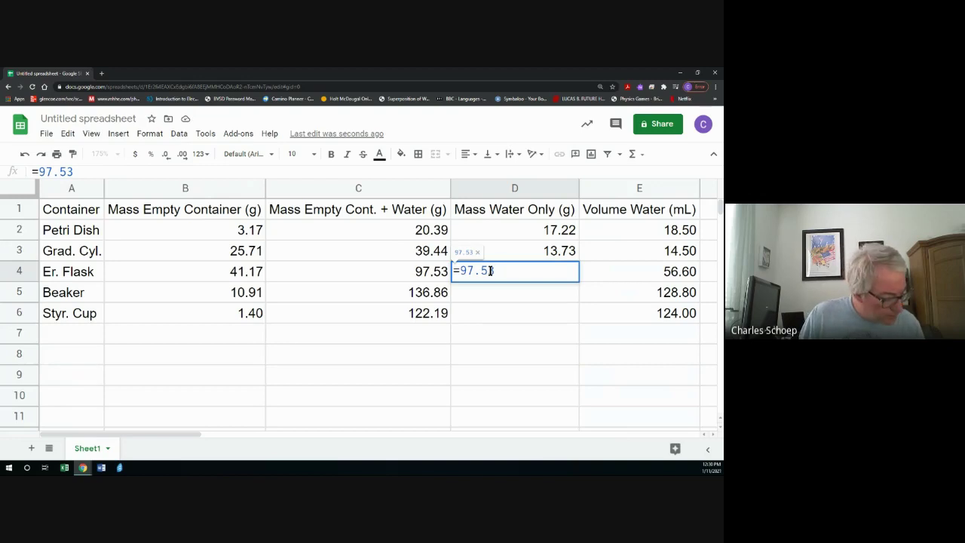
pyautogui.write('-')
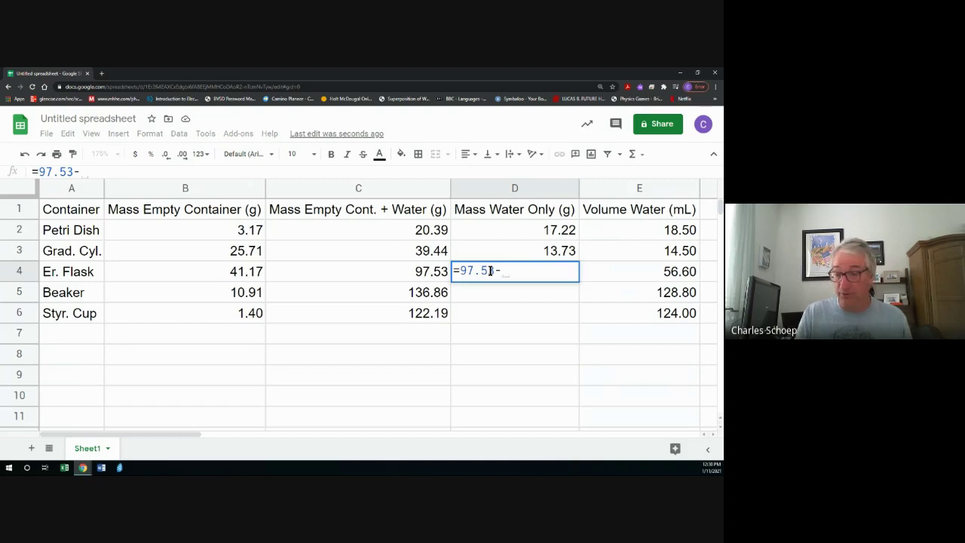
pyautogui.press('BackSpace')
pyautogui.press('BackSpace')
pyautogui.press('BackSpace')
pyautogui.press('BackSpace')
pyautogui.press('BackSpace')
pyautogui.press('BackSpace')
pyautogui.press('BackSpace')
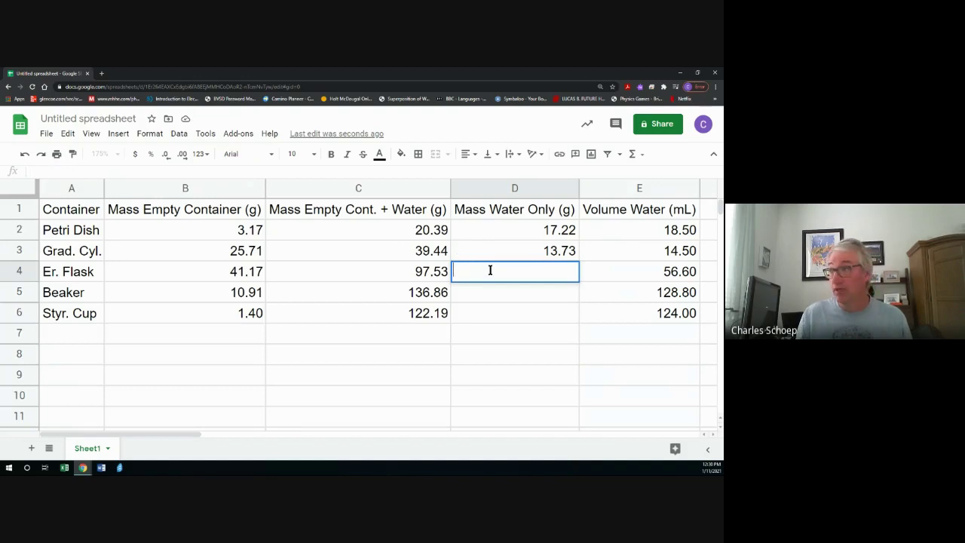
# Clear the typed-number formulas for the Grad. Cyl. in D3 and the Petri Dish in D2
pyautogui.click(508, 256)
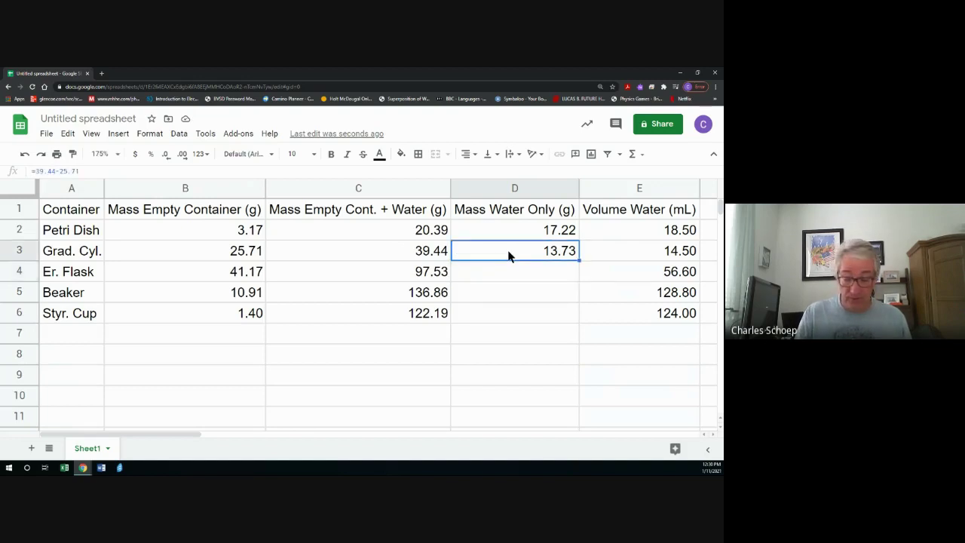
pyautogui.press('Delete')
pyautogui.click(496, 229)
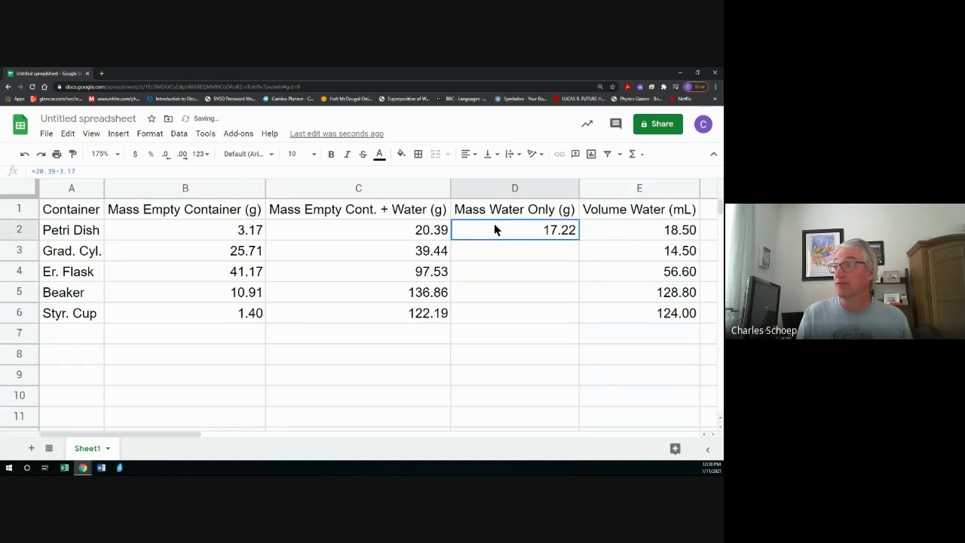
pyautogui.press('Delete')
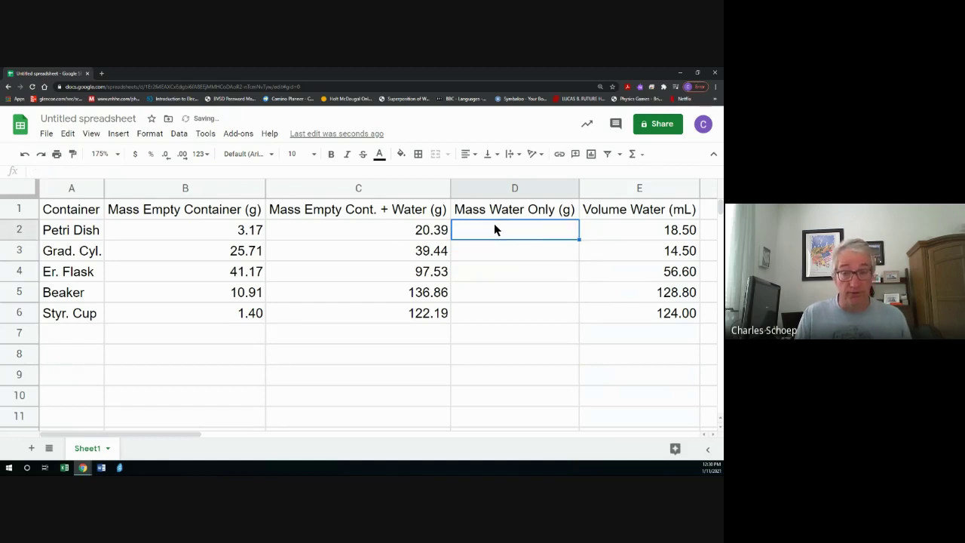
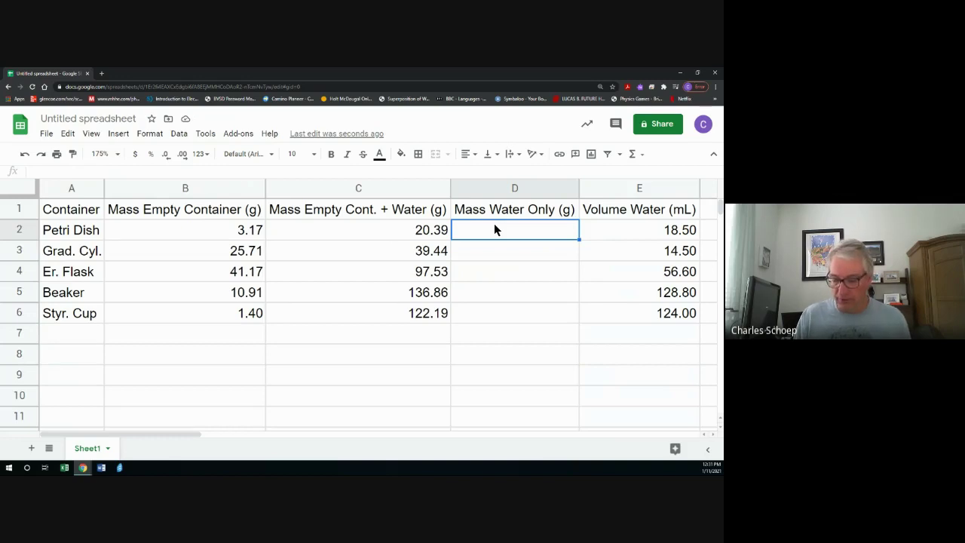
# Calculate the Petri Dish's water-only mass in D2 with the cell-reference formula =c2-b2
pyautogui.write('=')
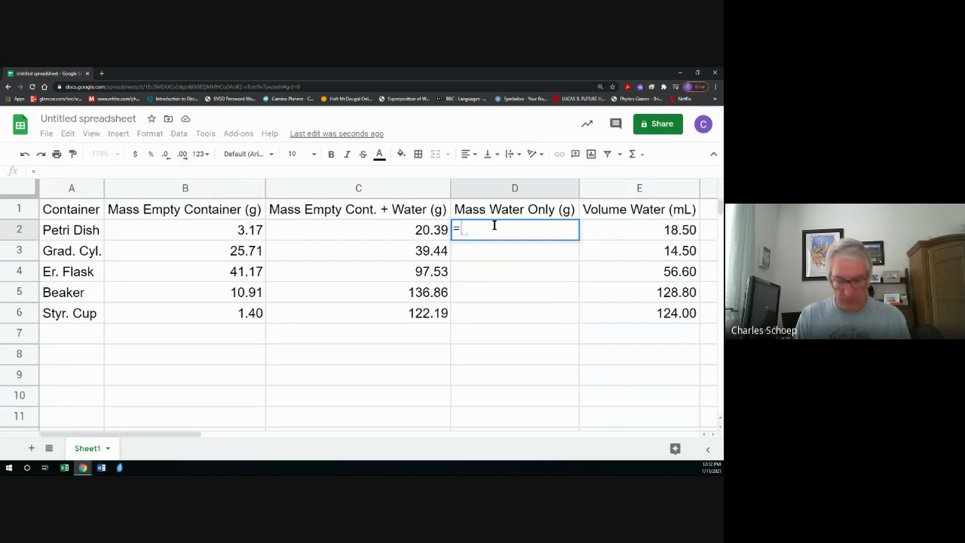
pyautogui.write('c1')
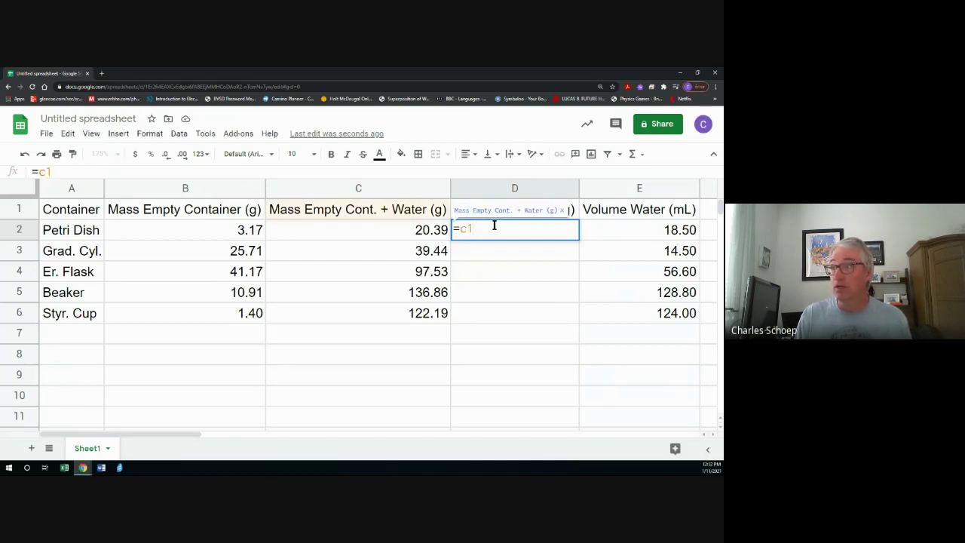
pyautogui.press('BackSpace')
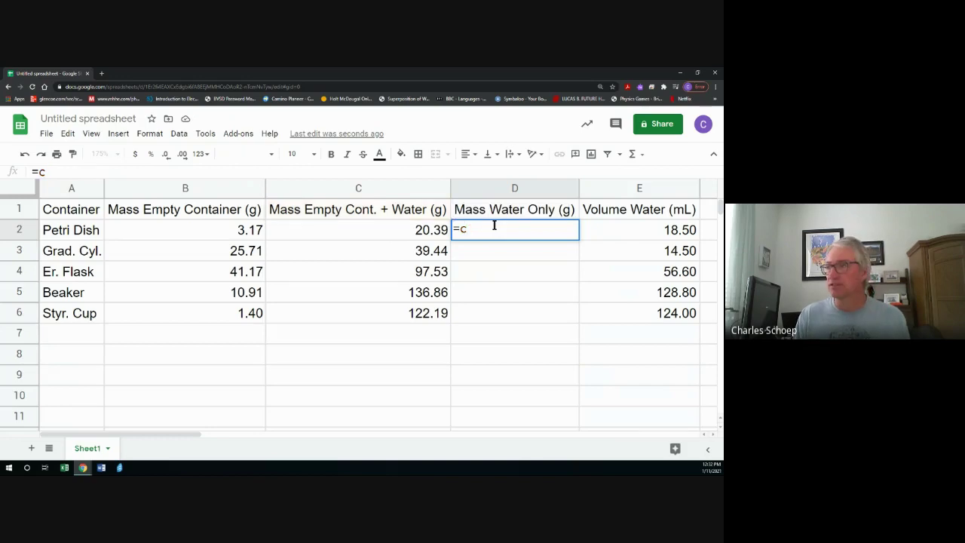
pyautogui.write('2')
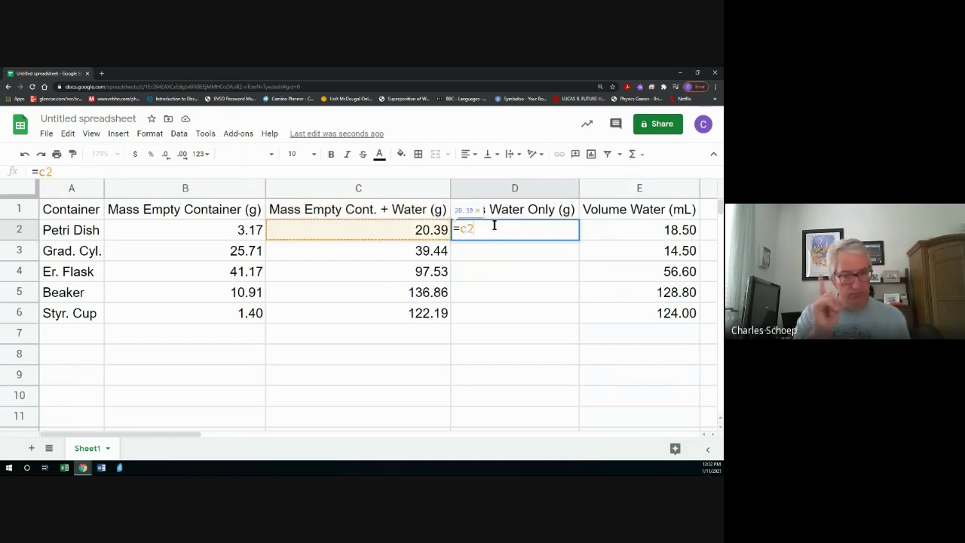
pyautogui.press('BackSpace')
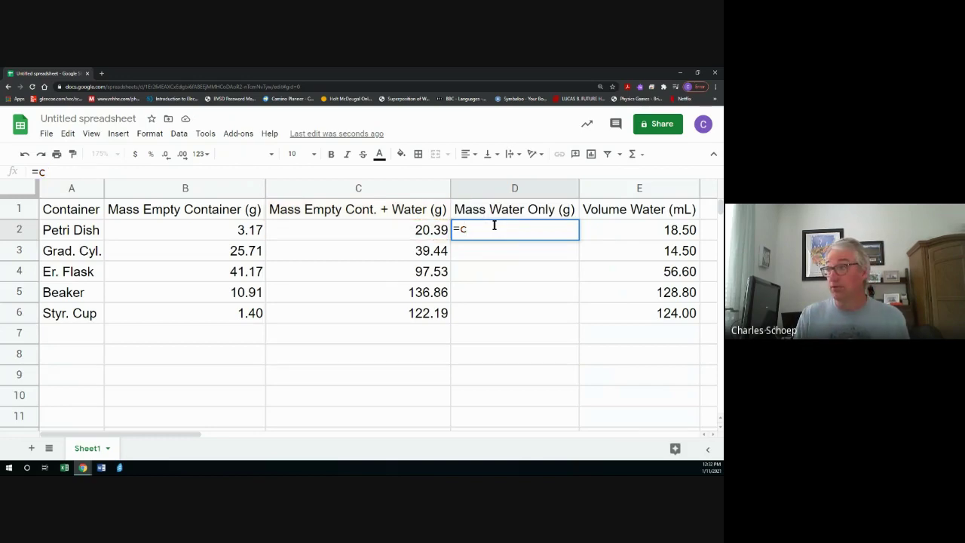
pyautogui.write('1')
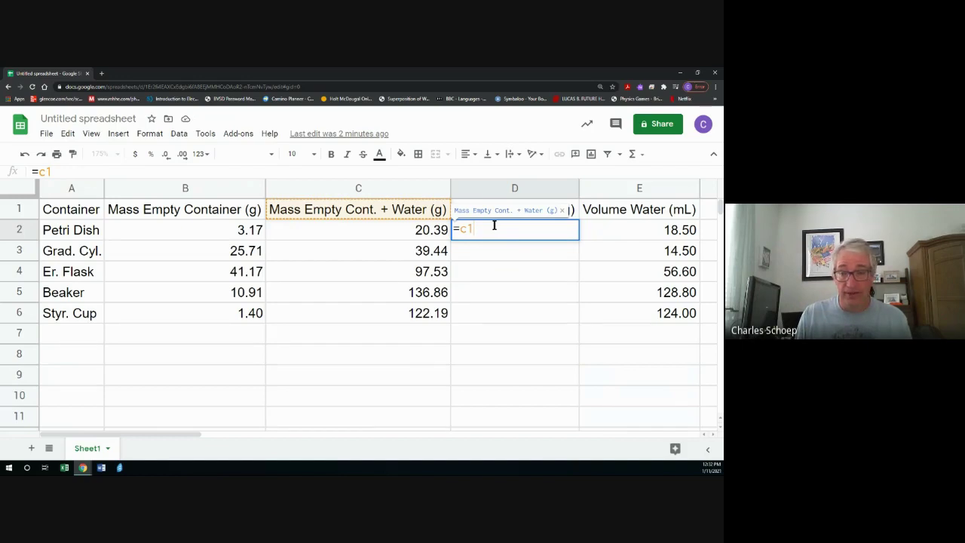
pyautogui.press('BackSpace')
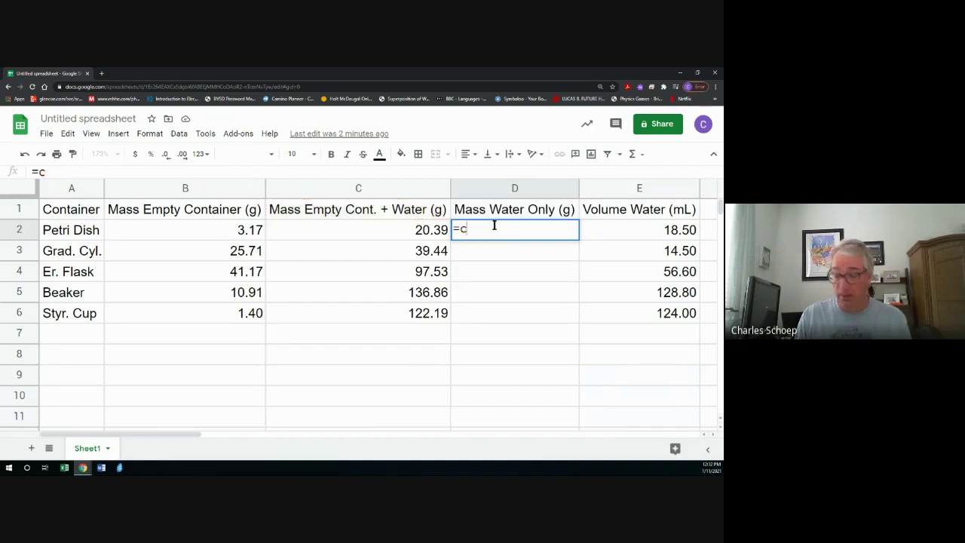
pyautogui.write('2')
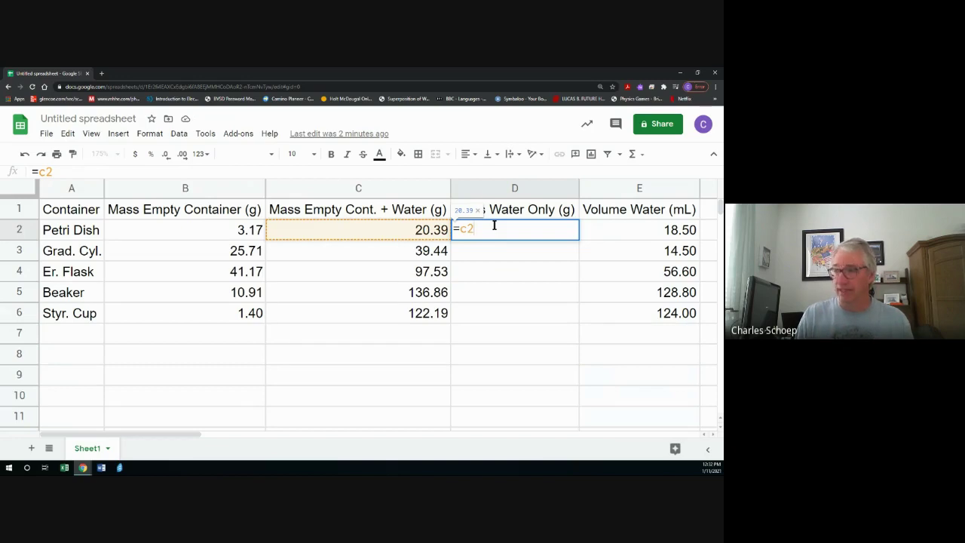
pyautogui.write('-')
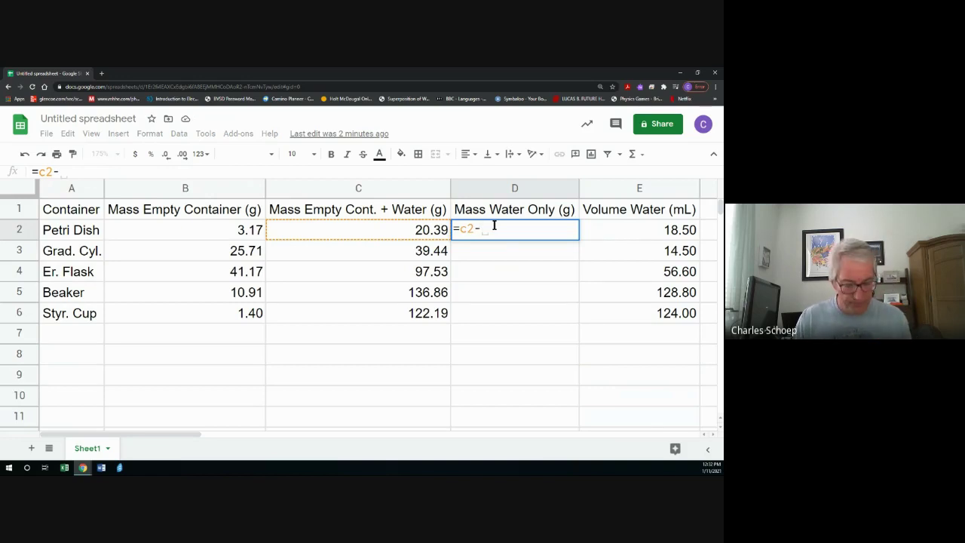
pyautogui.write('b2')
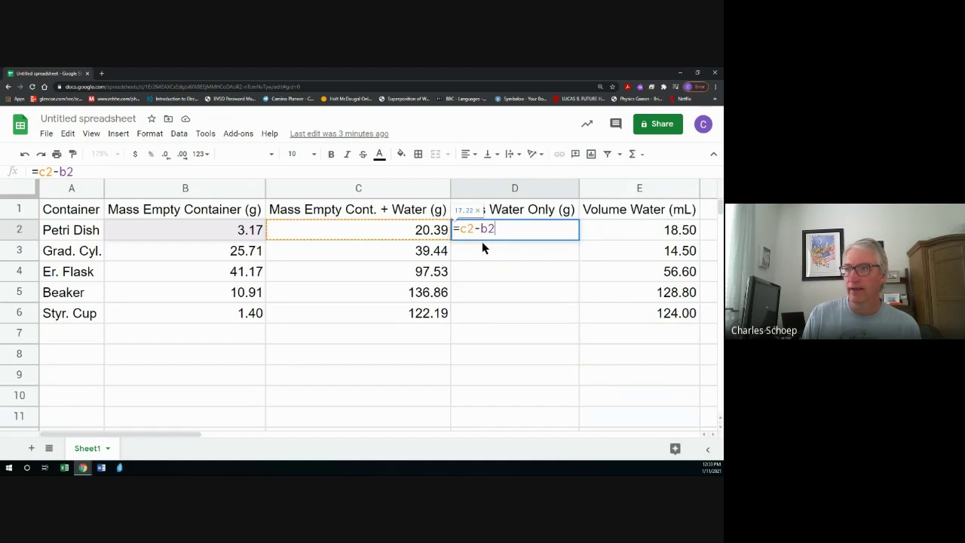
pyautogui.press('Return')
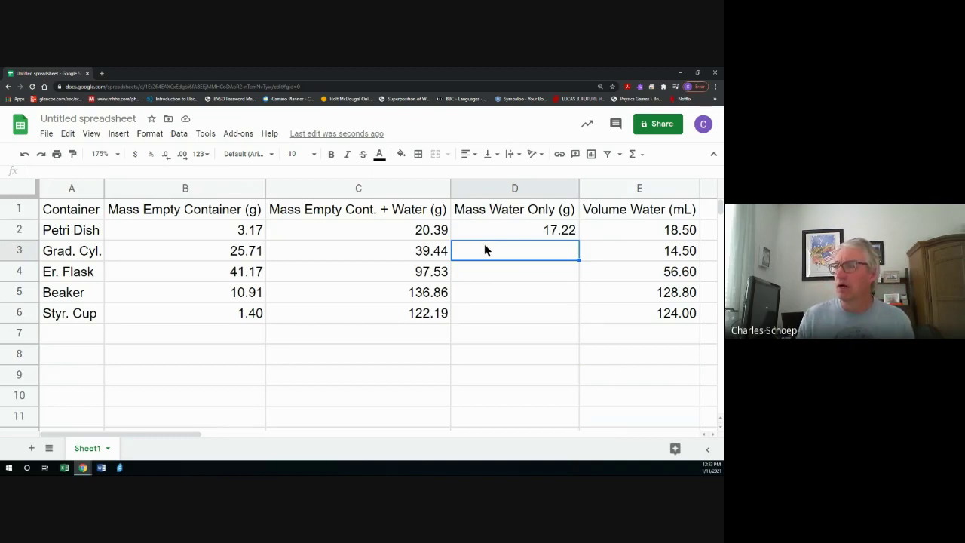
# Try to fill the Petri Dish's formula in D2 down the water-only mass column
pyautogui.click(492, 234)
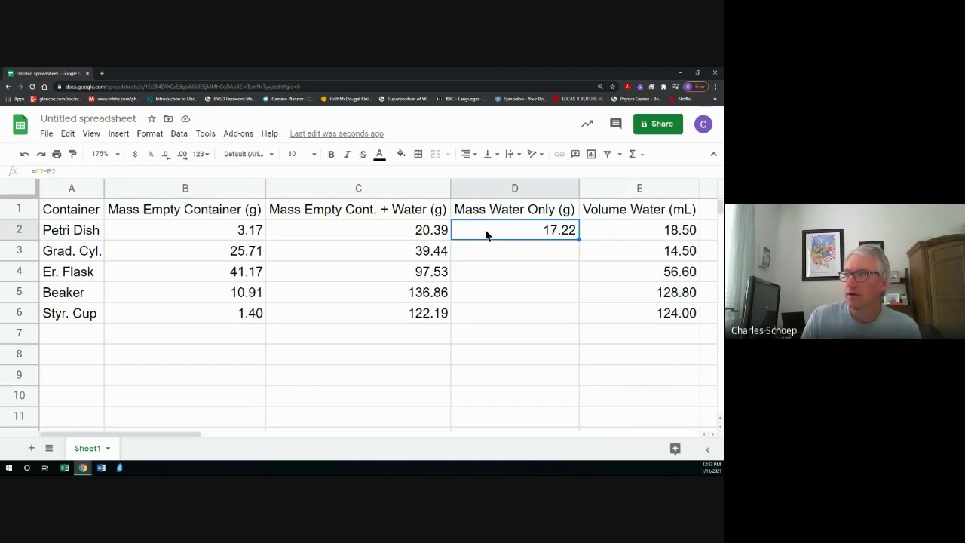
pyautogui.click(492, 250)
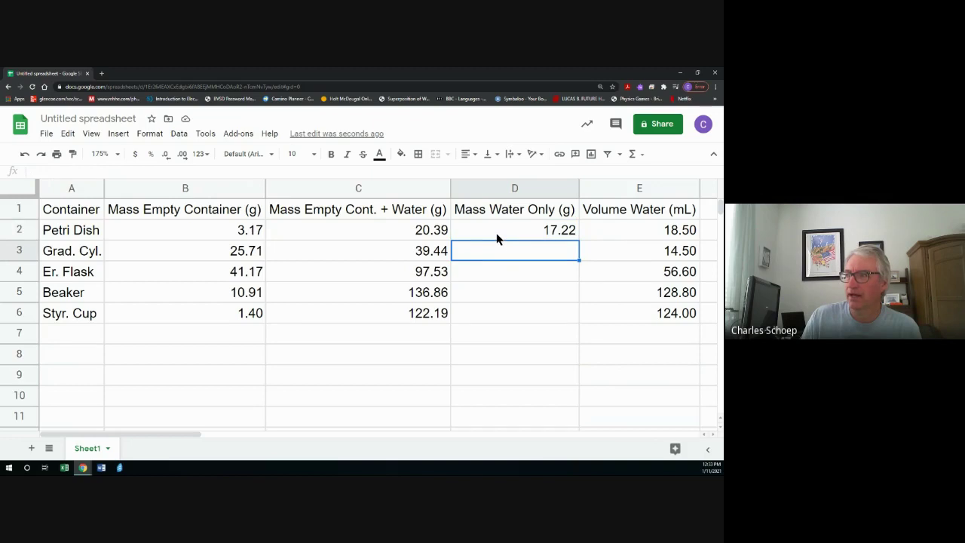
pyautogui.click(497, 236)
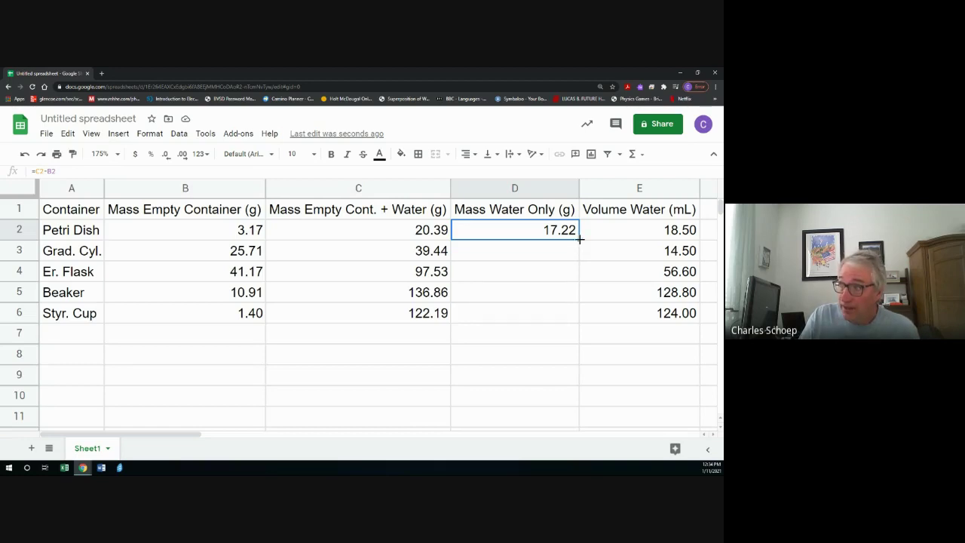
pyautogui.moveTo(579, 239); pyautogui.dragTo(577, 314)
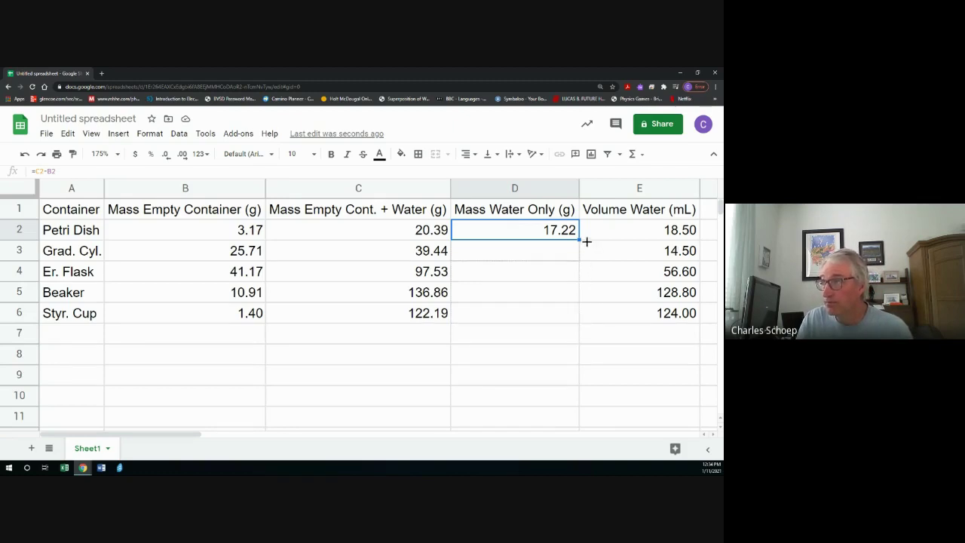
pyautogui.moveTo(585, 240); pyautogui.dragTo(585, 249)
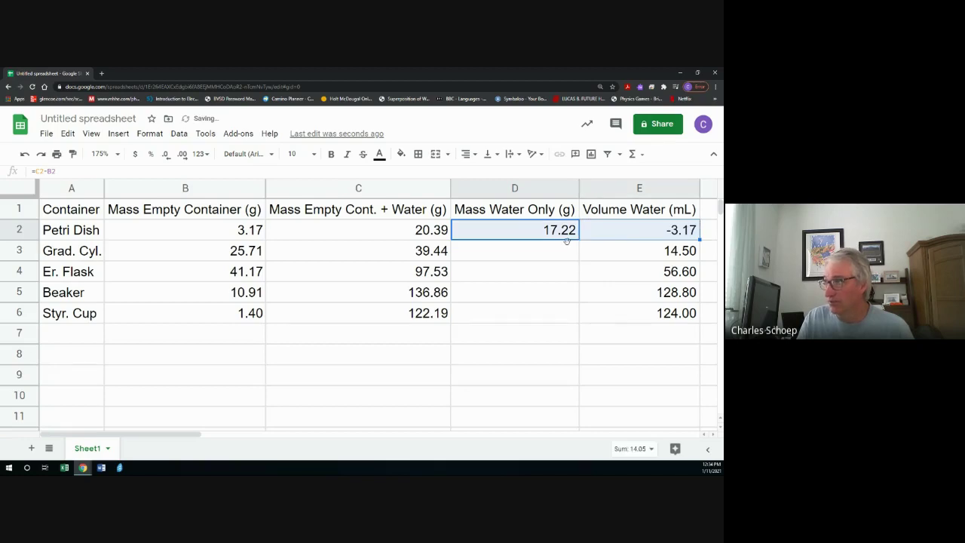
# Fill the formula in D2 down through D6 and check the copied formula in D3
pyautogui.click(541, 259)
pyautogui.click(519, 230)
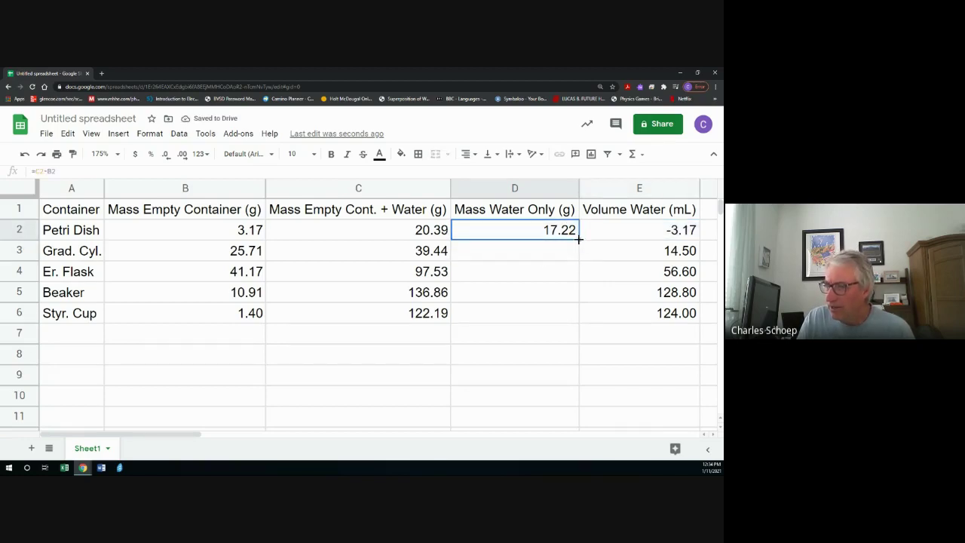
pyautogui.moveTo(580, 239); pyautogui.dragTo(579, 320)
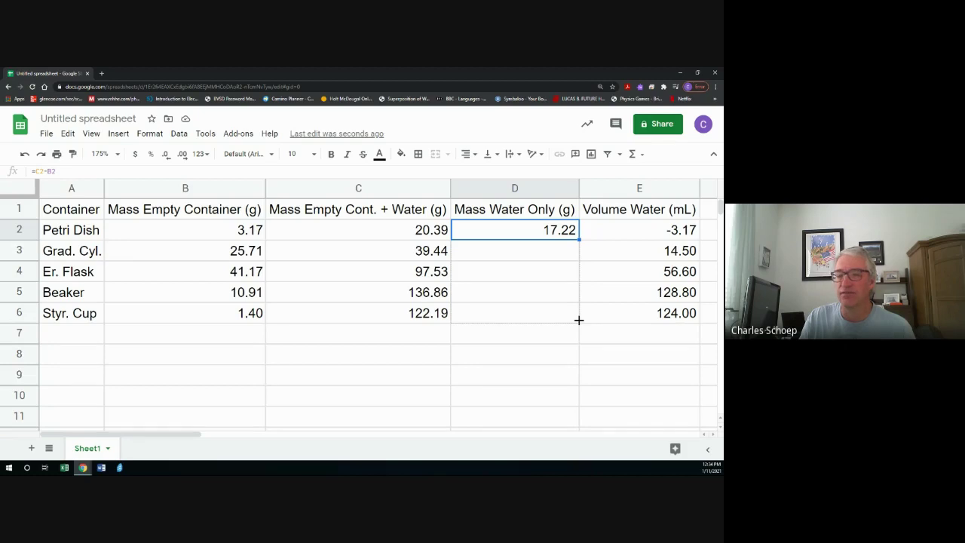
pyautogui.moveTo(579, 320); pyautogui.dragTo(579, 320)
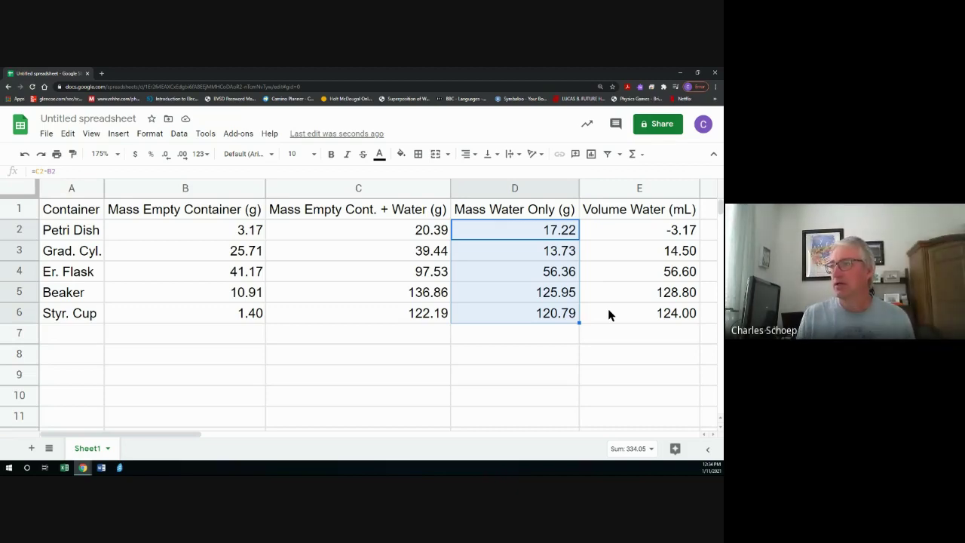
pyautogui.click(489, 252)
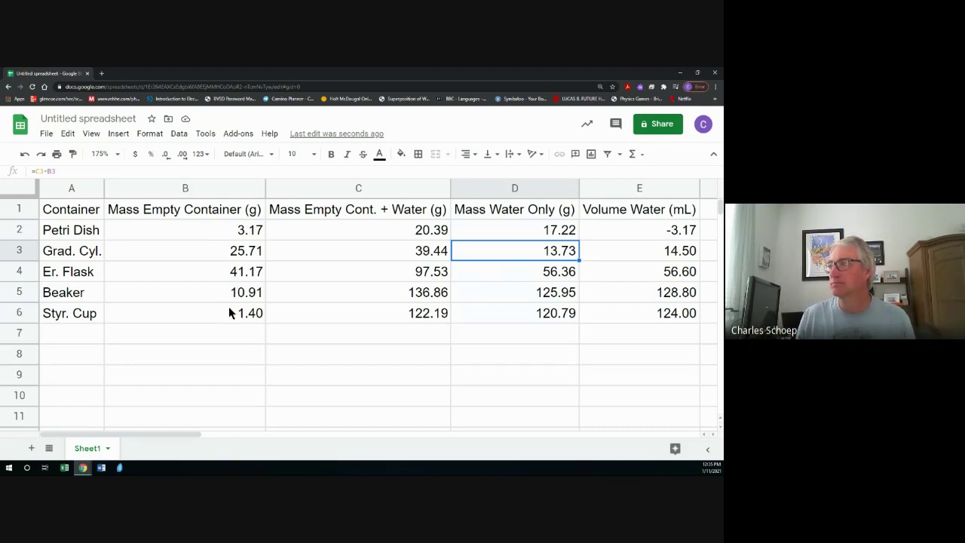
# Clear the water-only mass formulas for all five containers in D2 through D6
pyautogui.click(486, 230)
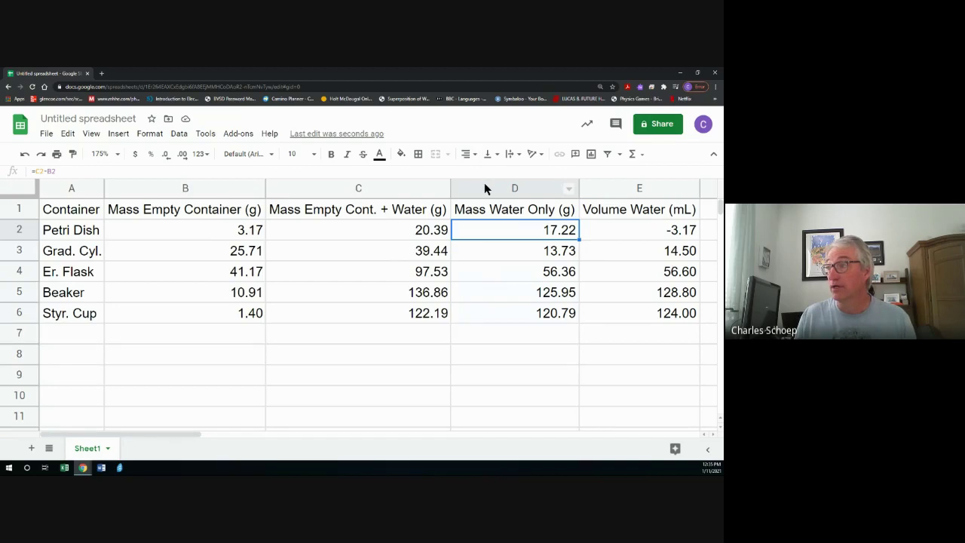
pyautogui.press('Delete')
pyautogui.click(489, 254)
pyautogui.press('Delete')
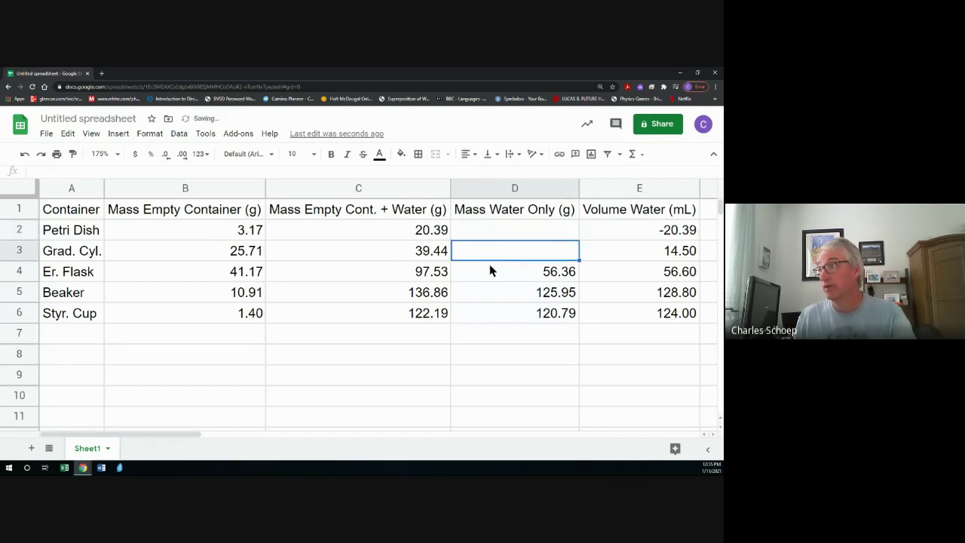
pyautogui.click(488, 275)
pyautogui.press('Delete')
pyautogui.click(491, 293)
pyautogui.press('Delete')
pyautogui.click(497, 315)
pyautogui.press('Delete')
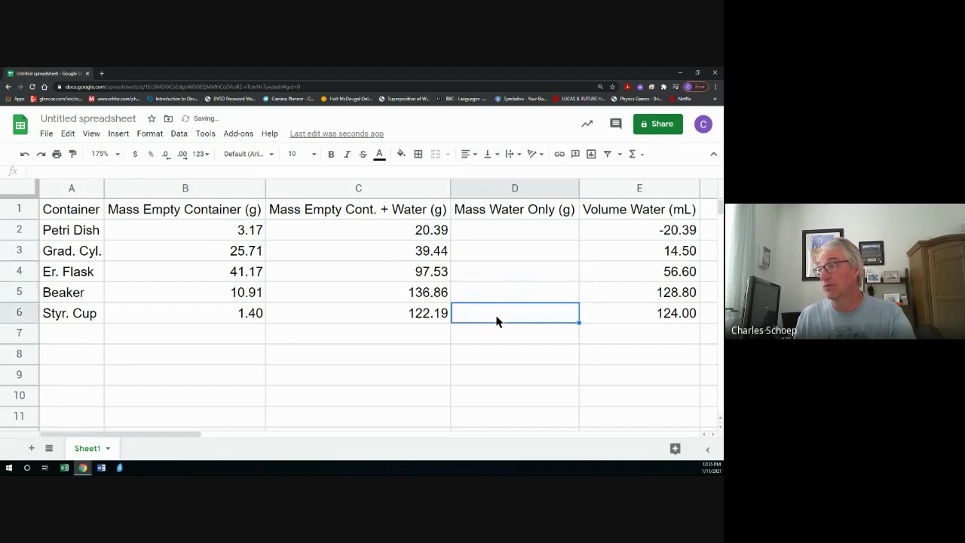
# Enter the cell-reference formula =c2-b2 in D2 and fill it down through D6
pyautogui.click(515, 233)
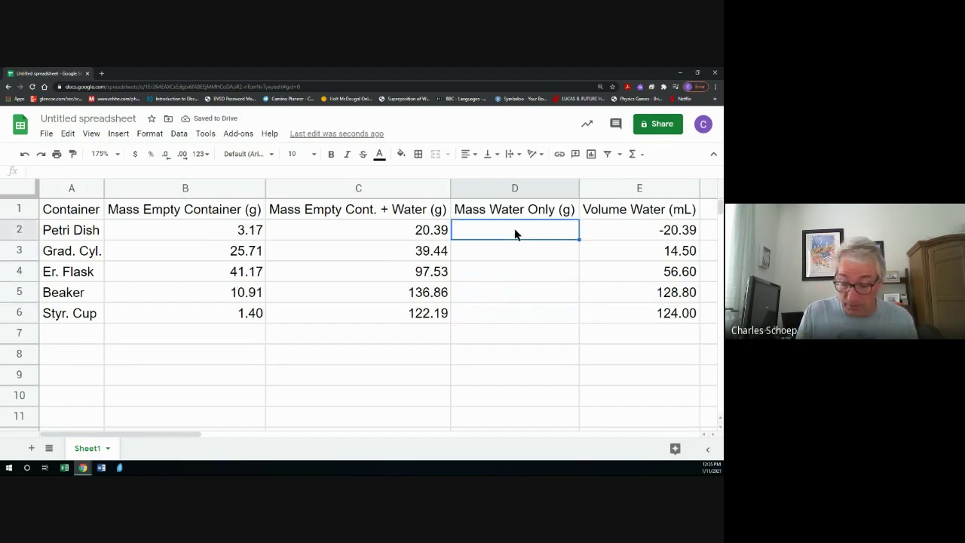
pyautogui.write('\\=')
pyautogui.press('BackSpace')
pyautogui.press('BackSpace')
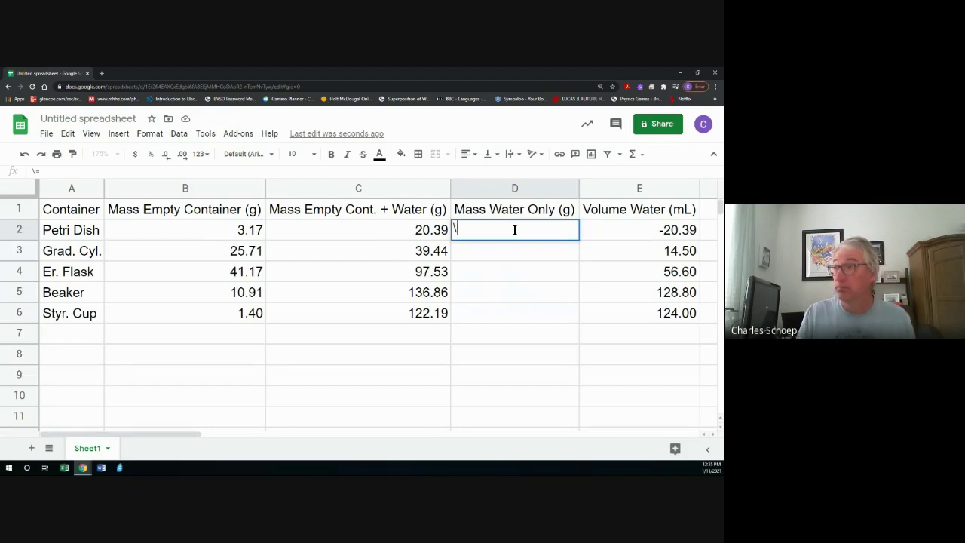
pyautogui.write('=')
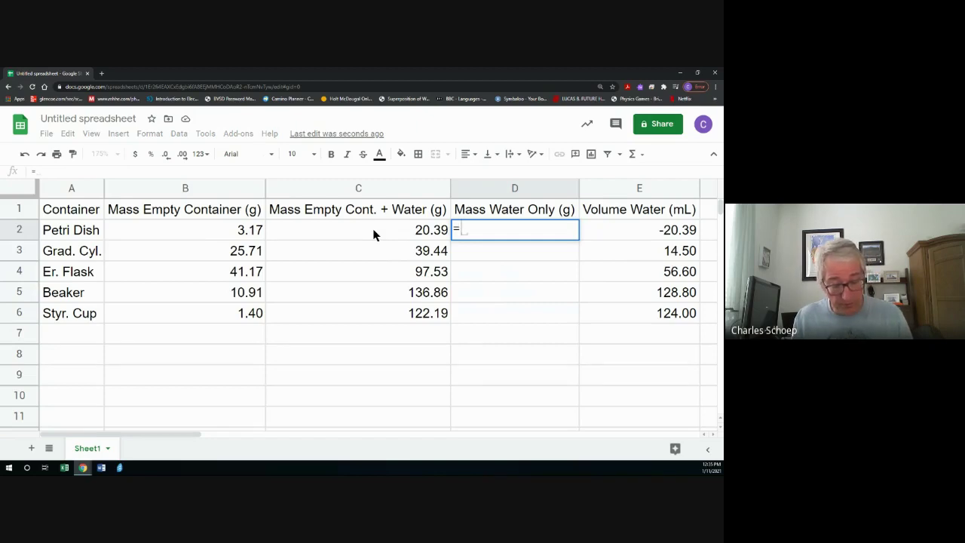
pyautogui.write('c2')
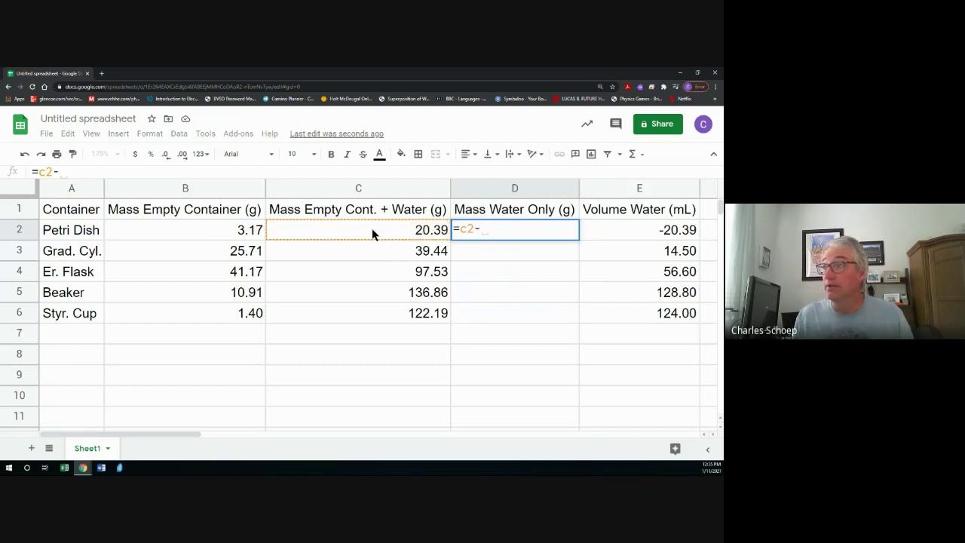
pyautogui.write('-b')
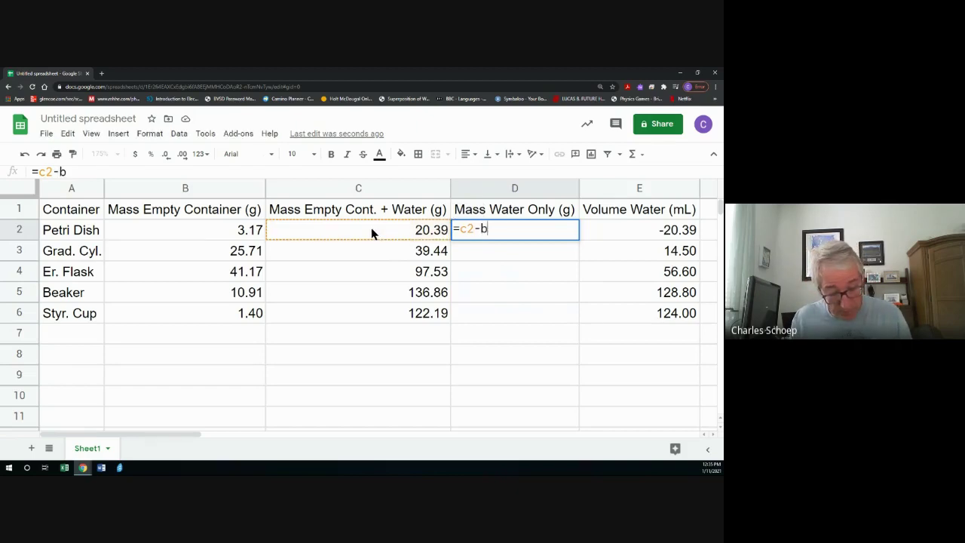
pyautogui.write('2')
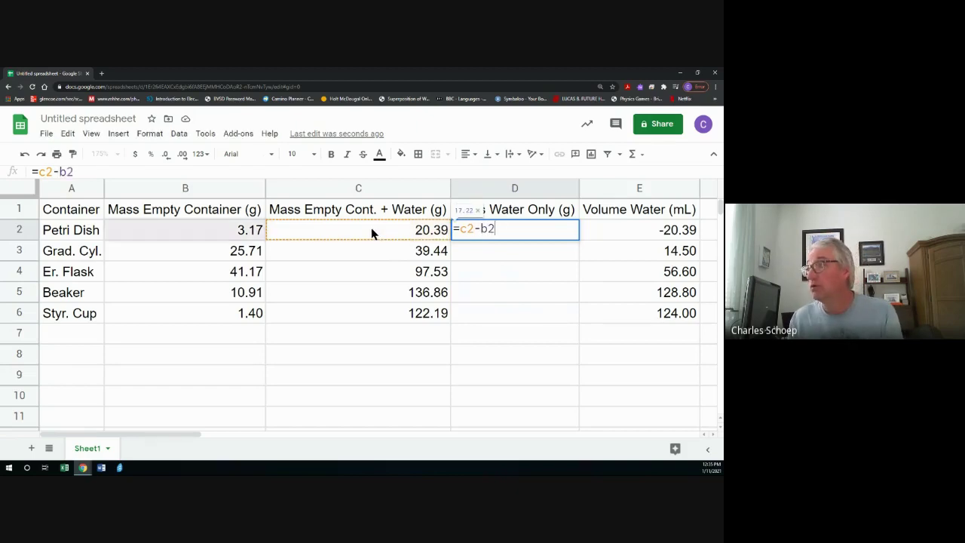
pyautogui.press('Return')
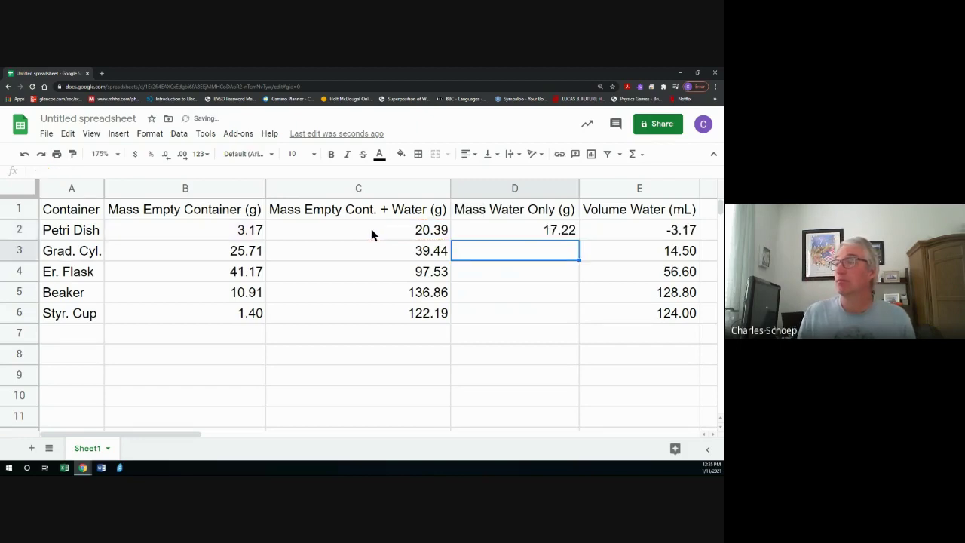
pyautogui.click(517, 232)
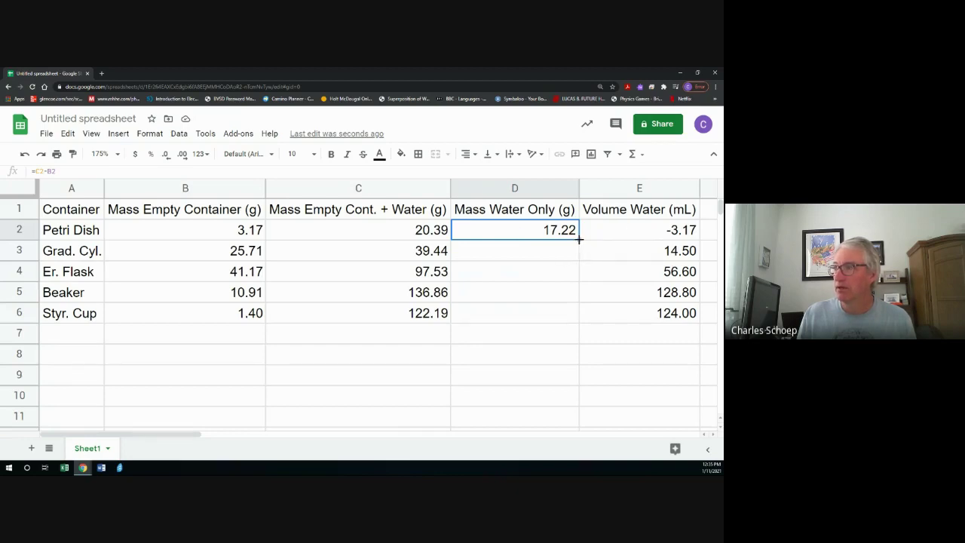
pyautogui.moveTo(578, 239); pyautogui.dragTo(576, 313)
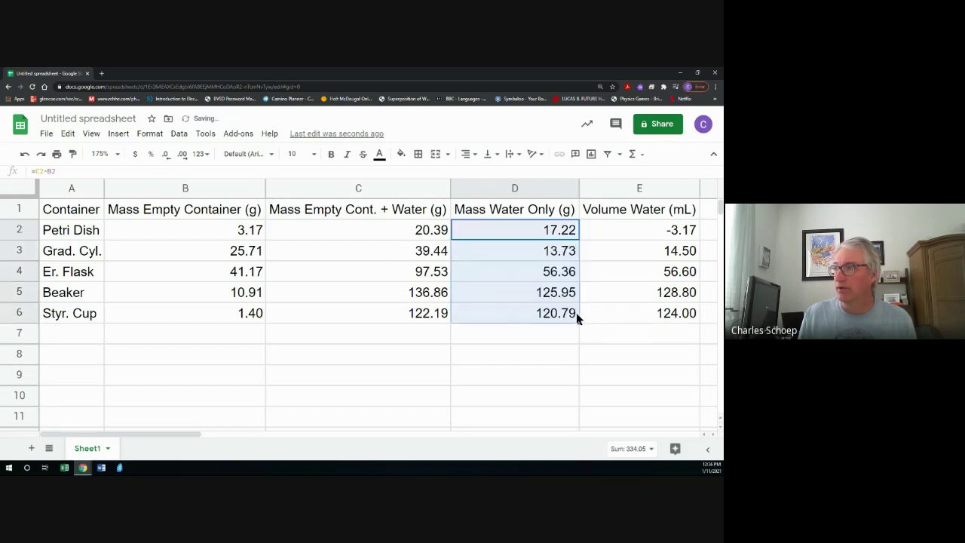
# Replace the stray formula in E2 with the Petri Dish's water volume of 18.5
pyautogui.click(639, 230)
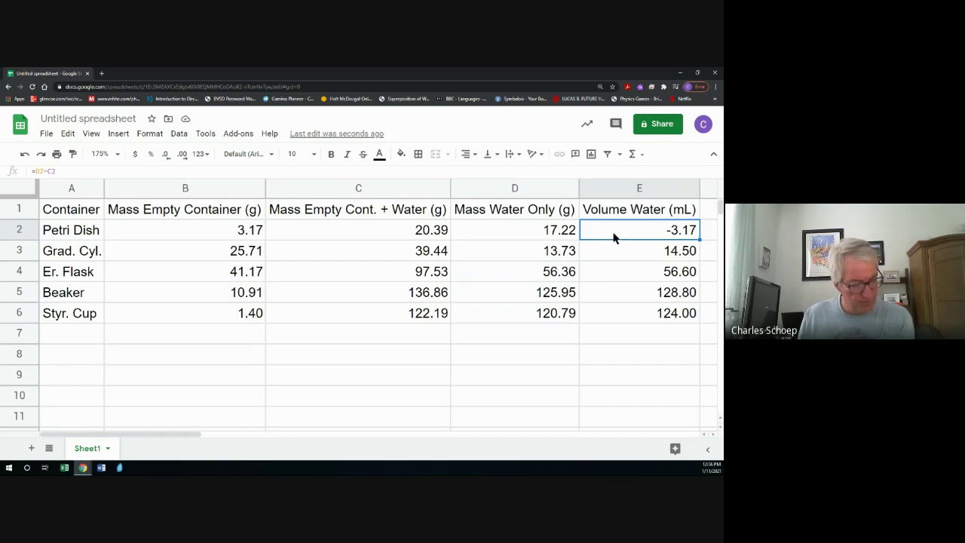
pyautogui.press('Delete')
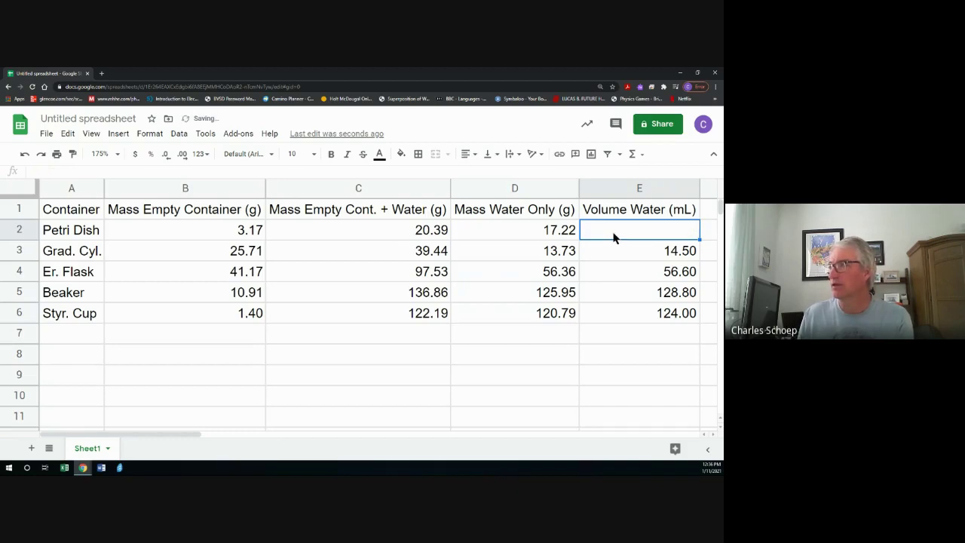
pyautogui.write('18.5')
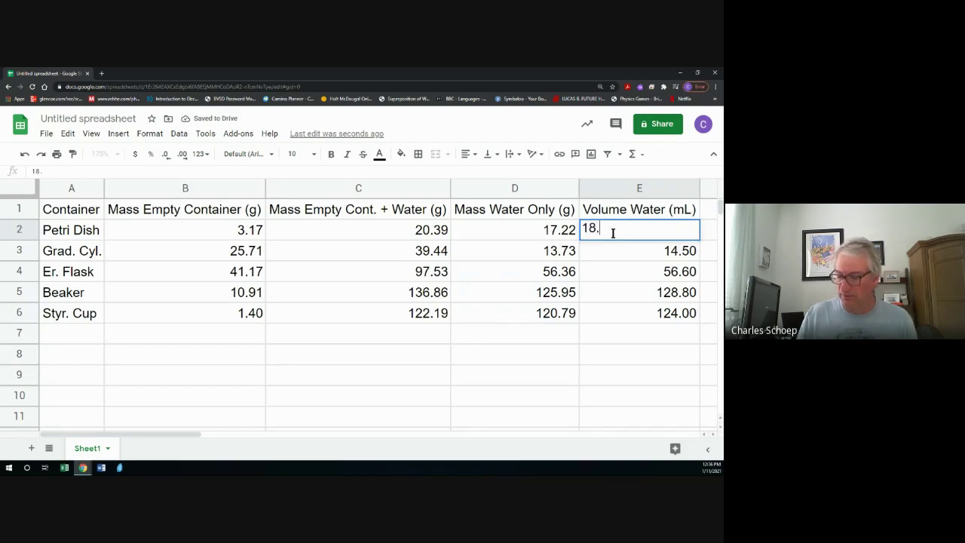
pyautogui.click(506, 253)
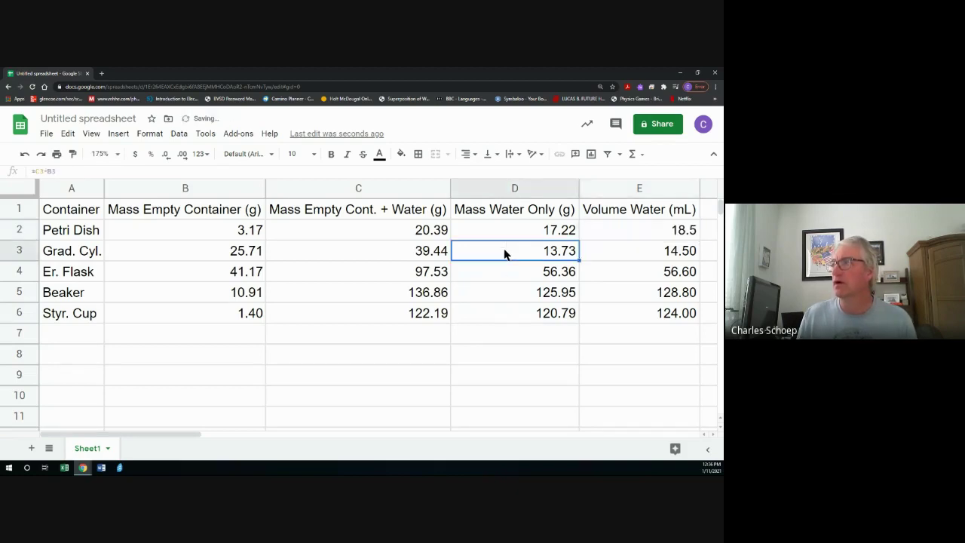
# Empty the Mass Water Only (g) column from the Petri Dish row through the Styr. Cup row
pyautogui.click(500, 236)
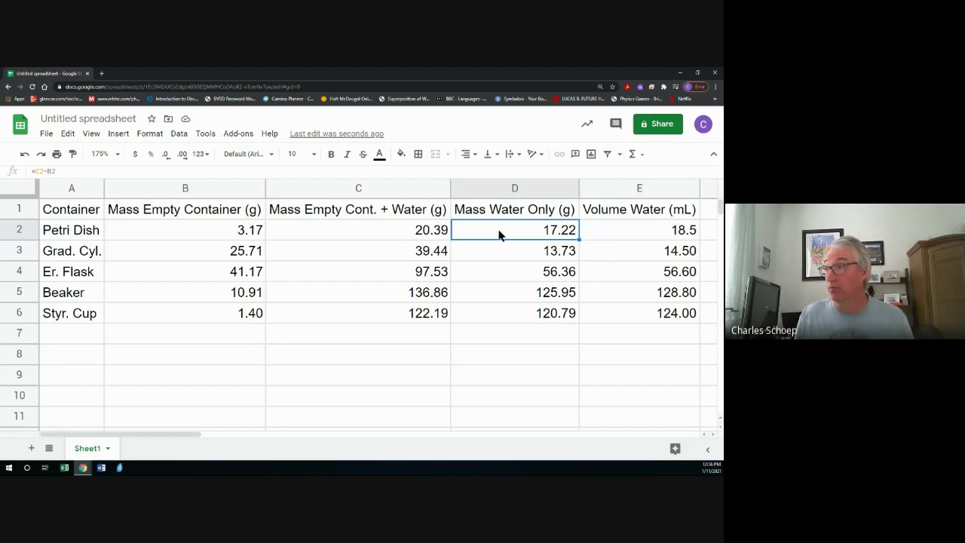
pyautogui.press('Delete')
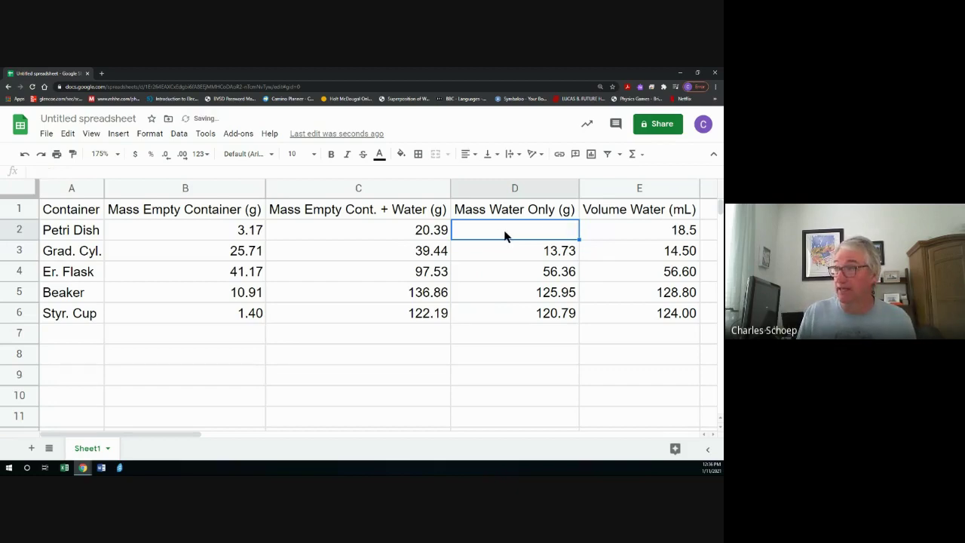
pyautogui.click(527, 251)
pyautogui.press('Delete')
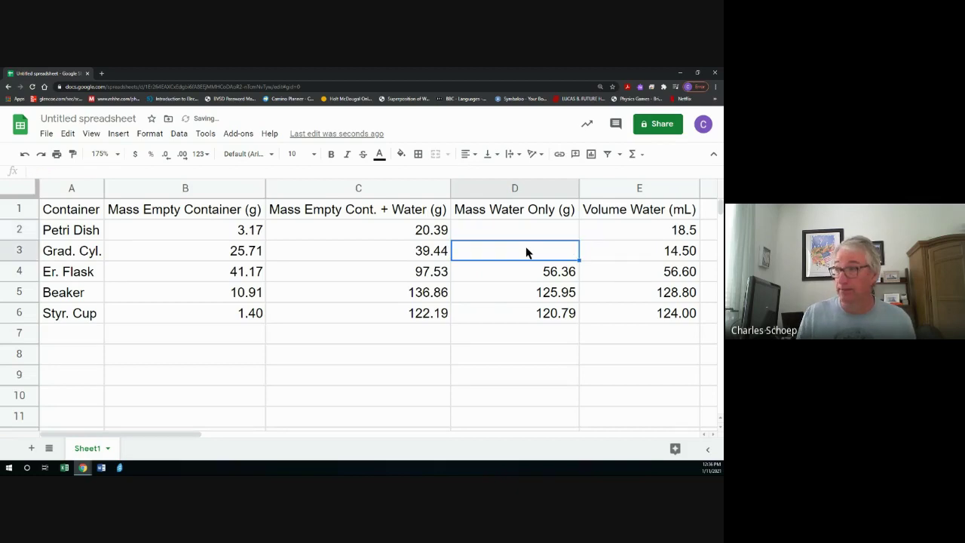
pyautogui.click(517, 272)
pyautogui.press('Delete')
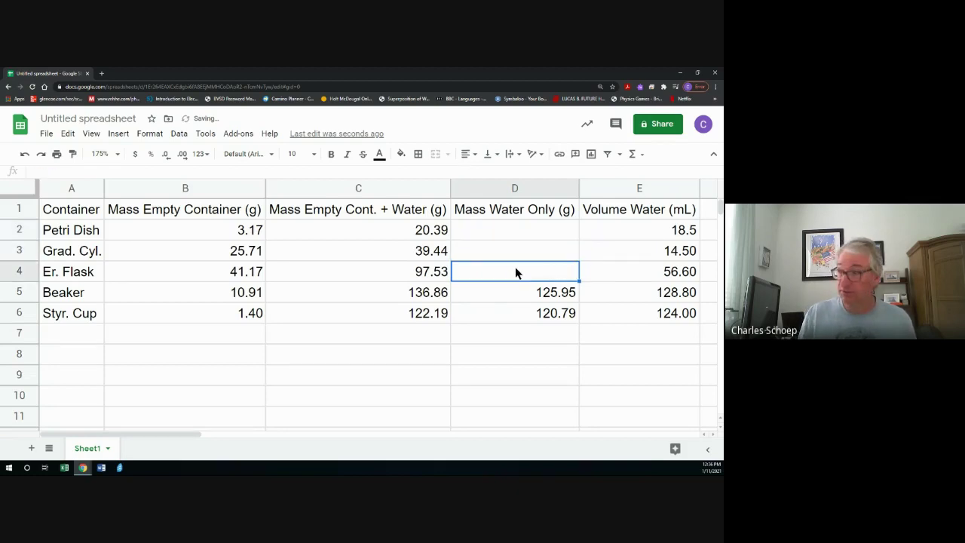
pyautogui.click(506, 294)
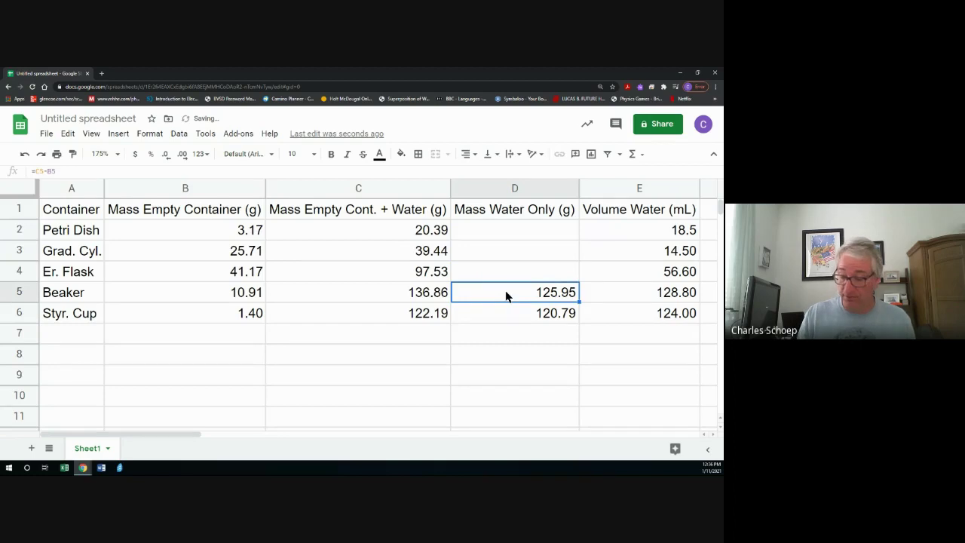
pyautogui.press('Delete')
pyautogui.click(509, 311)
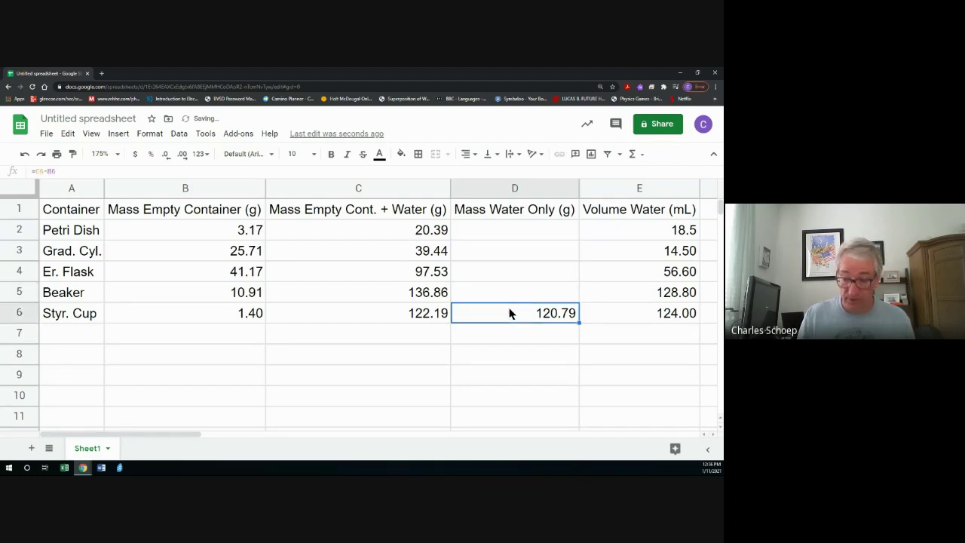
pyautogui.press('Delete')
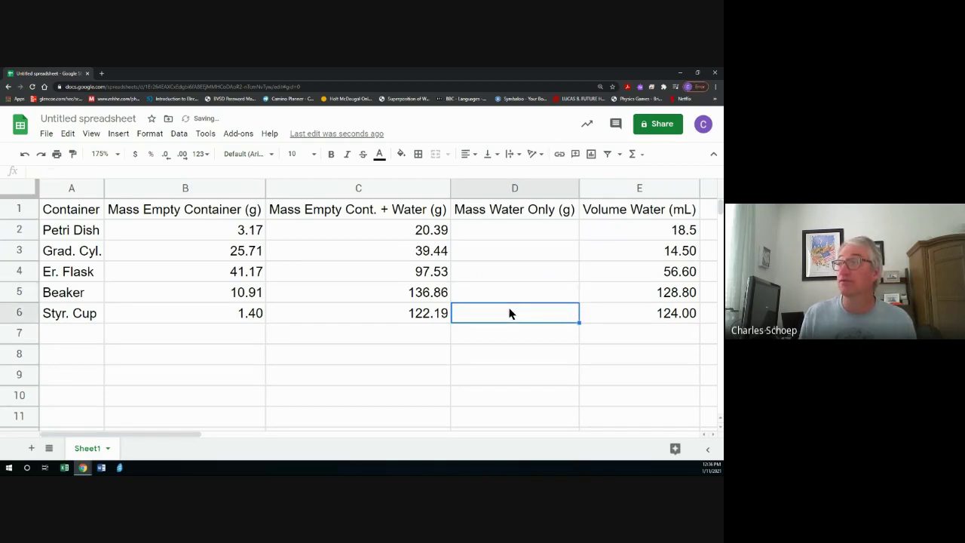
# Enter the typed-number formula =20.39-3.17 in D2 for the Petri Dish and fill it down through D6
pyautogui.click(511, 235)
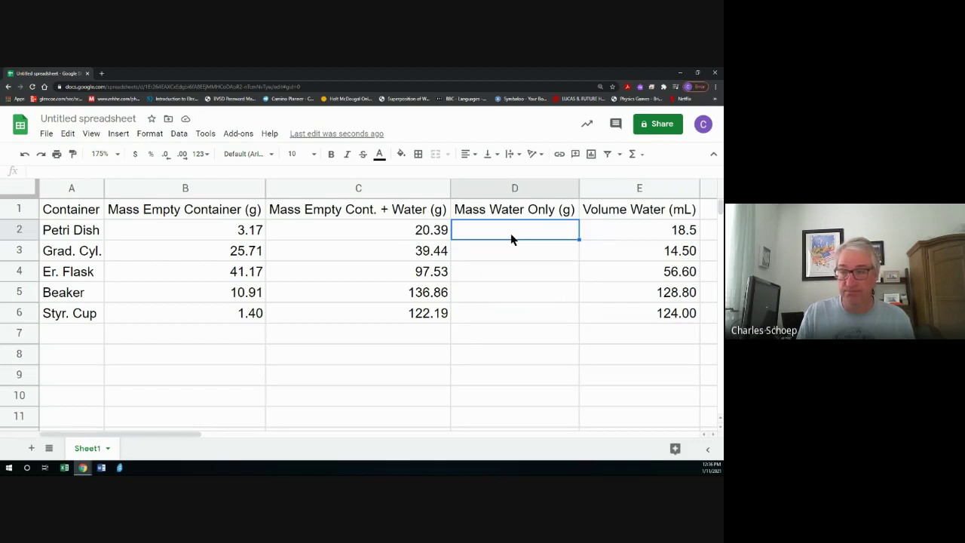
pyautogui.write('=')
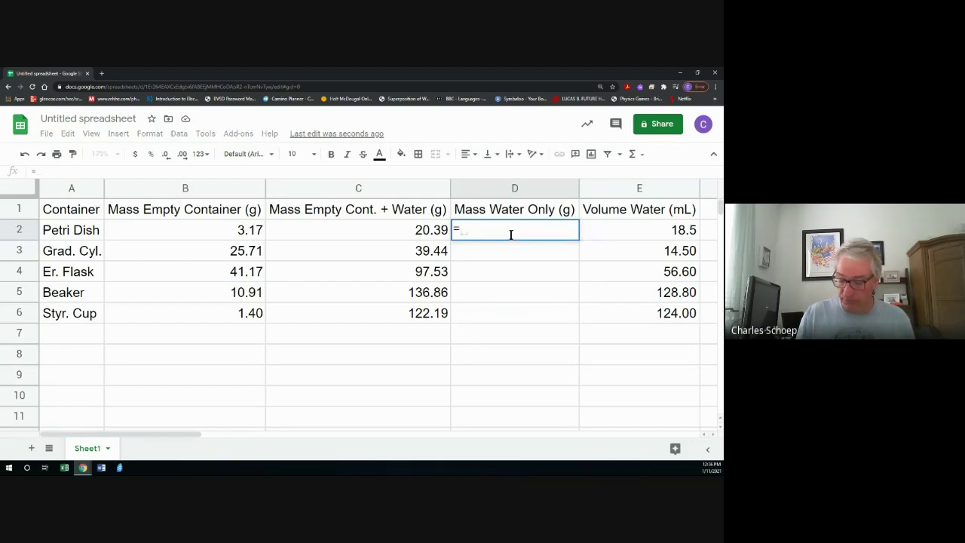
pyautogui.write('20.39')
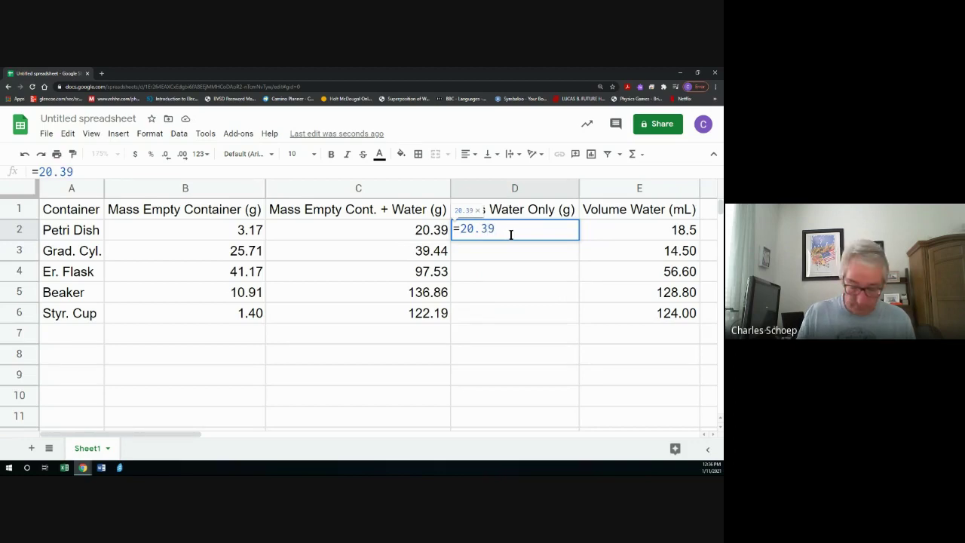
pyautogui.write('-3.17')
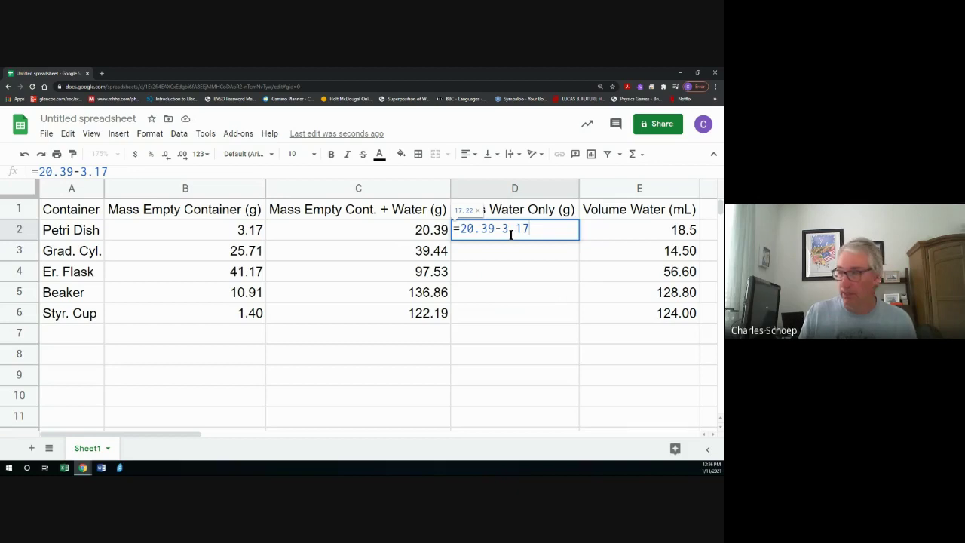
pyautogui.press('Return')
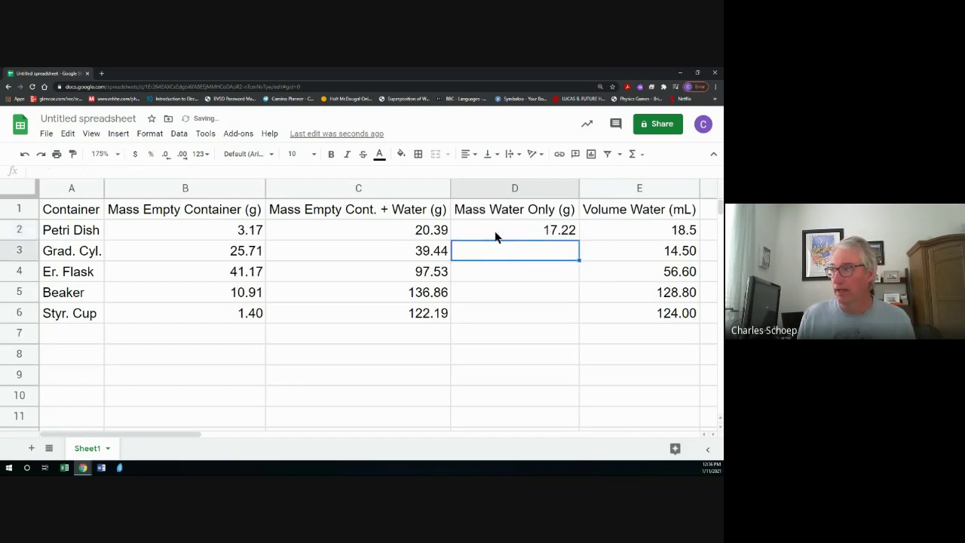
pyautogui.click(493, 232)
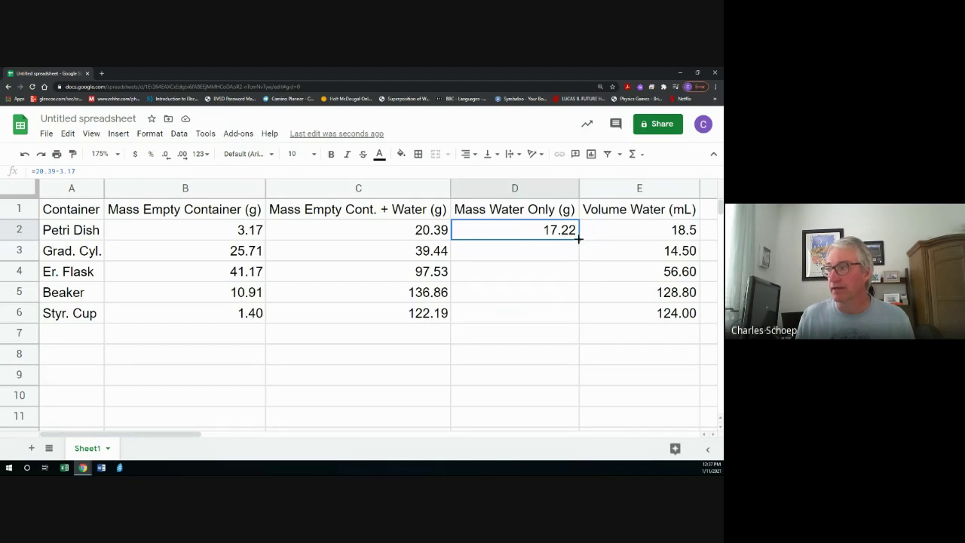
pyautogui.moveTo(579, 238); pyautogui.dragTo(578, 317)
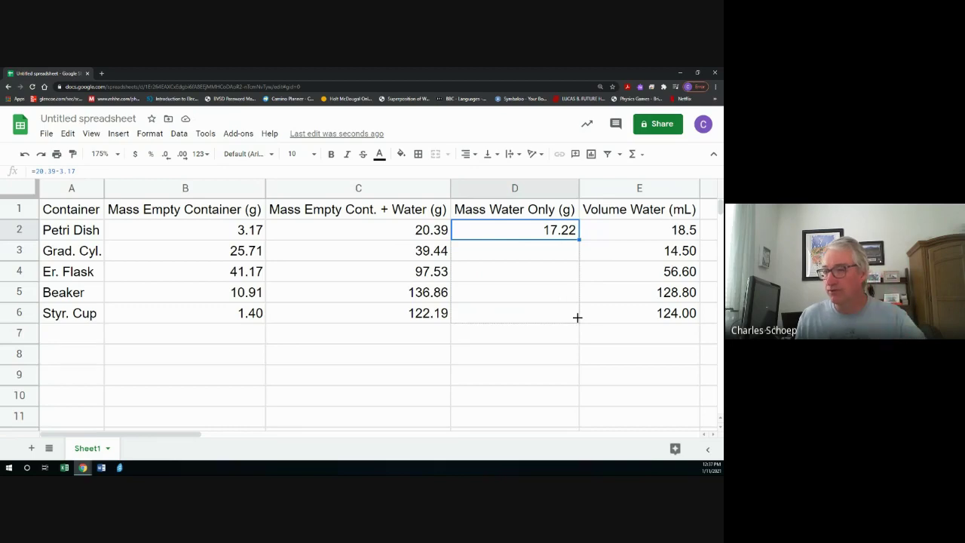
pyautogui.moveTo(577, 317); pyautogui.dragTo(578, 319)
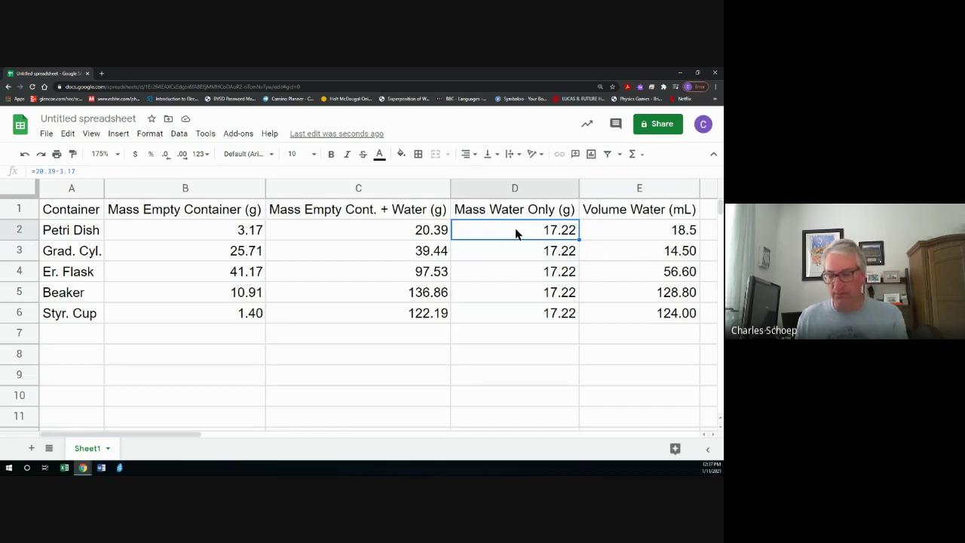
# Clear the filled-down typed-number formulas from D2 through D6
pyautogui.press('Delete')
pyautogui.click(511, 257)
pyautogui.press('Delete')
pyautogui.click(511, 274)
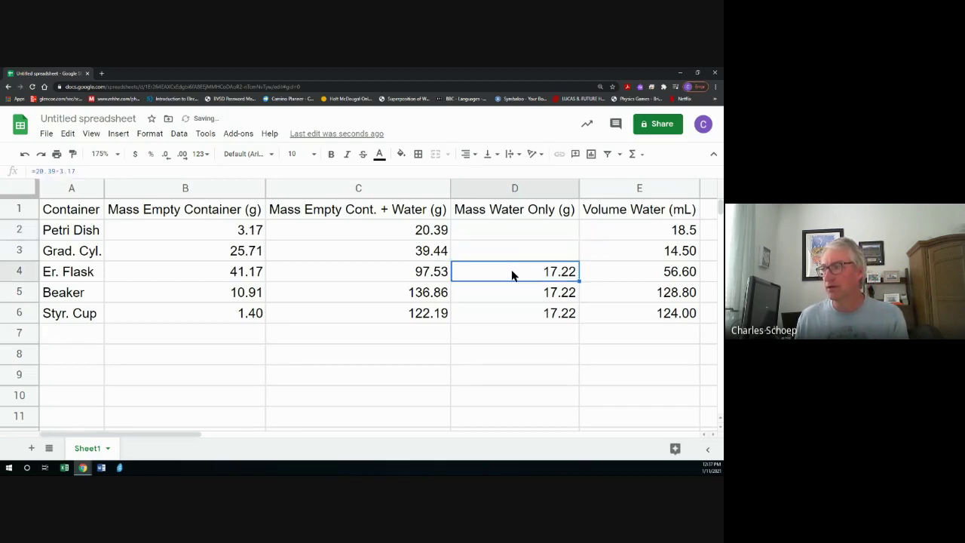
pyautogui.press('Delete')
pyautogui.click(508, 292)
pyautogui.press('Delete')
pyautogui.click(508, 321)
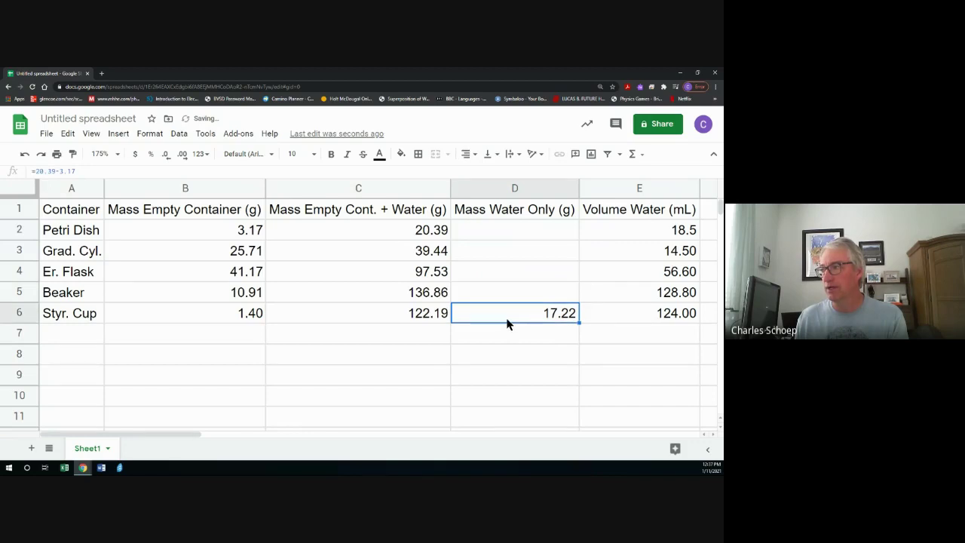
pyautogui.press('Delete')
# Enter =c2-b2 in D2 as the Petri Dish's water-only mass and fill the formula down to the Styr. Cup row
pyautogui.click(511, 232)
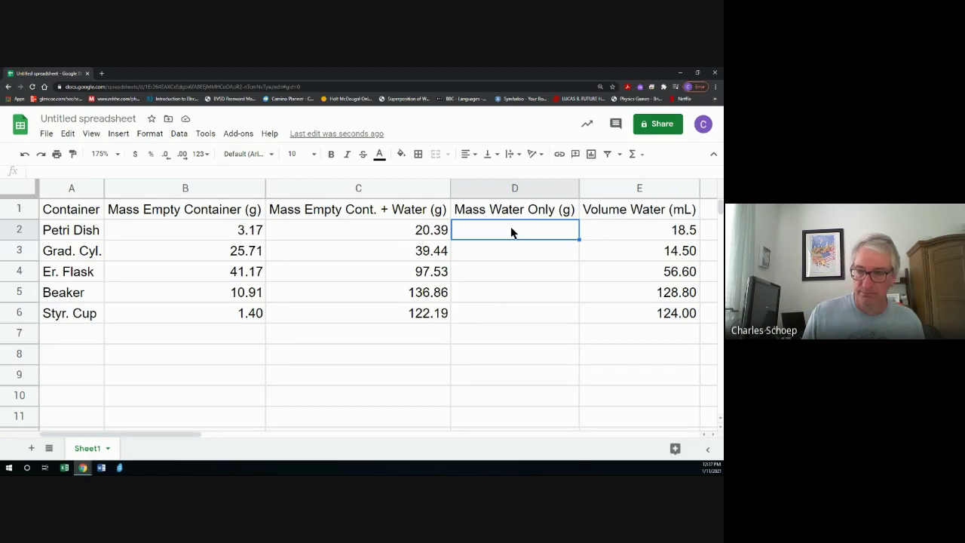
pyautogui.write('=')
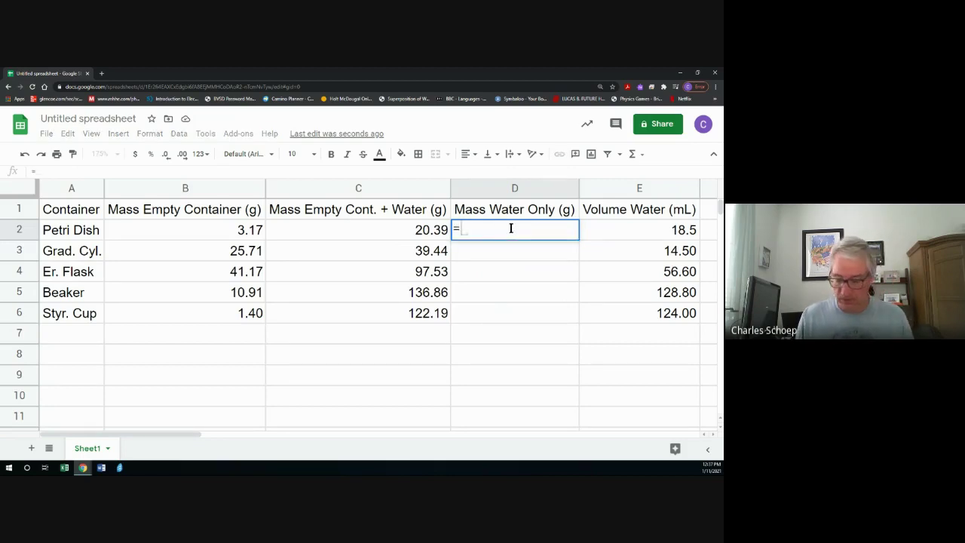
pyautogui.write('c2')
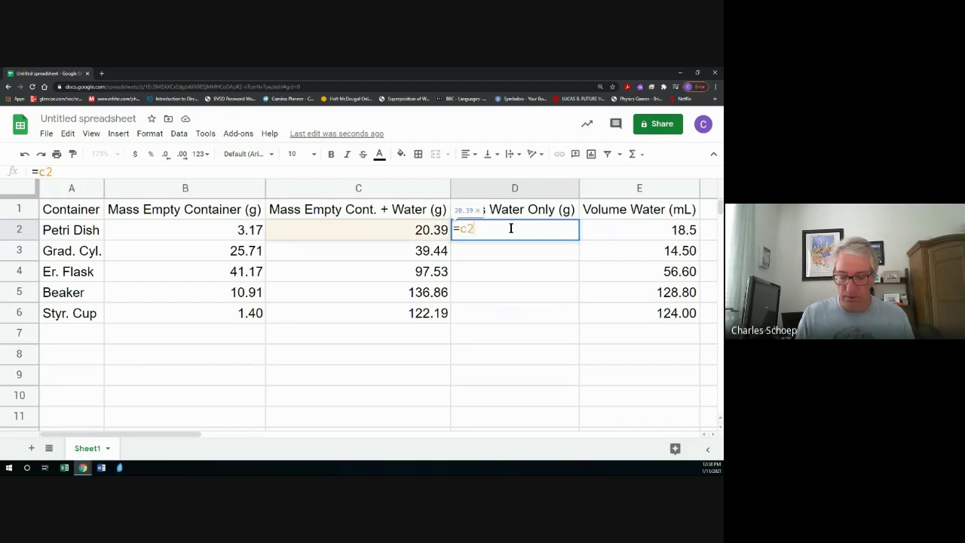
pyautogui.write('-b2')
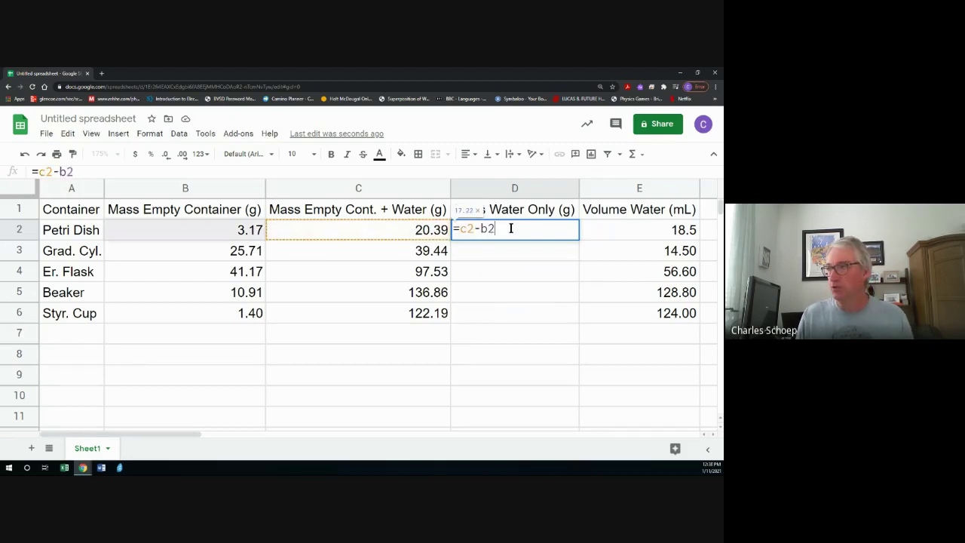
pyautogui.press('Return')
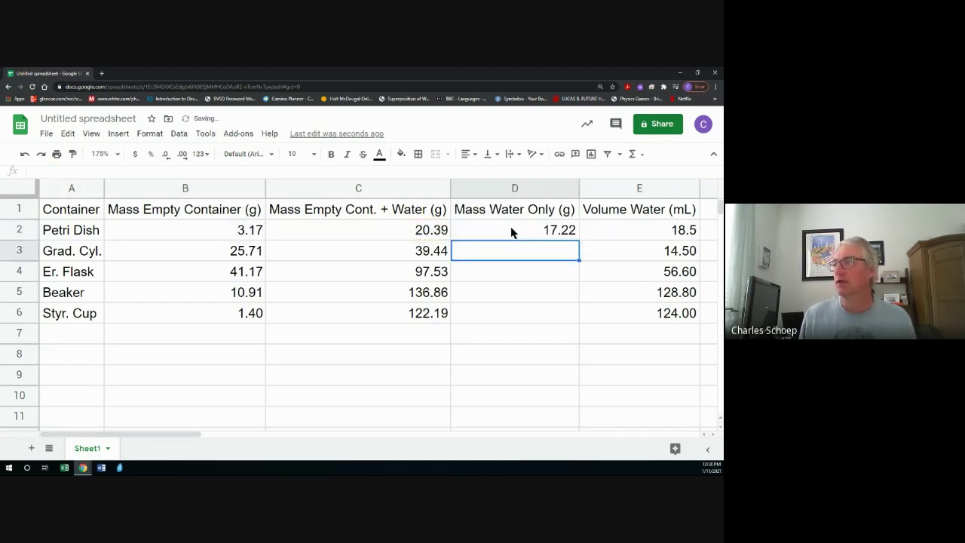
pyautogui.click(512, 228)
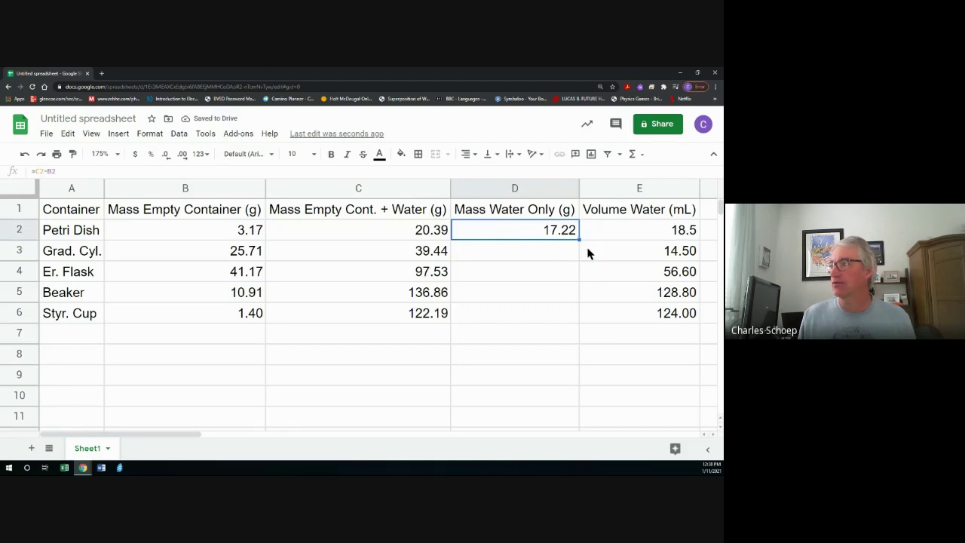
pyautogui.moveTo(578, 238); pyautogui.dragTo(575, 321)
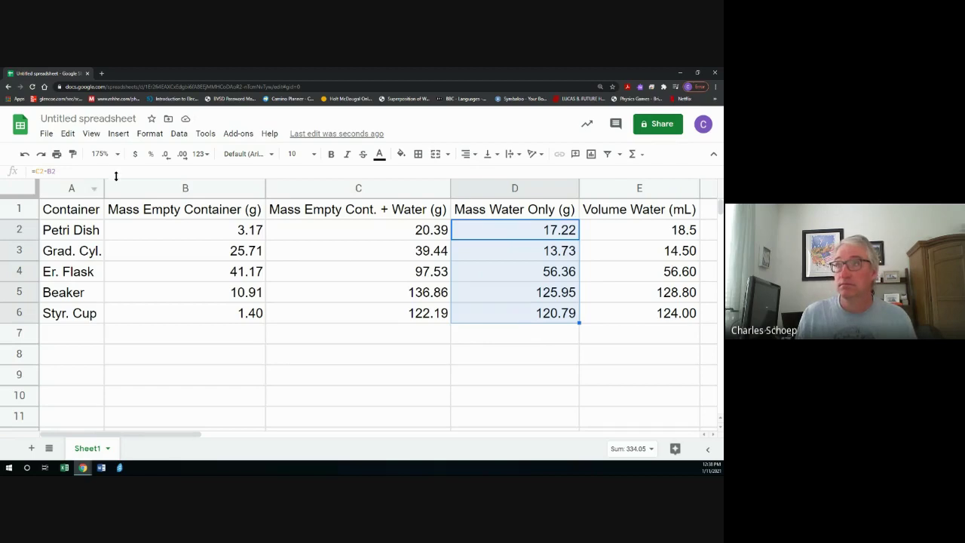
# Rename the untitled spreadsheet with the owner's nickname in possessive form followed by "Spreadsheet"
pyautogui.click(46, 135)
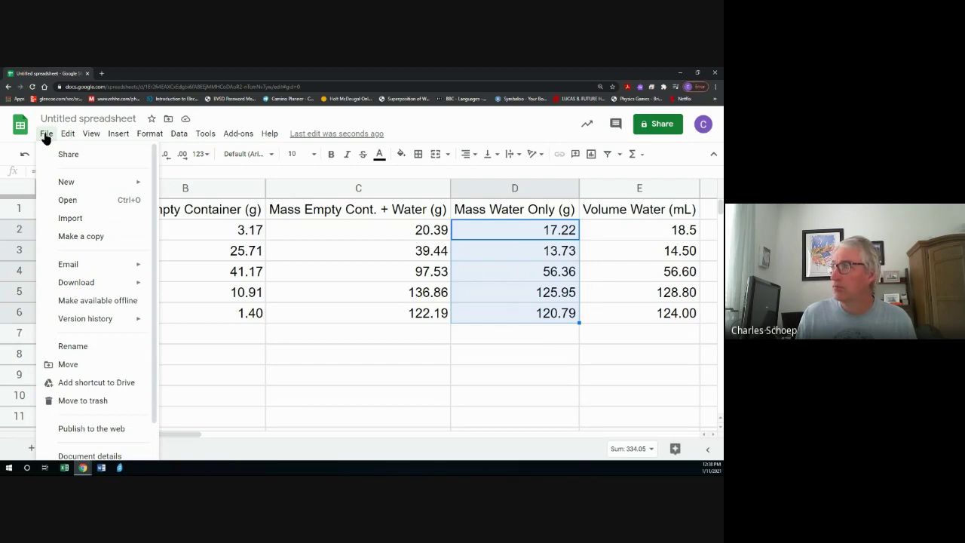
pyautogui.click(46, 136)
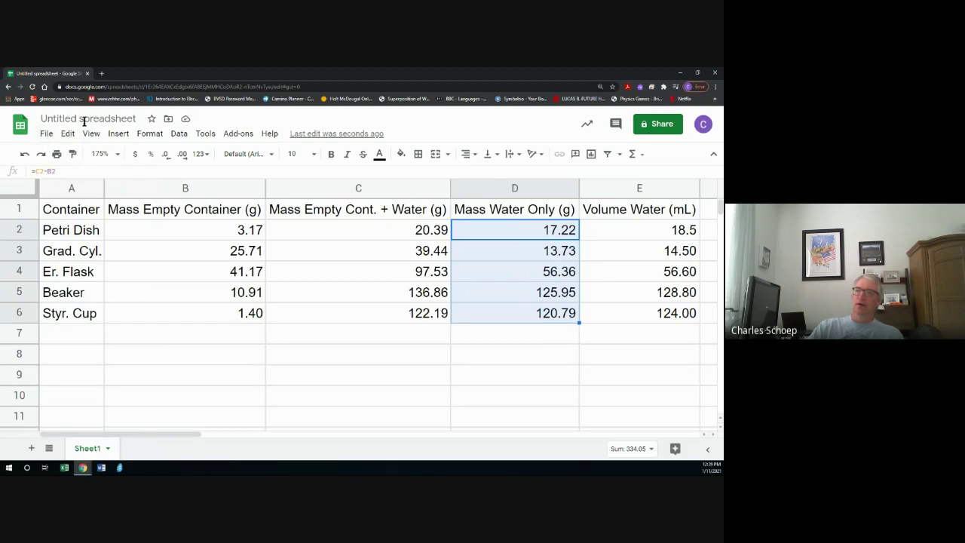
pyautogui.click(135, 119)
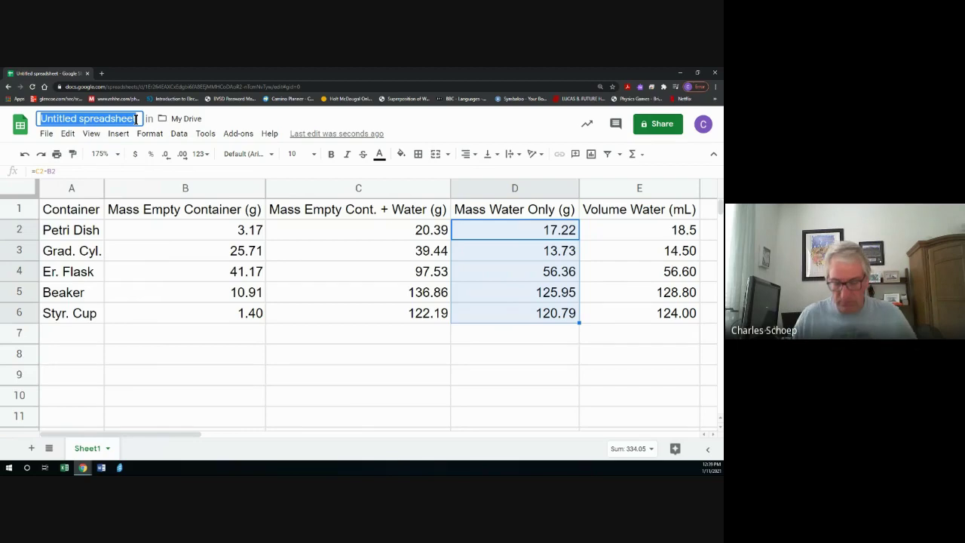
pyautogui.write('Ch')
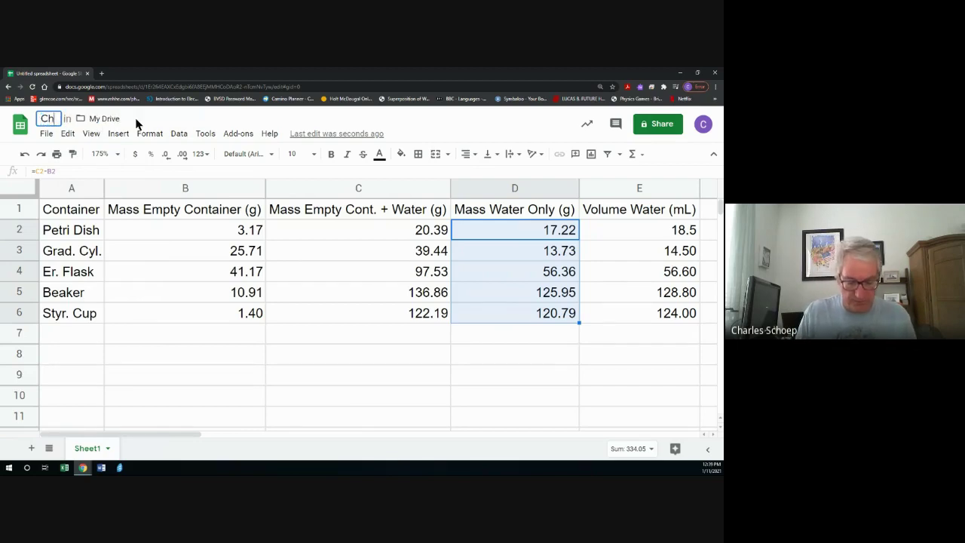
pyautogui.write("ucky's")
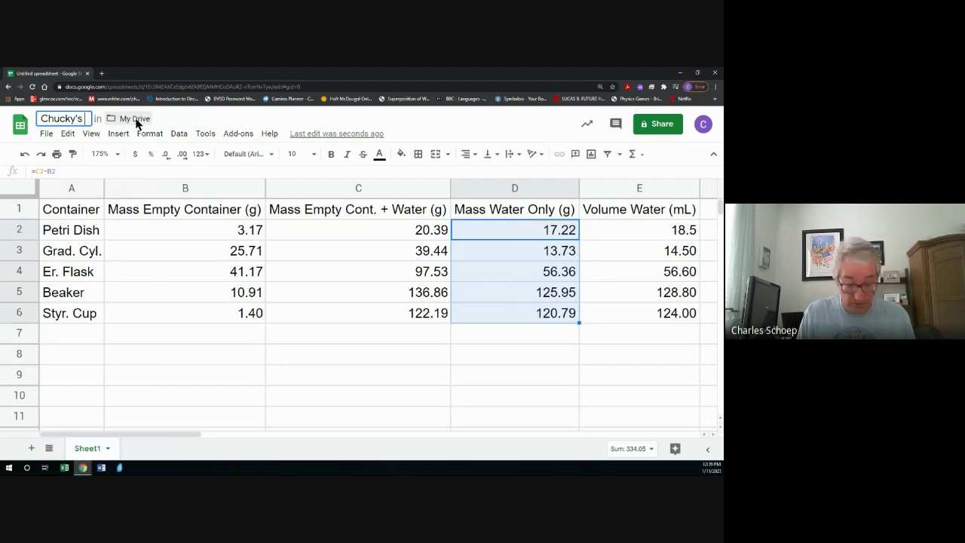
pyautogui.write(' Sprea')
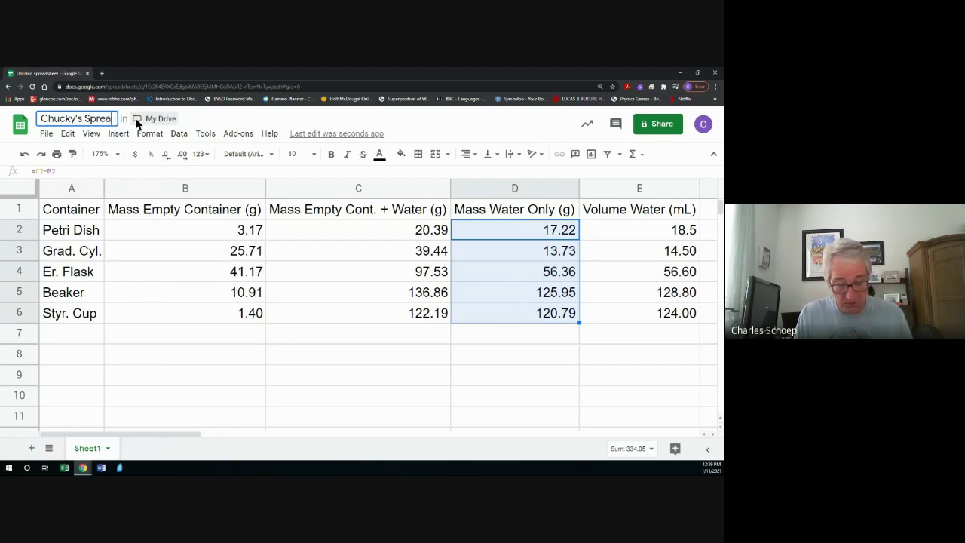
pyautogui.write('dsheet')
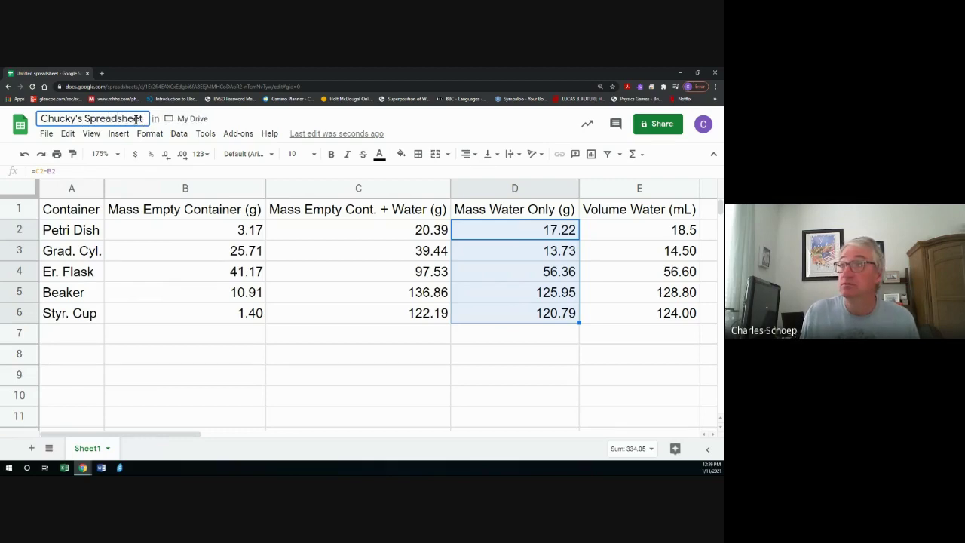
pyautogui.click(399, 133)
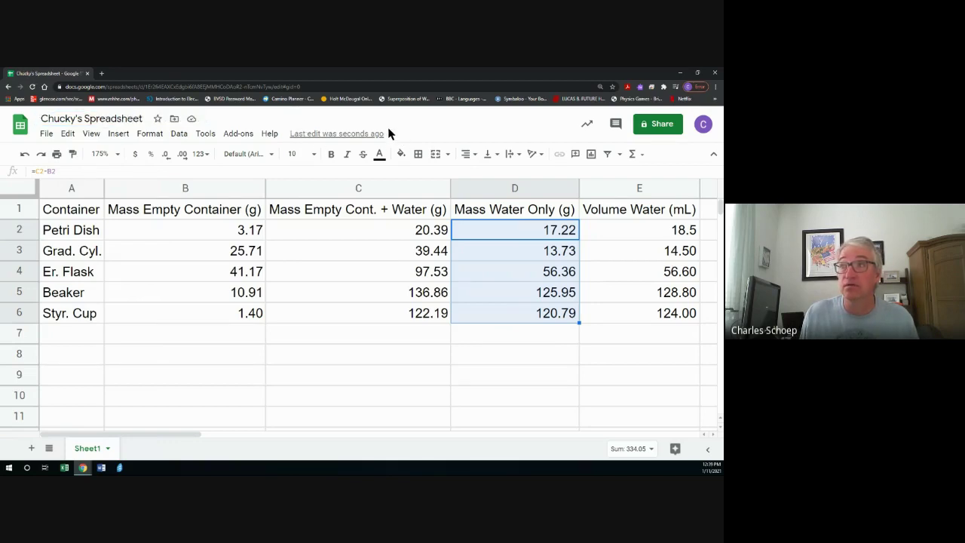
# Close the spreadsheet and open Google Drive in a new, maximized Chrome window
pyautogui.click(87, 74)
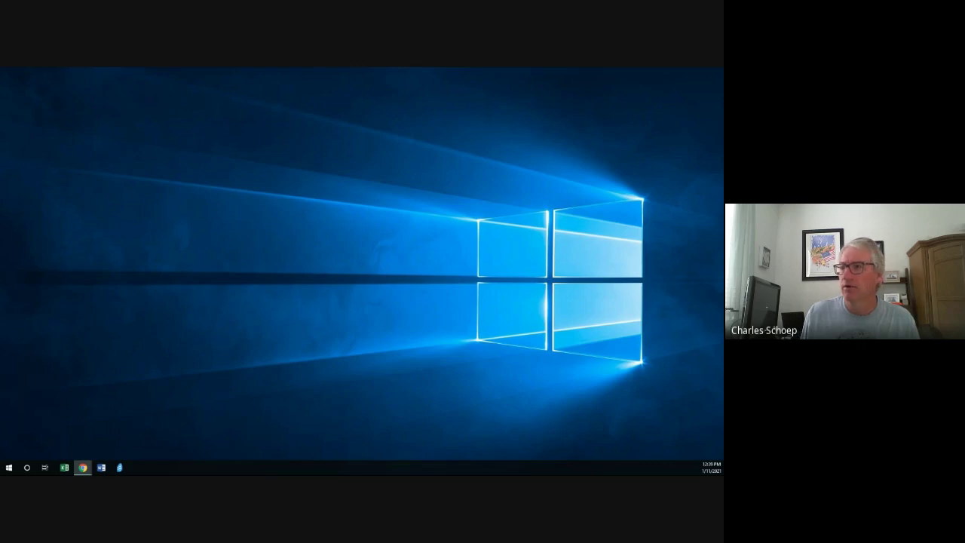
pyautogui.moveTo(82, 468)
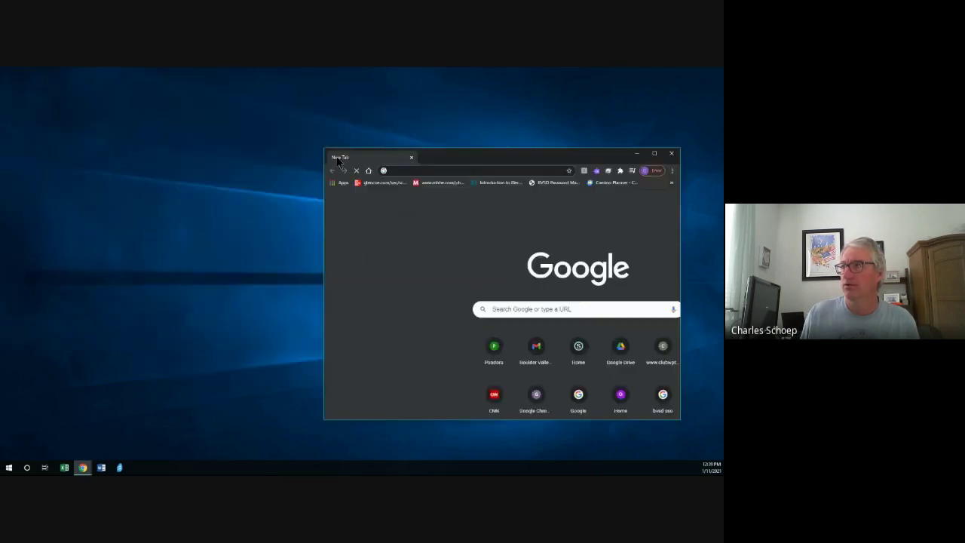
pyautogui.doubleClick(321, 151)
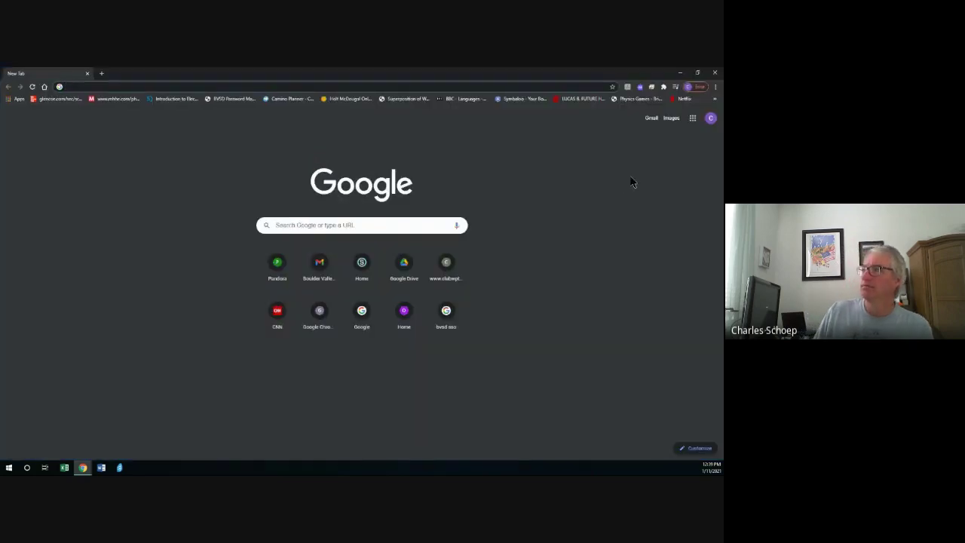
pyautogui.click(692, 120)
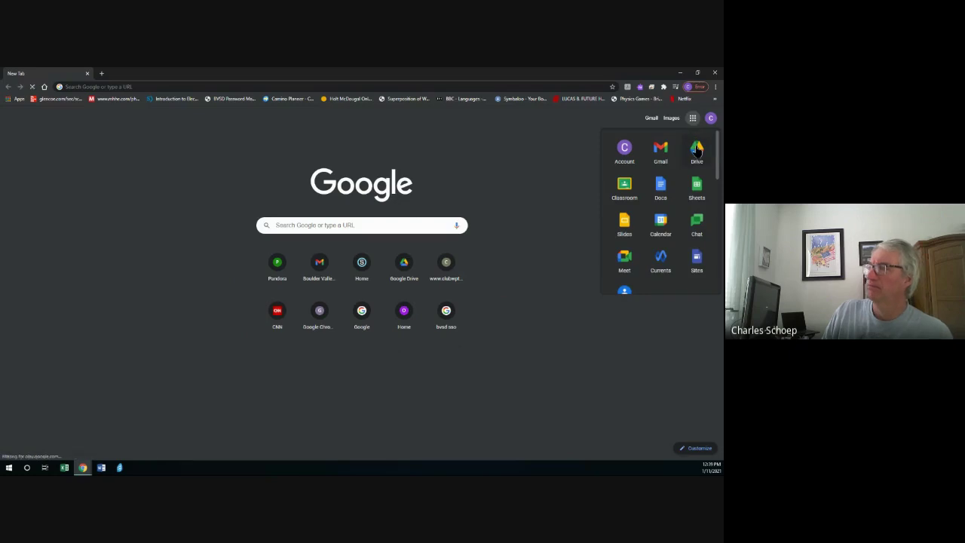
pyautogui.click(697, 150)
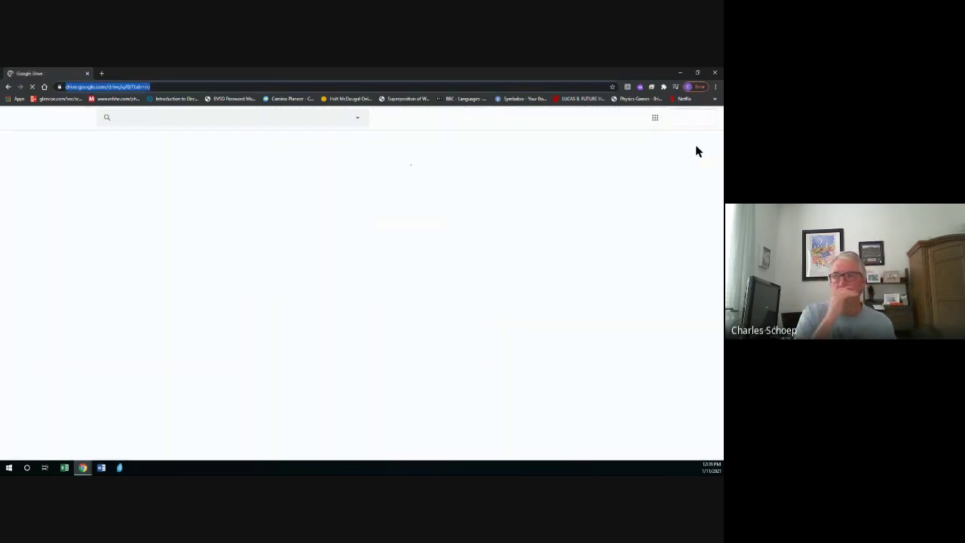